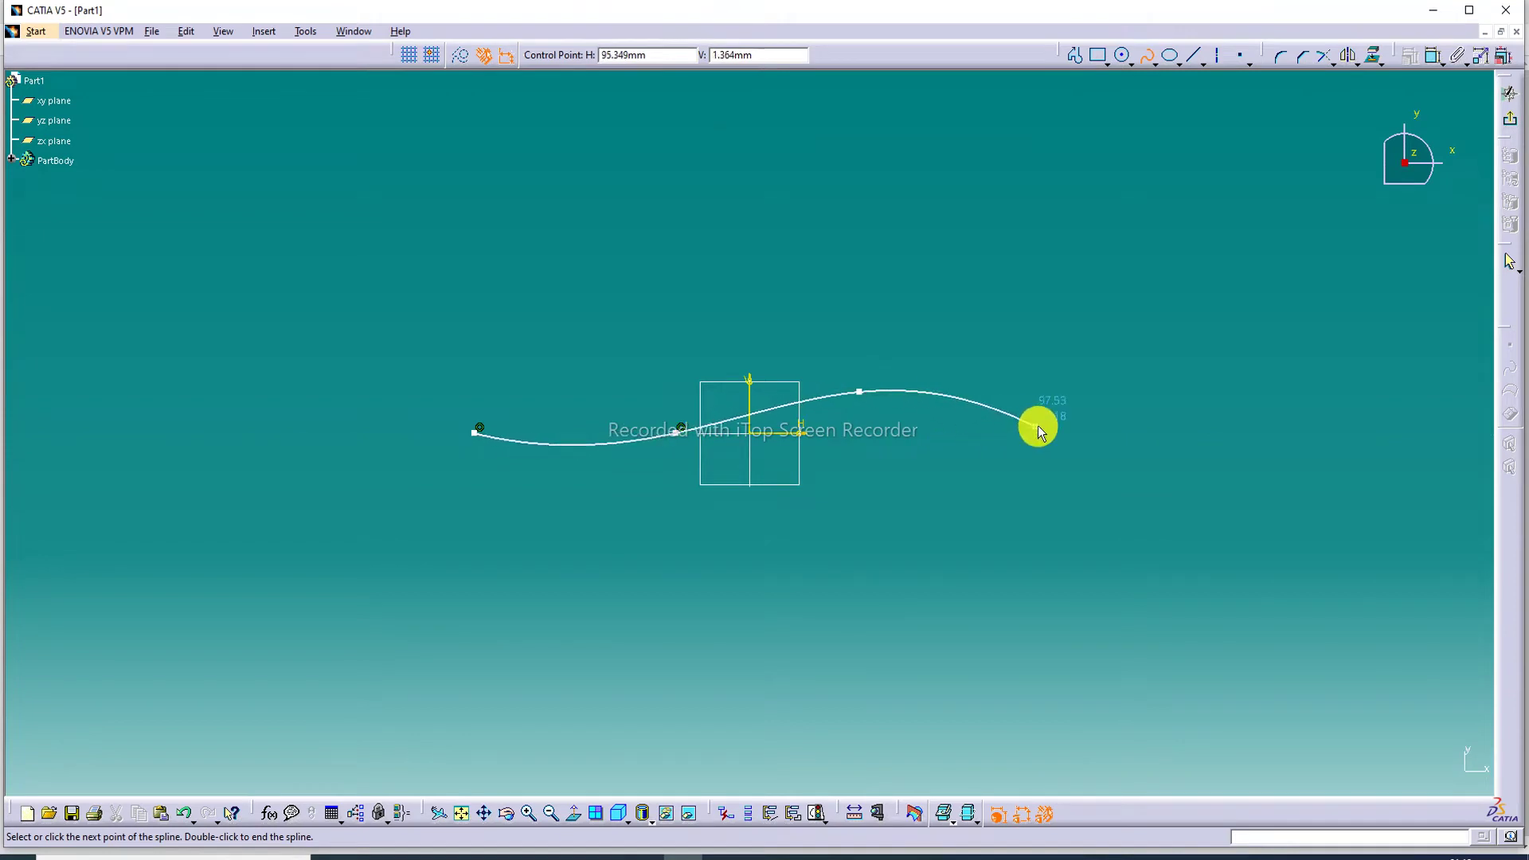
Place the spline's fourth and final point near the horizontal axis, end the curve there and exit the sketch
{"action": "left_click", "coordinate": [1060, 426]}
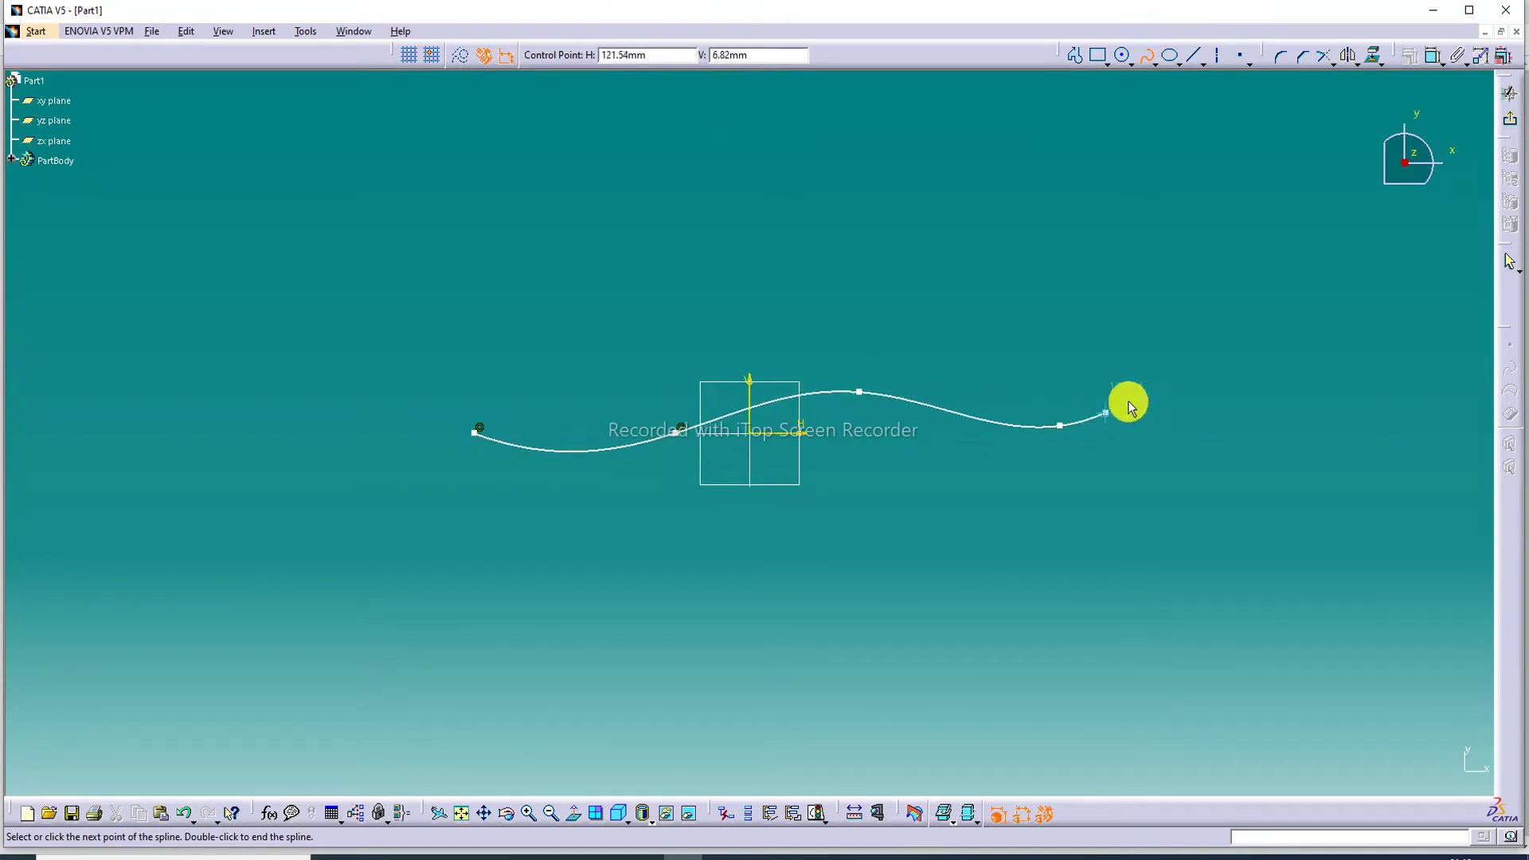
{"action": "left_click", "coordinate": [1147, 56]}
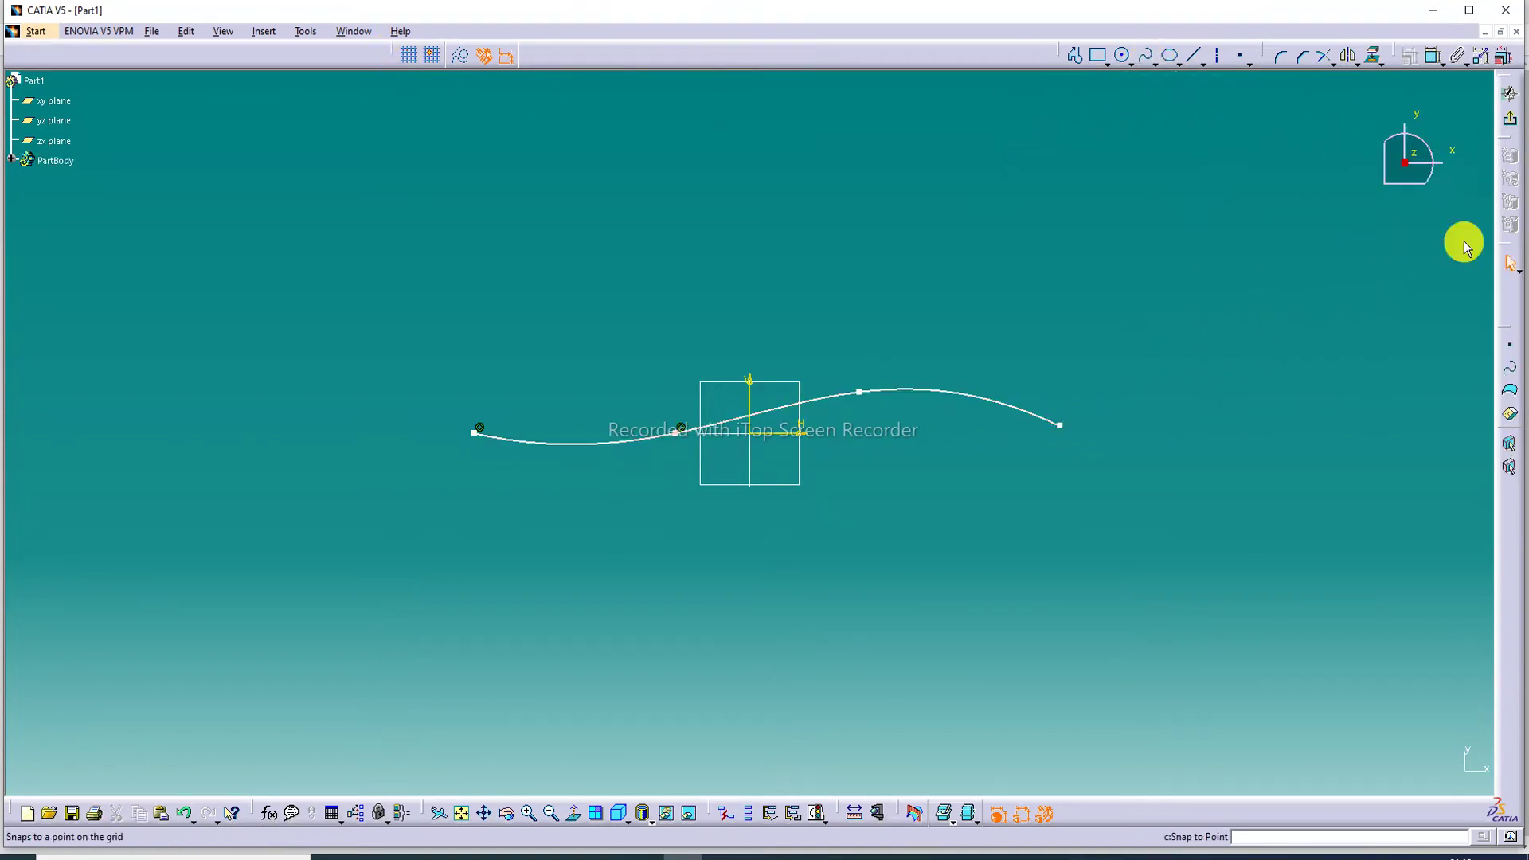
{"action": "left_click", "coordinate": [1510, 118]}
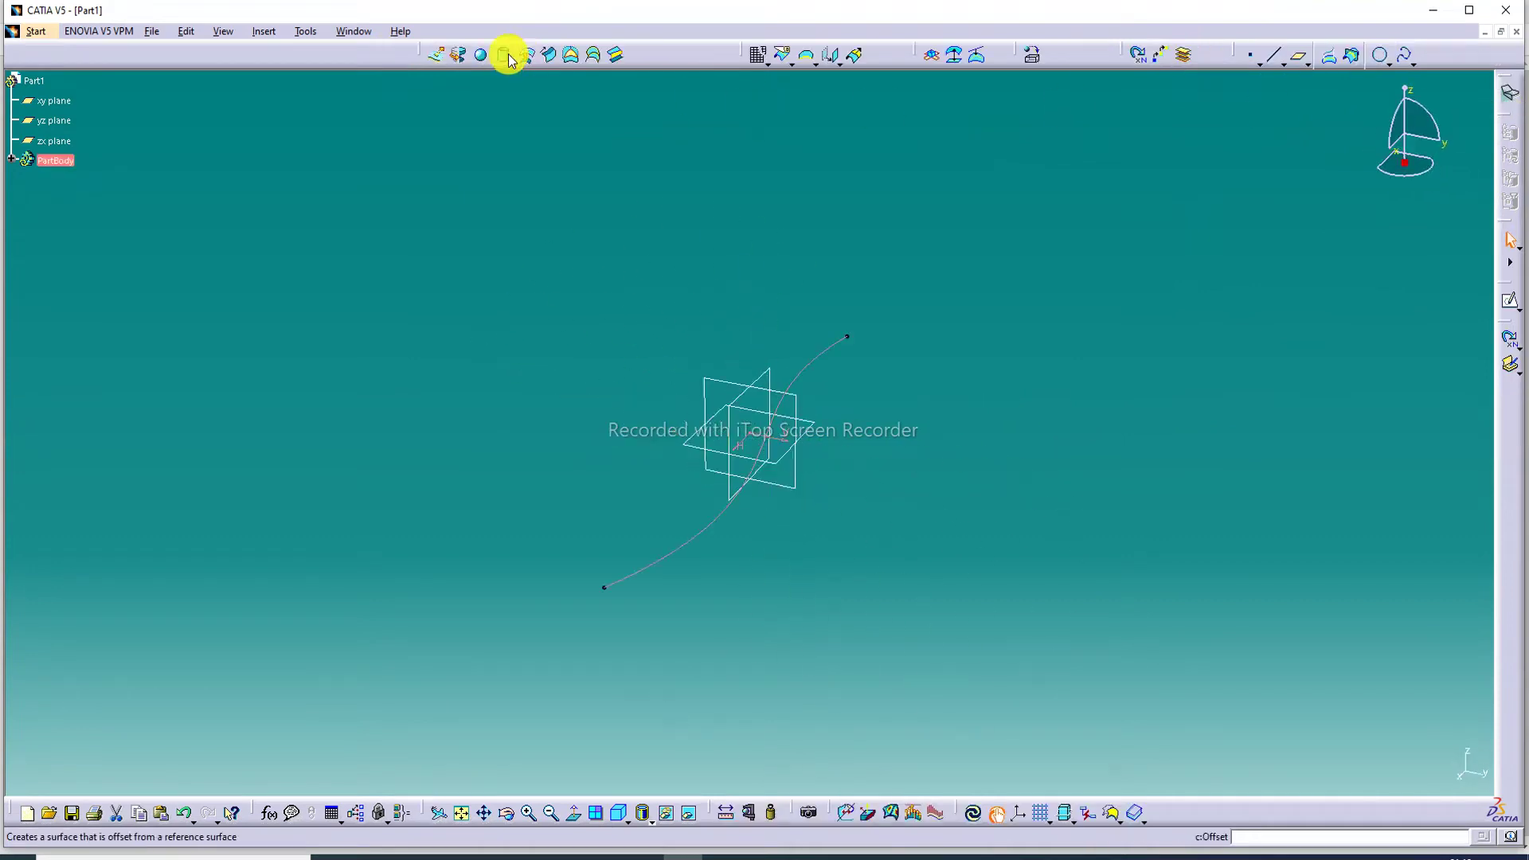
Extrude the spline sketch into a surface, with Limit 1 at 69 mm and Limit 2 at 43 mm
{"action": "left_click", "coordinate": [436, 54]}
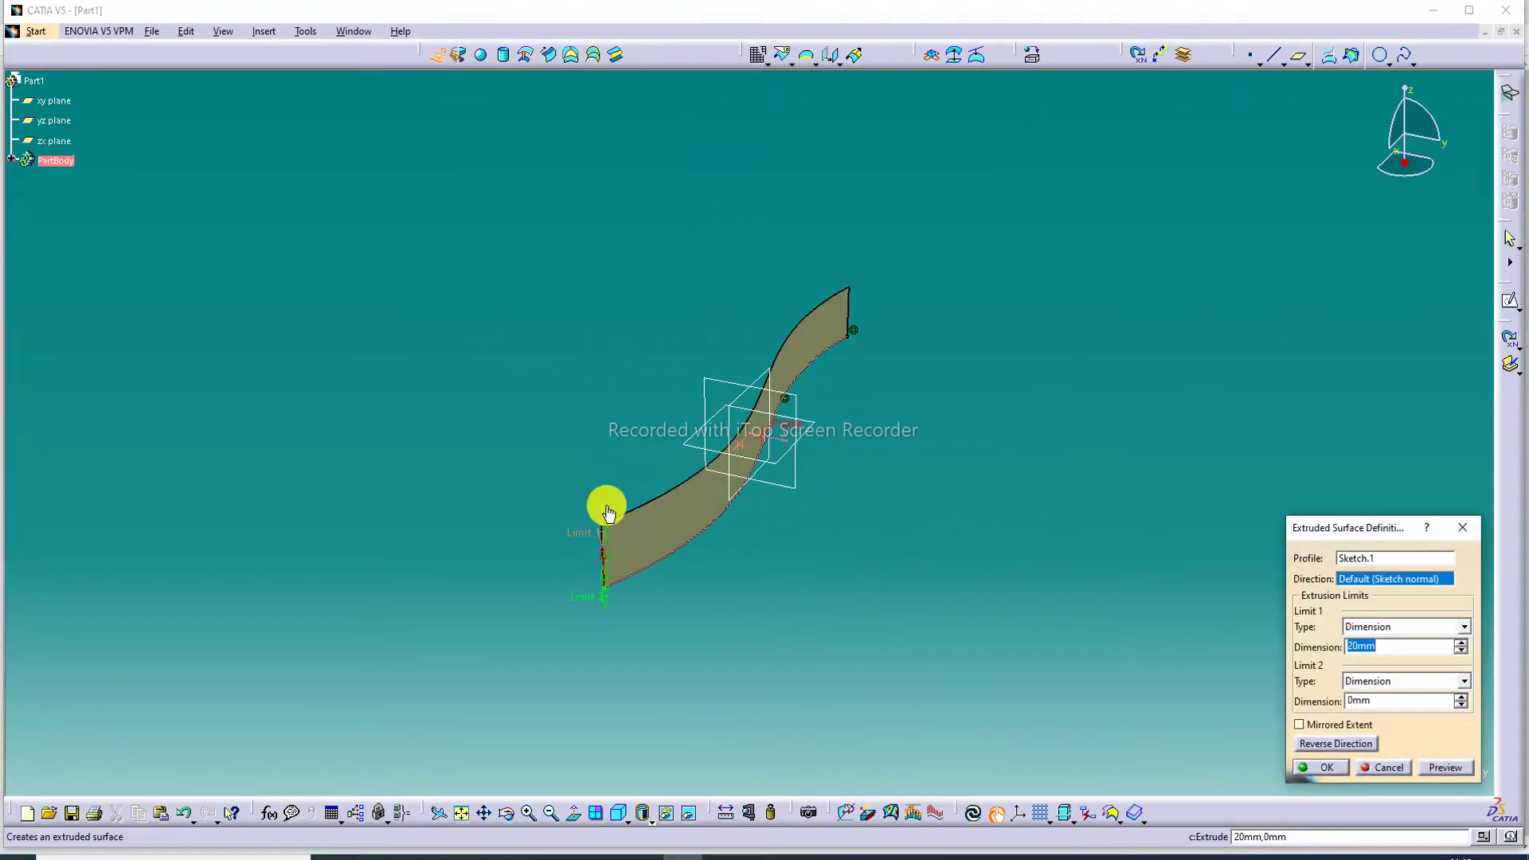
{"action": "left_click_drag", "start_coordinate": [598, 522], "coordinate": [588, 362]}
{"action": "left_click_drag", "start_coordinate": [605, 601], "coordinate": [757, 659]}
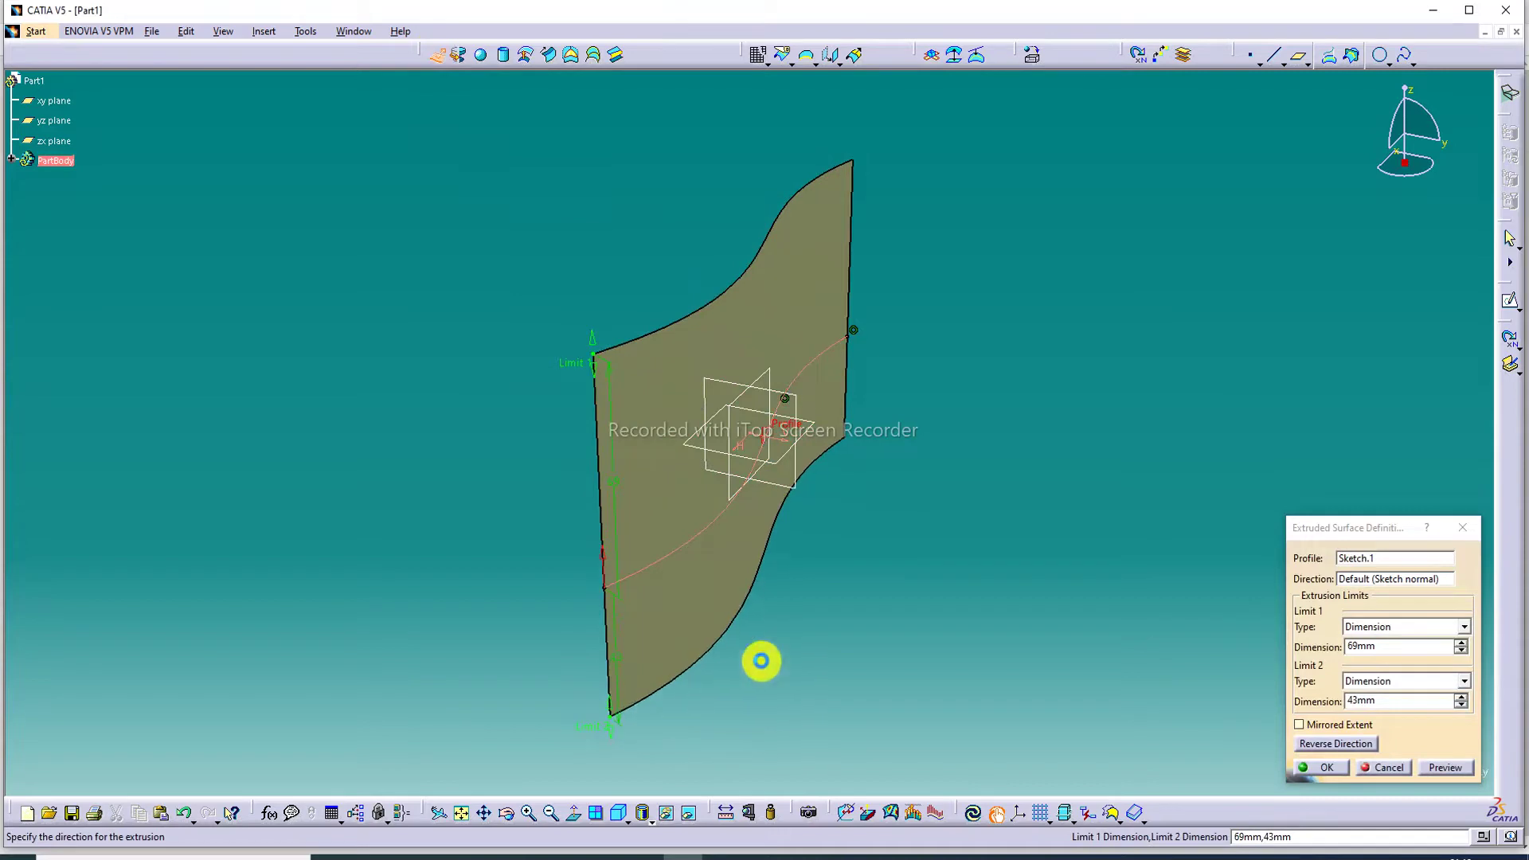
{"action": "left_click", "coordinate": [1324, 767]}
Start a new sketch on the zx plane
{"action": "middle_click_drag", "start_coordinate": [599, 124], "coordinate": [652, 177]}
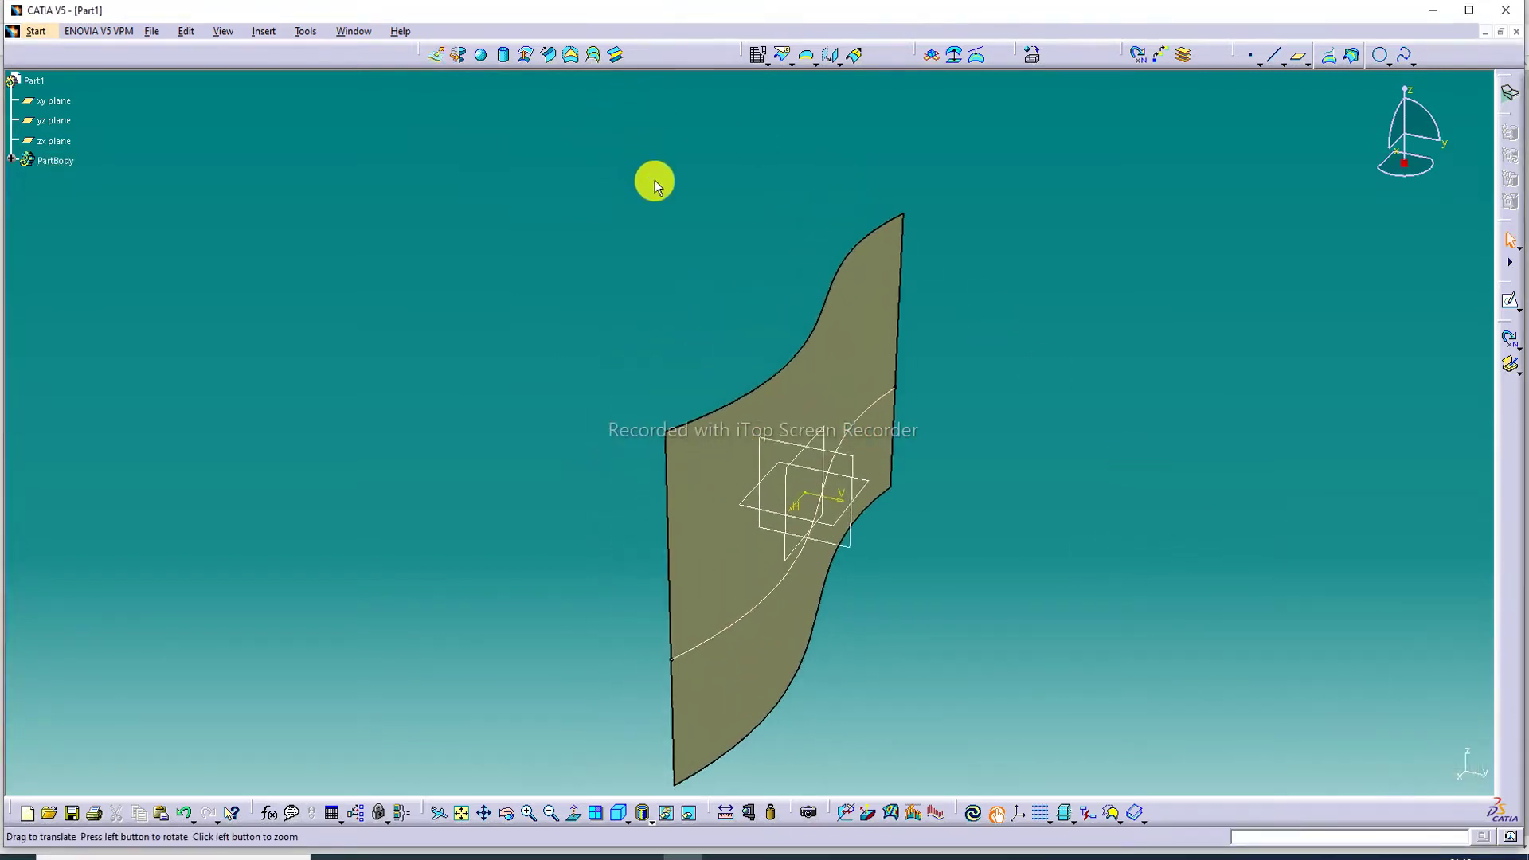
{"action": "middle_click_drag", "start_coordinate": [658, 253], "coordinate": [1112, 266]}
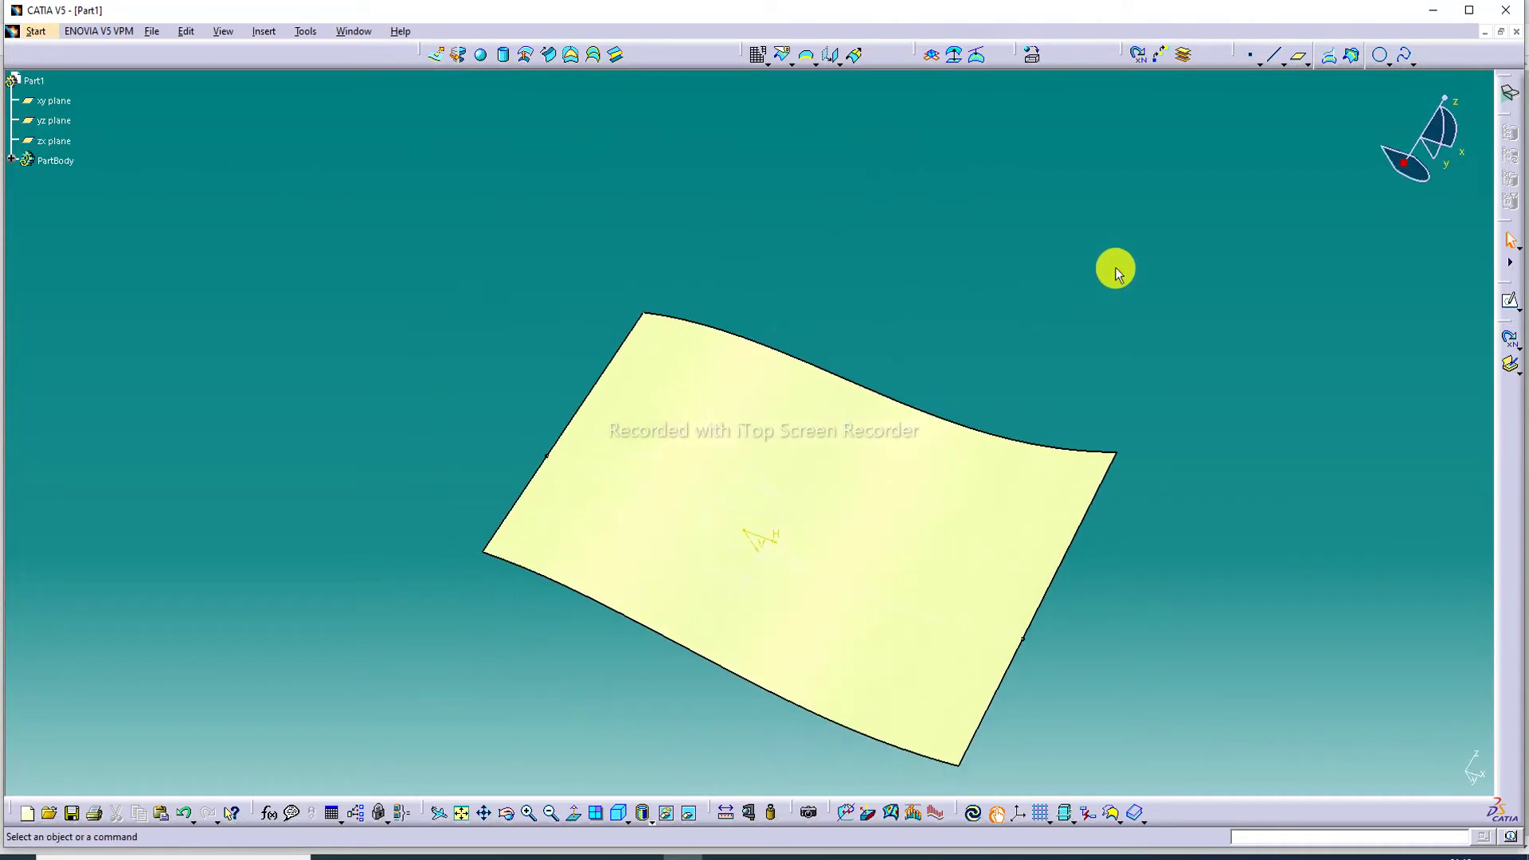
{"action": "middle_click_drag", "start_coordinate": [956, 457], "coordinate": [995, 246]}
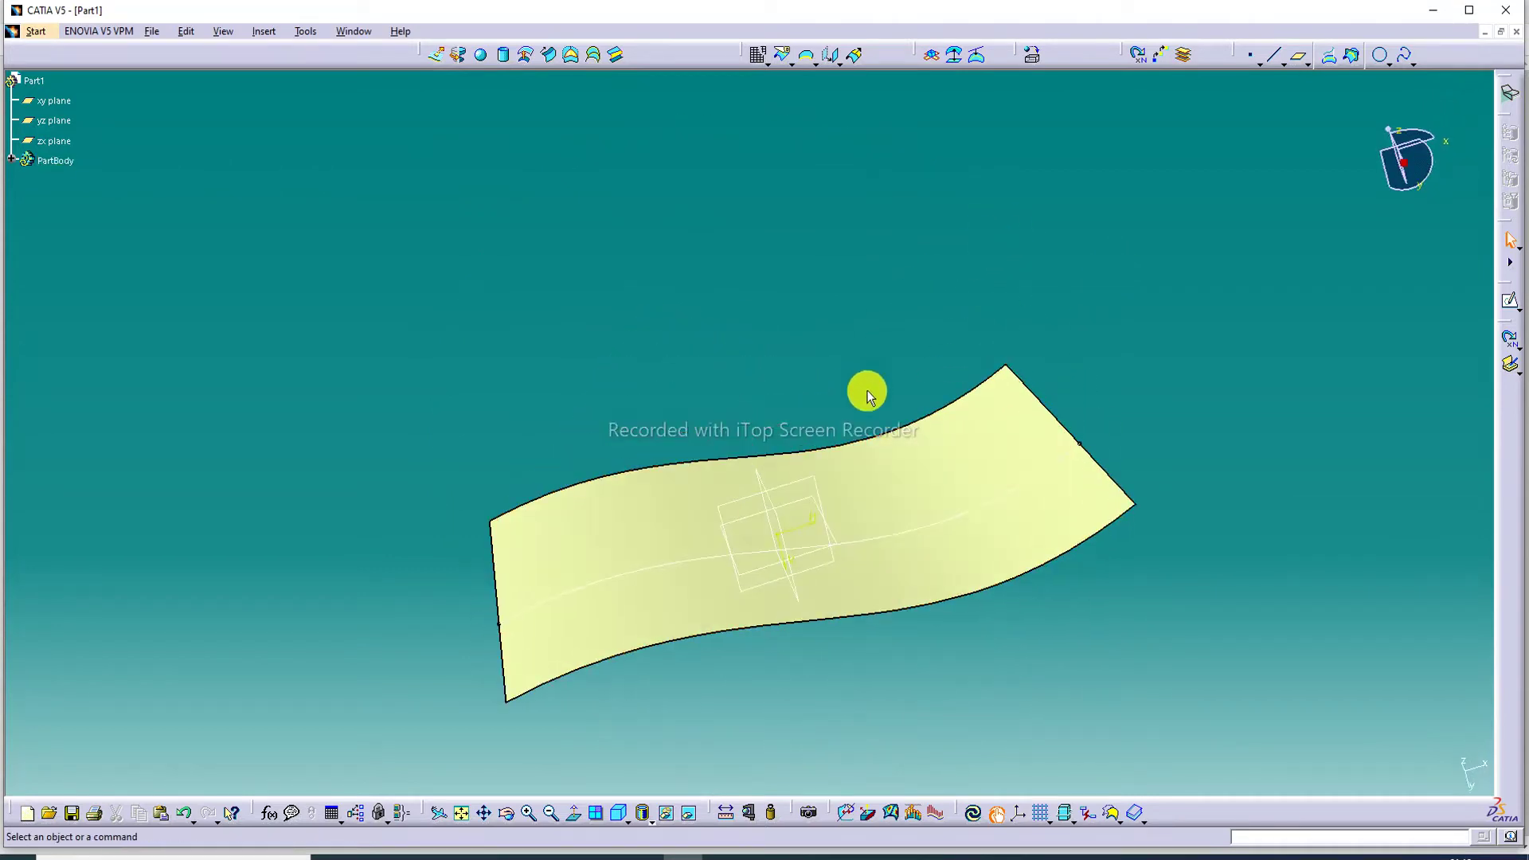
{"action": "middle_click_drag", "start_coordinate": [697, 561], "coordinate": [695, 461]}
{"action": "left_click", "coordinate": [462, 812]}
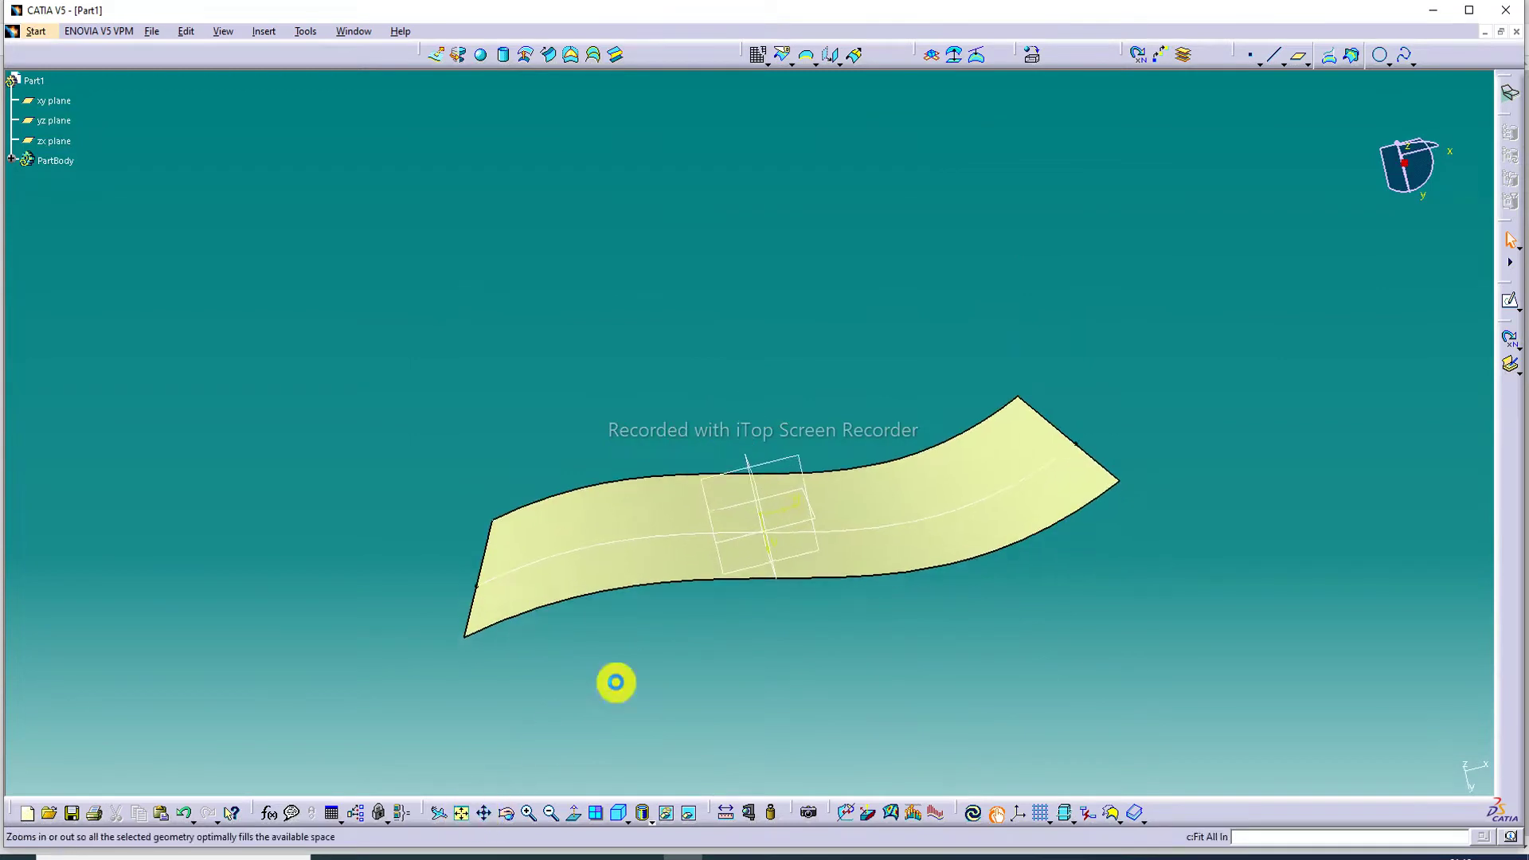
{"action": "middle_click_drag", "start_coordinate": [826, 407], "coordinate": [826, 539]}
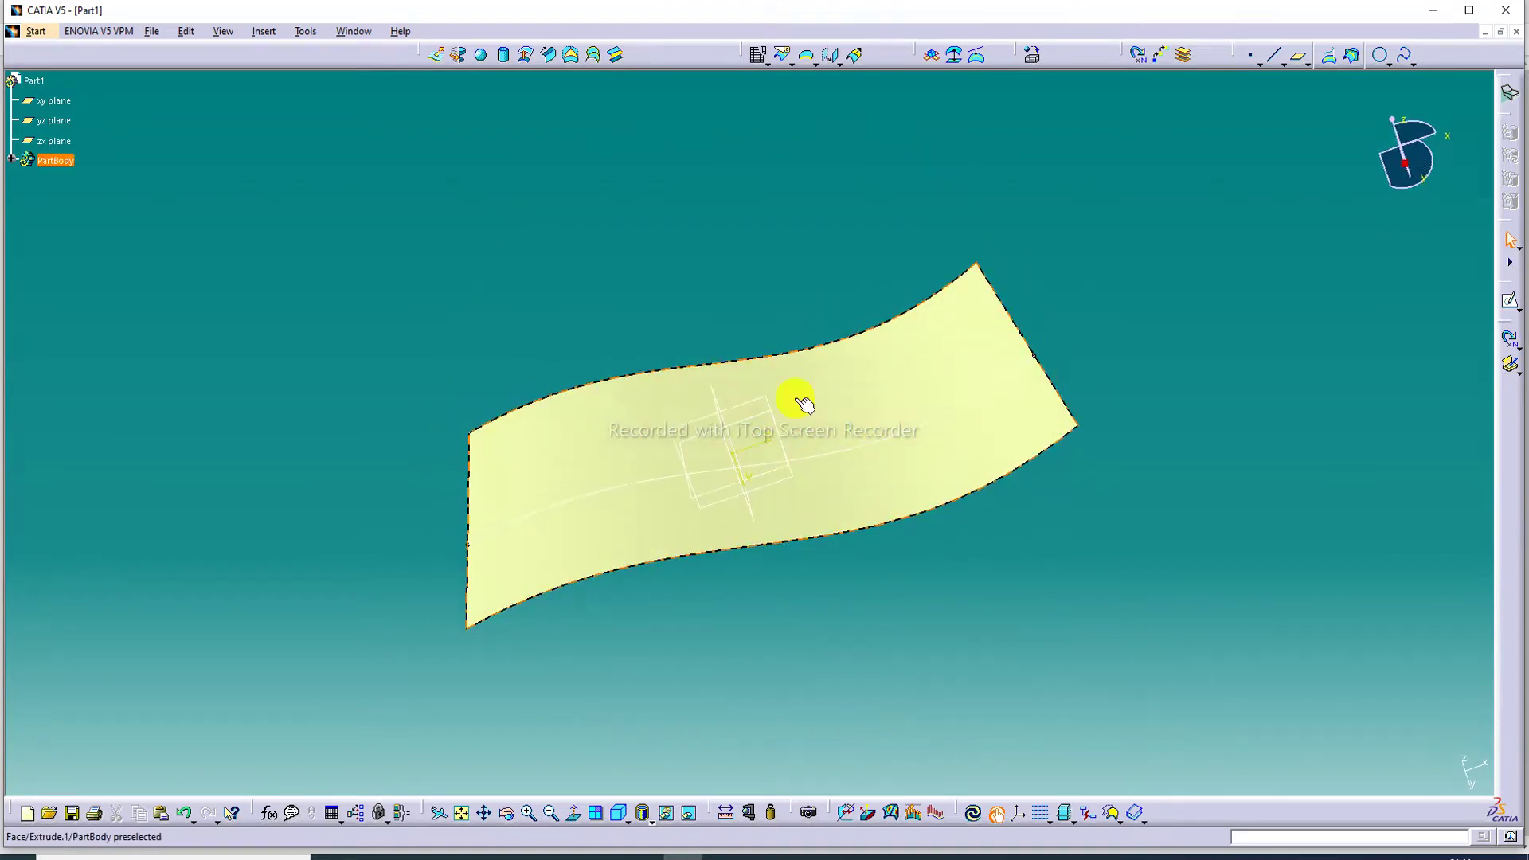
{"action": "middle_click_drag", "start_coordinate": [801, 462], "coordinate": [901, 300]}
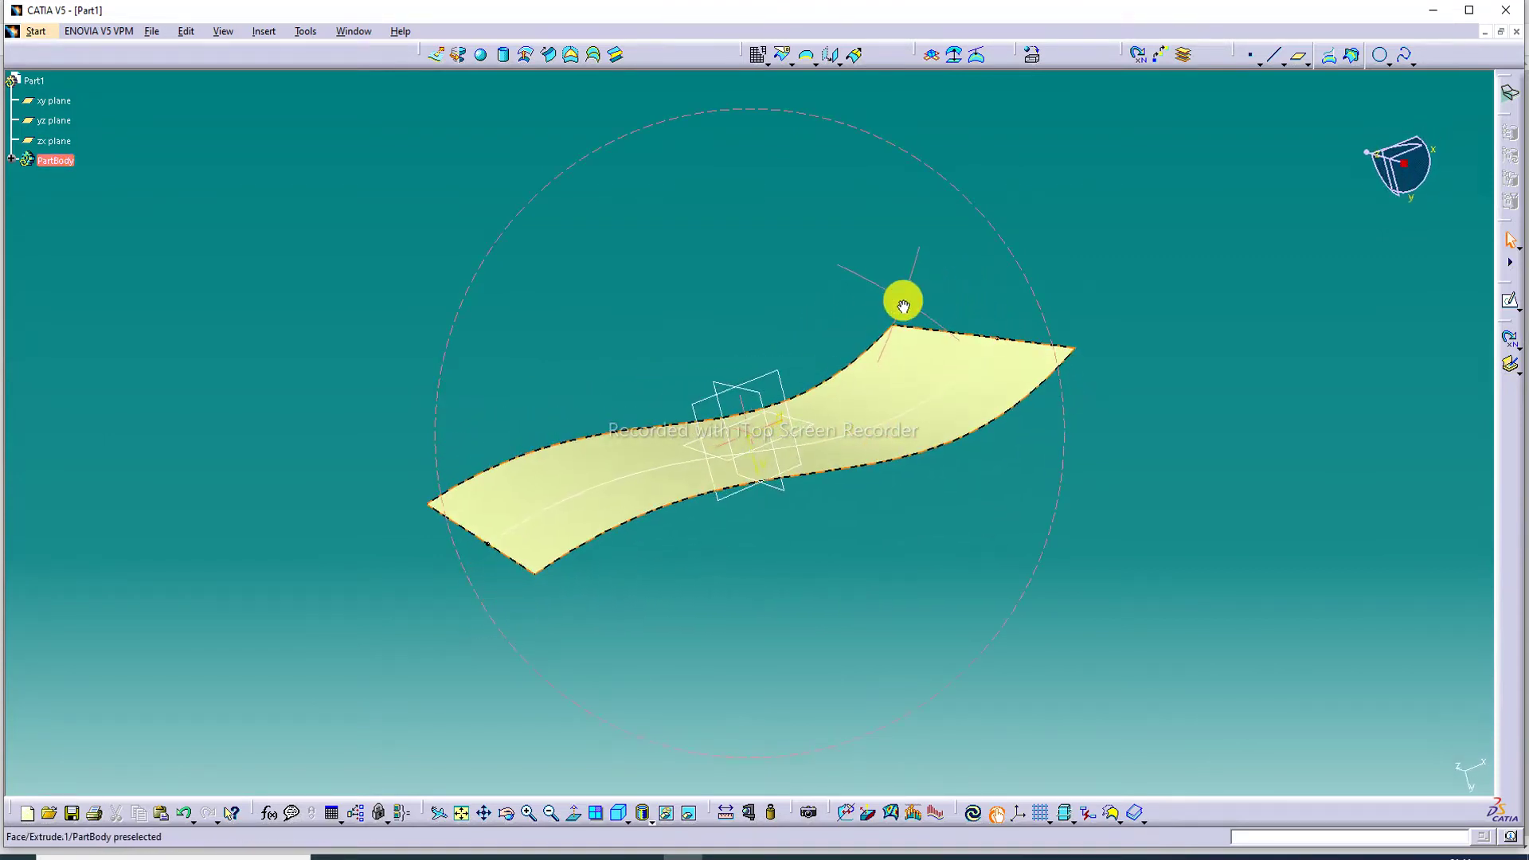
{"action": "left_click", "coordinate": [812, 430]}
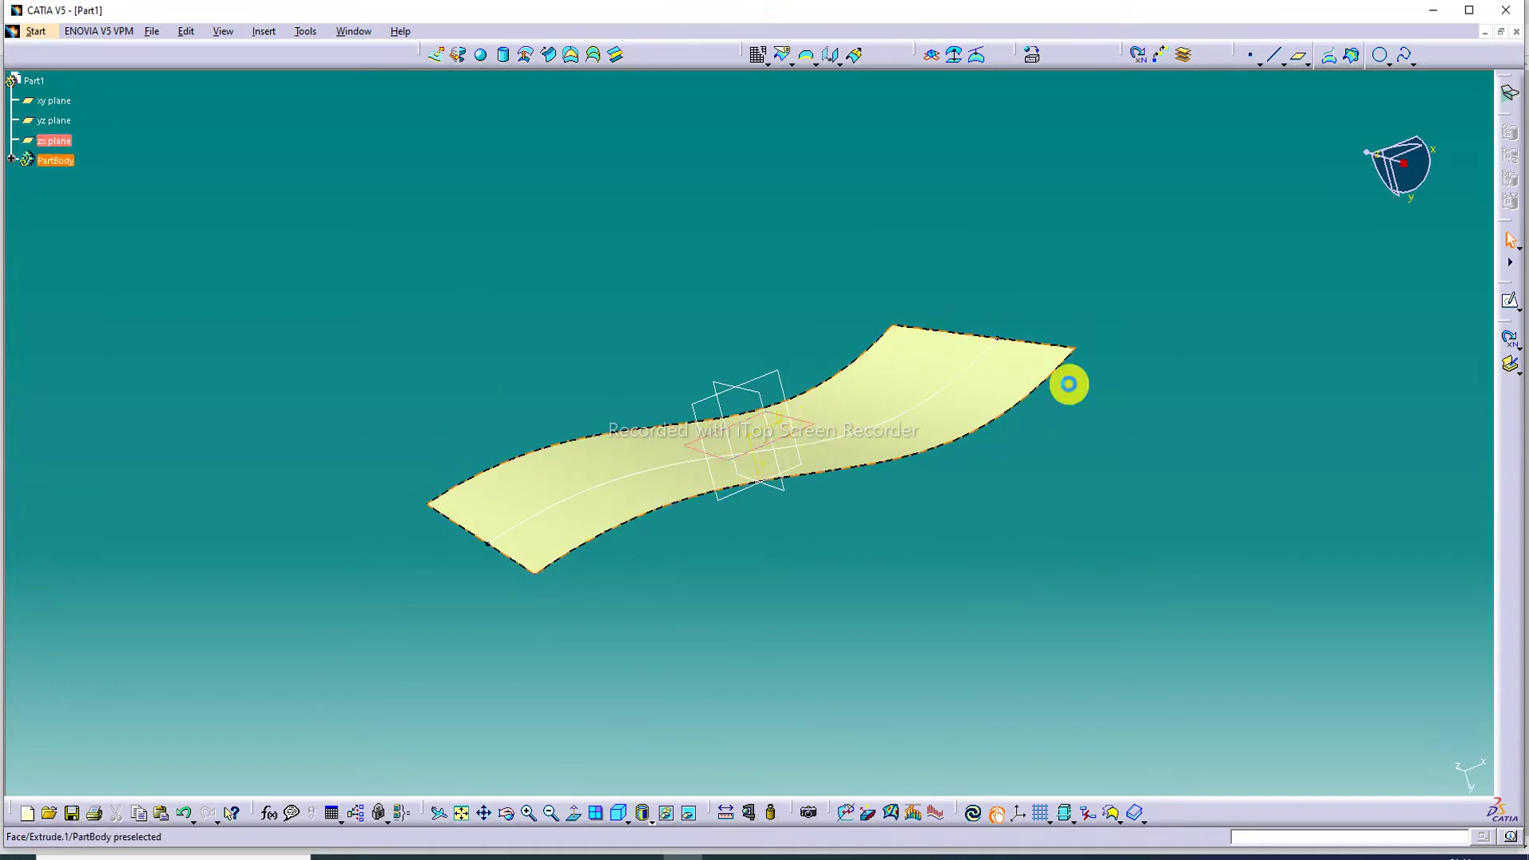
{"action": "left_click", "coordinate": [1513, 304]}
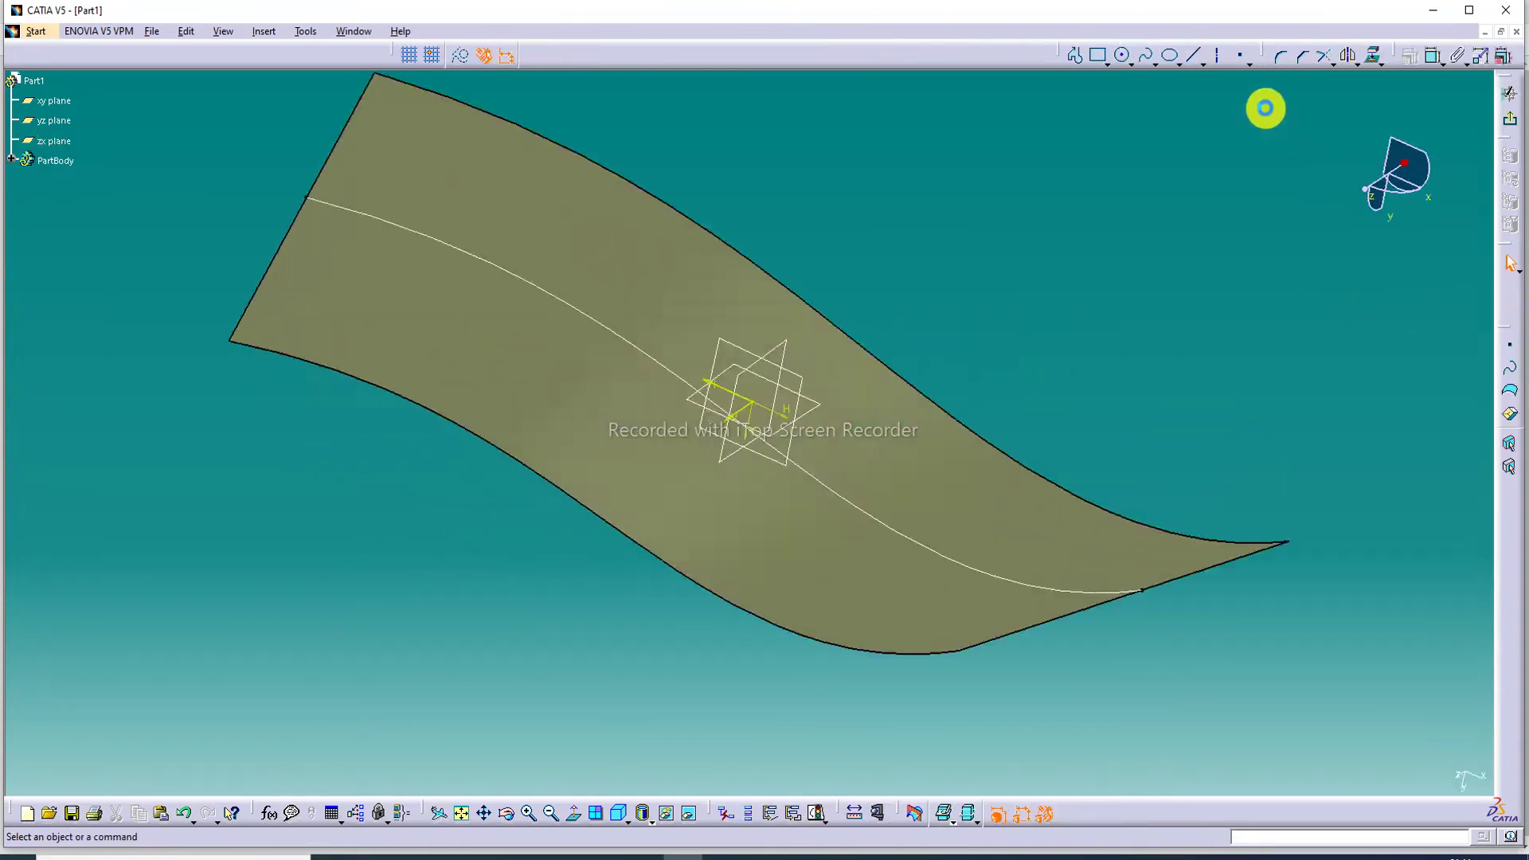
{"action": "left_click", "coordinate": [1124, 60]}
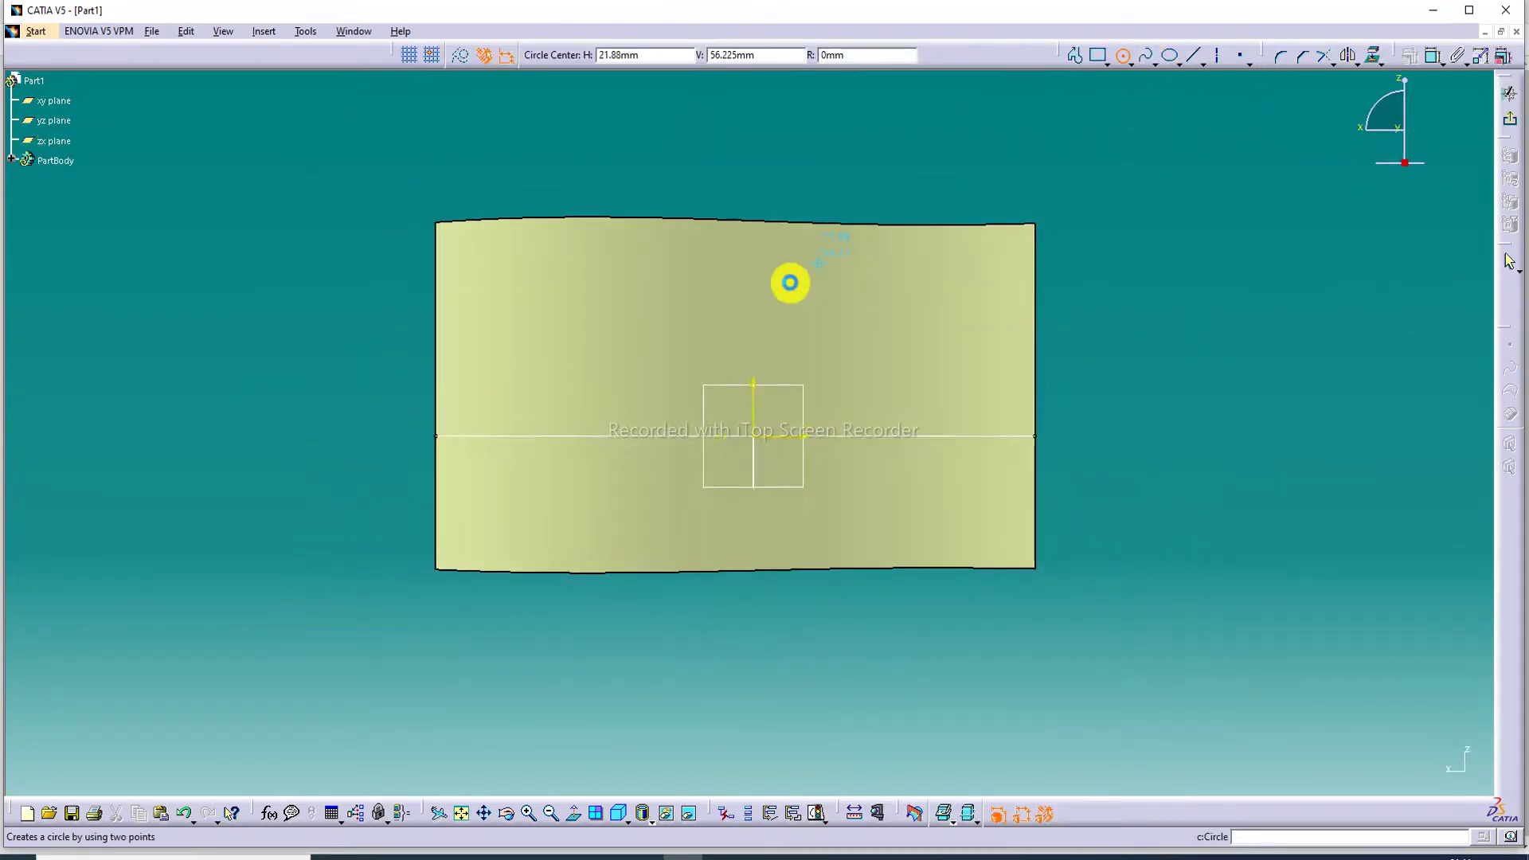
{"action": "left_click", "coordinate": [693, 357]}
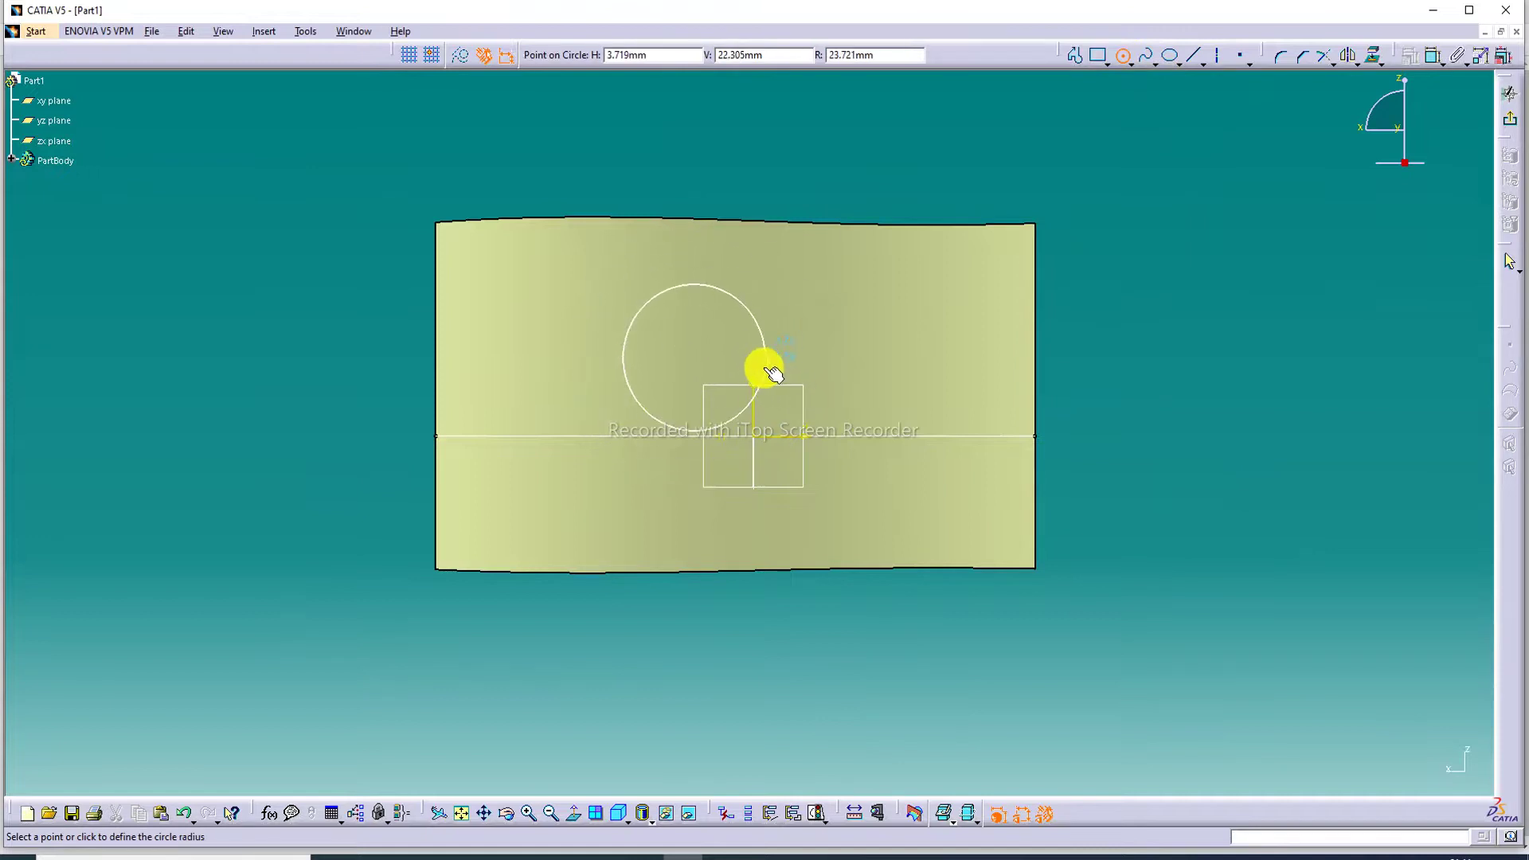
{"action": "key", "text": "Escape"}
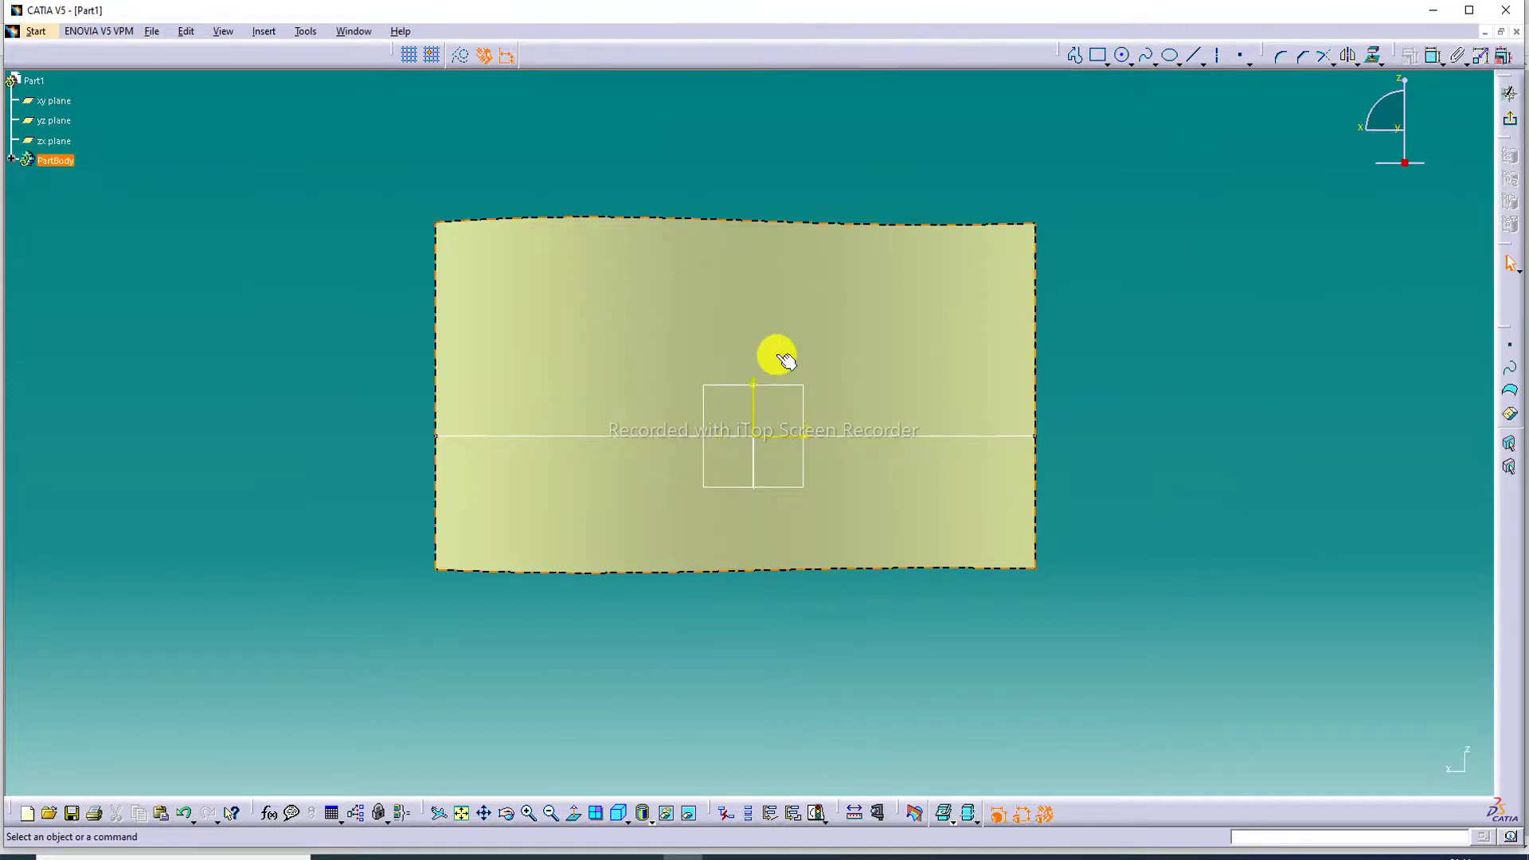
Sketch a circle of about 36 mm radius, centred slightly off the origin over the surface, and exit the sketch
{"action": "left_click", "coordinate": [1127, 56]}
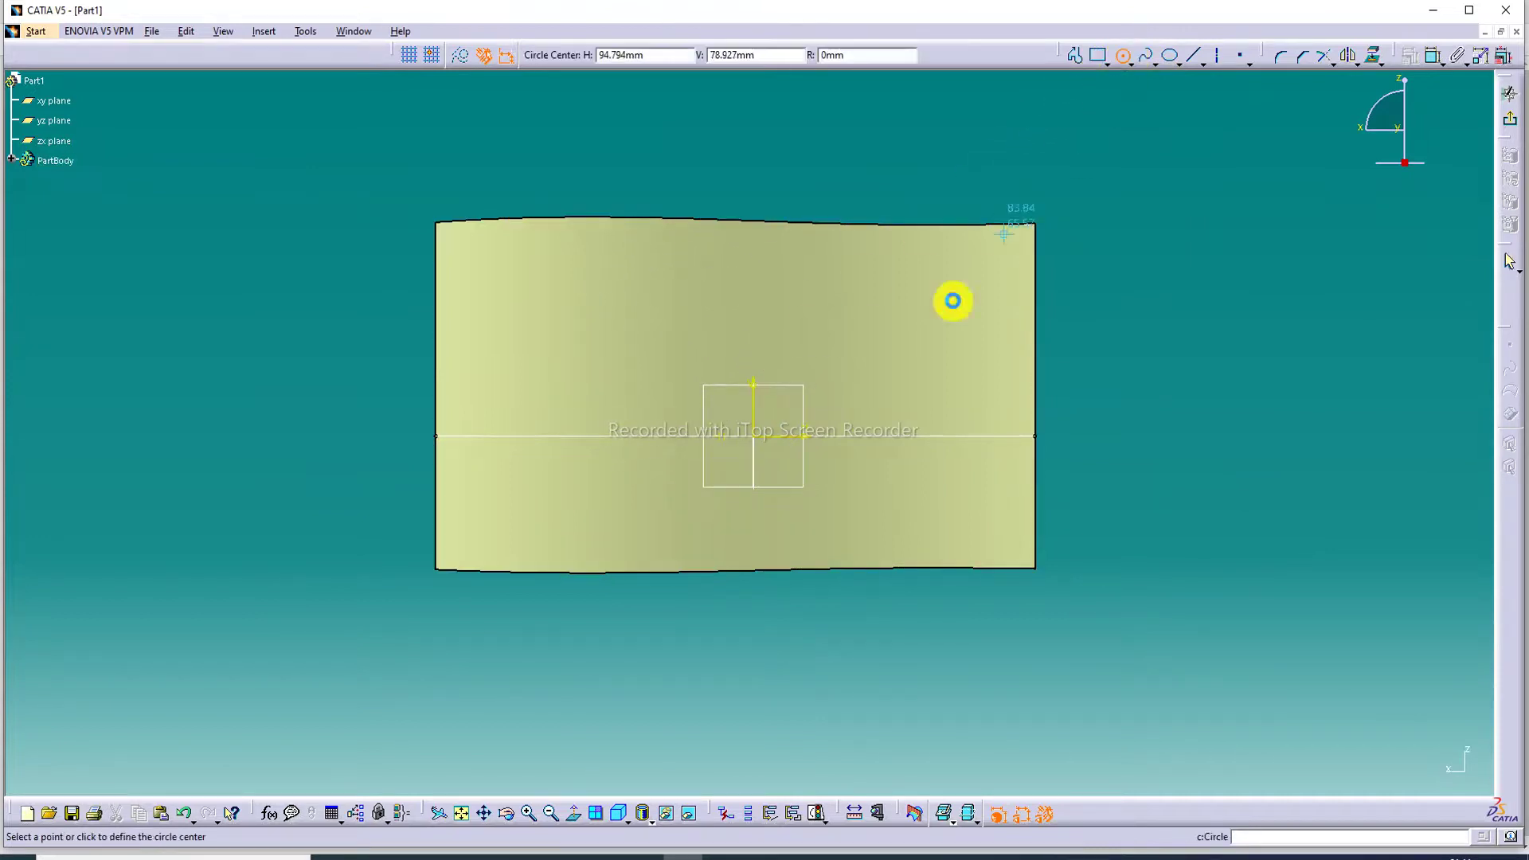
{"action": "left_click", "coordinate": [717, 405]}
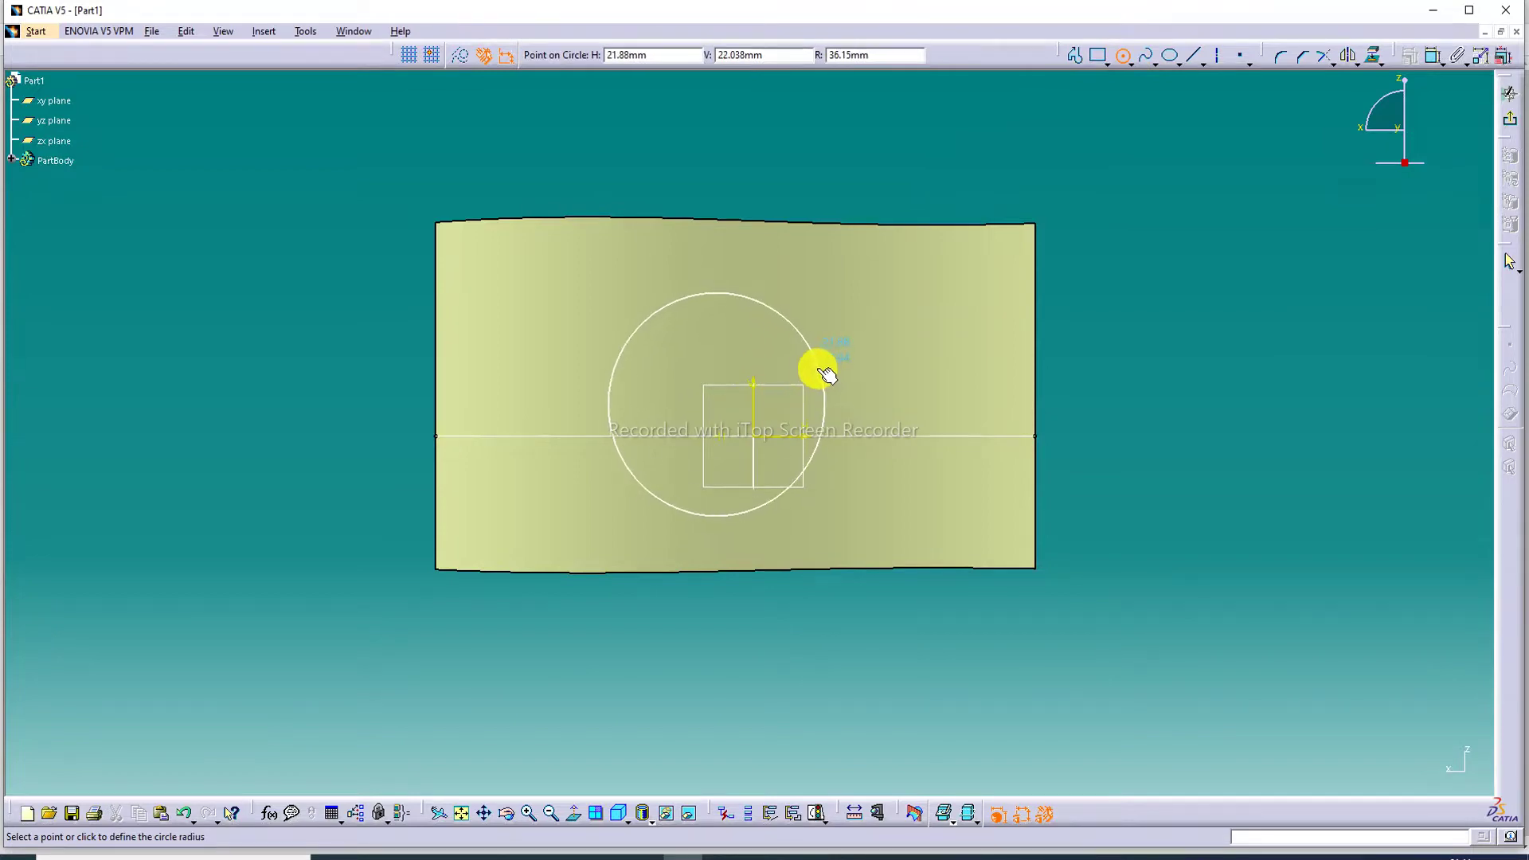
{"action": "left_click", "coordinate": [828, 360]}
{"action": "left_click", "coordinate": [1509, 93]}
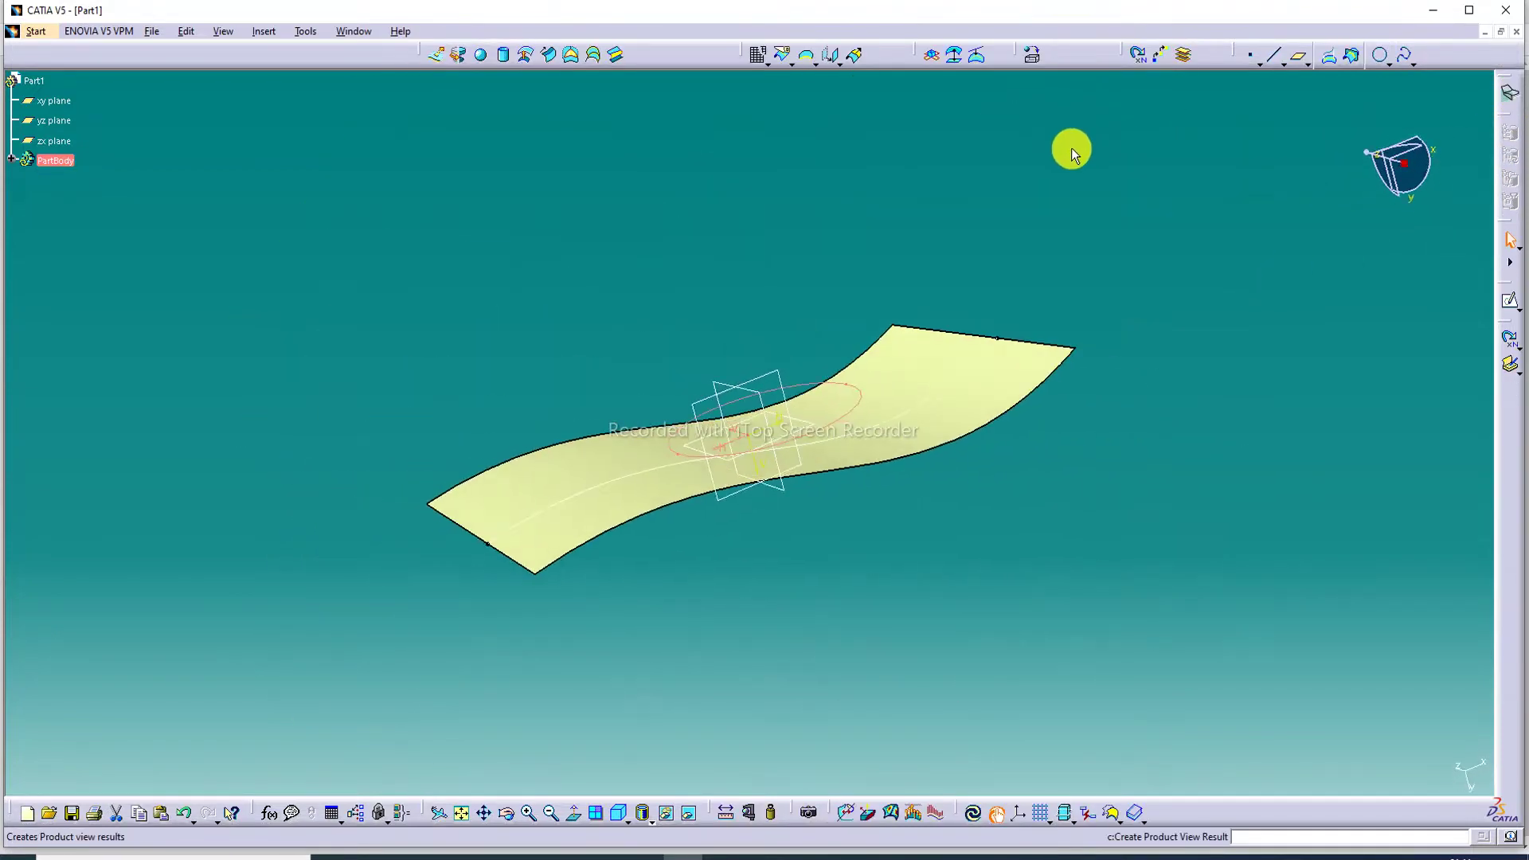
{"action": "left_click", "coordinate": [986, 280]}
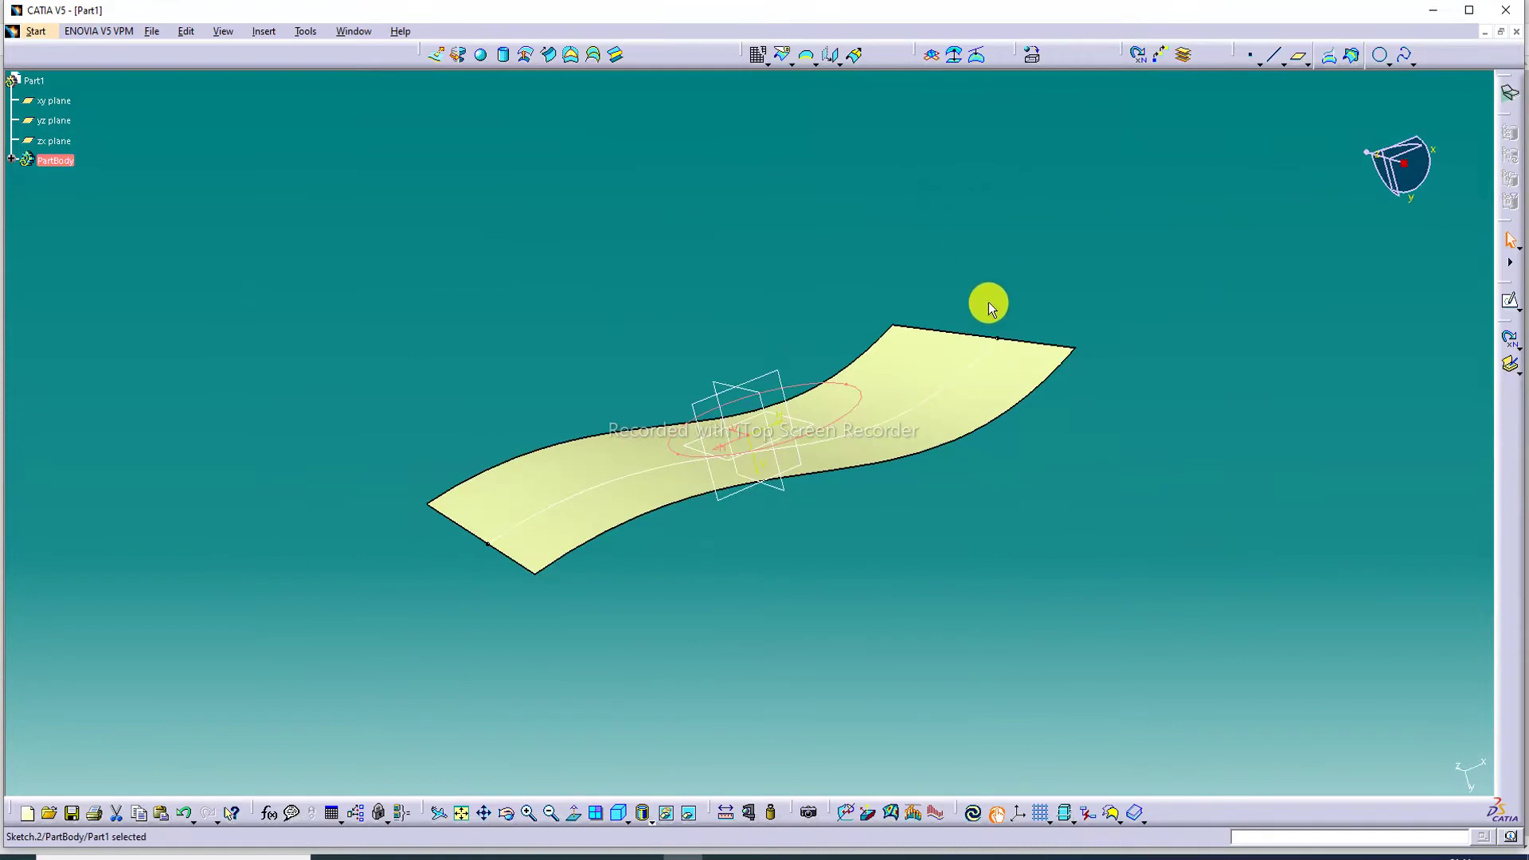
Project the circle sketch onto the extruded surface using the Normal projection type with nearest solution and no smoothing
{"action": "middle_click_drag", "start_coordinate": [765, 340], "coordinate": [1078, 201]}
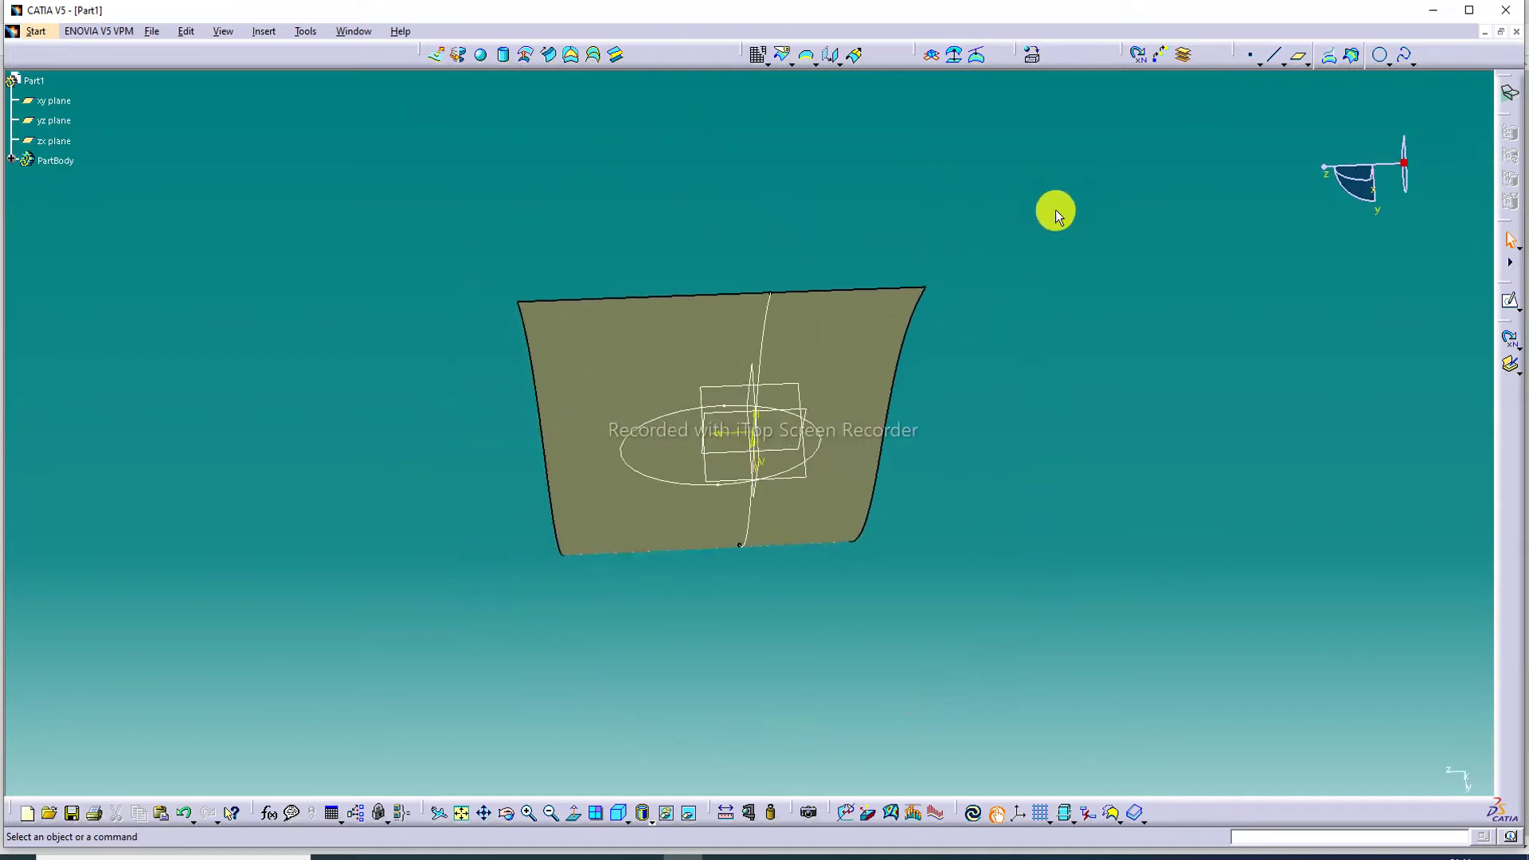
{"action": "middle_click_drag", "start_coordinate": [581, 327], "coordinate": [864, 447]}
{"action": "mouse_move", "coordinate": [617, 482]}
{"action": "middle_mouse_down"}
{"action": "mouse_move", "coordinate": [632, 502]}
{"action": "mouse_move", "coordinate": [758, 433]}
{"action": "mouse_move", "coordinate": [765, 447]}
{"action": "mouse_move", "coordinate": [676, 466]}
{"action": "mouse_move", "coordinate": [642, 518]}
{"action": "mouse_move", "coordinate": [637, 465]}
{"action": "middle_mouse_up"}
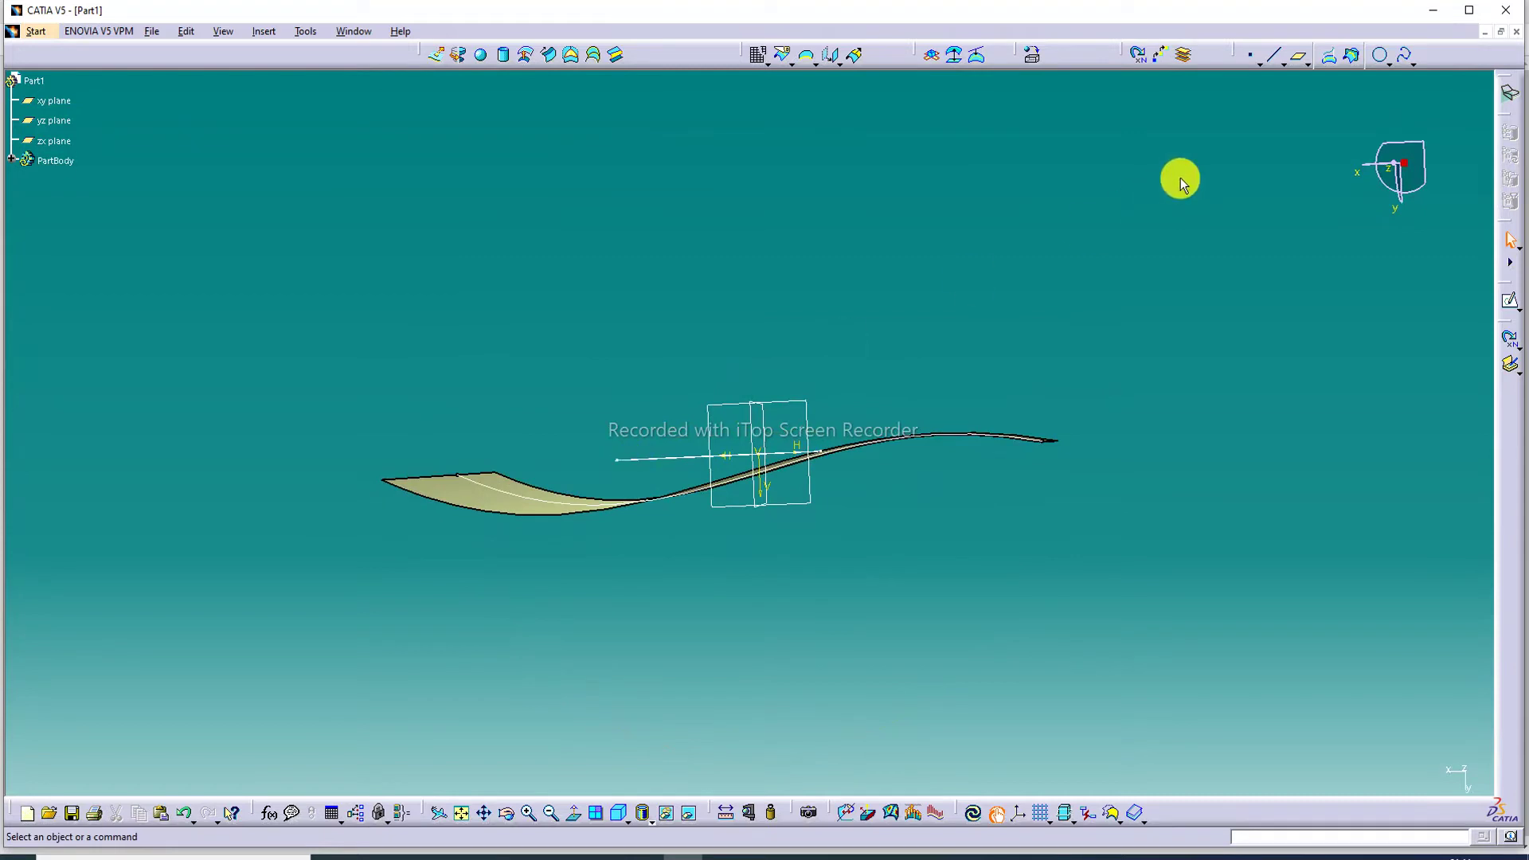
{"action": "mouse_move", "coordinate": [870, 311]}
{"action": "middle_mouse_down"}
{"action": "mouse_move", "coordinate": [868, 402]}
{"action": "mouse_move", "coordinate": [878, 325]}
{"action": "middle_mouse_up"}
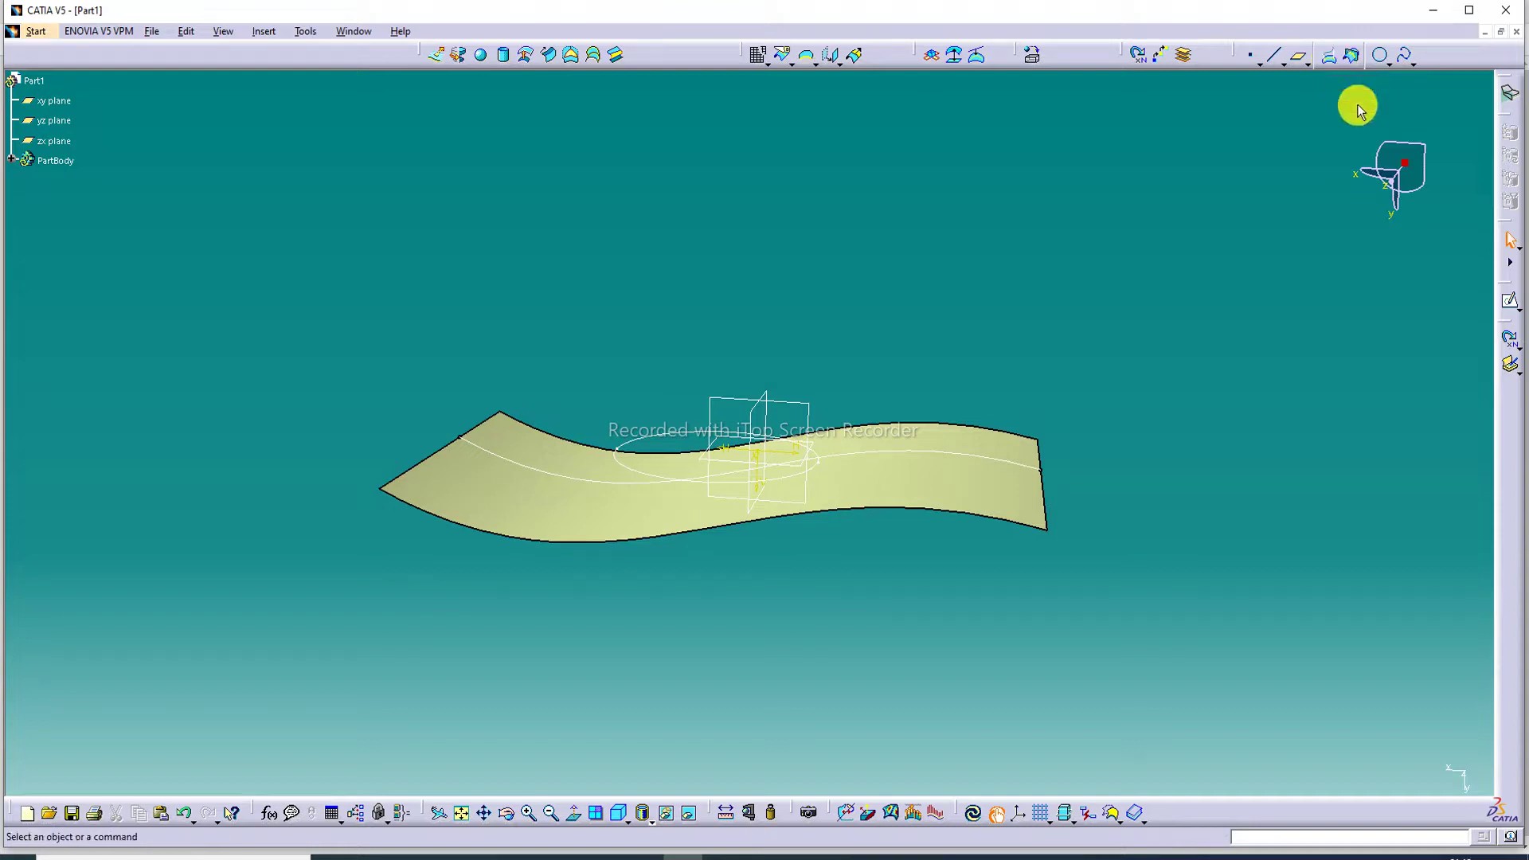
{"action": "left_click", "coordinate": [1332, 60]}
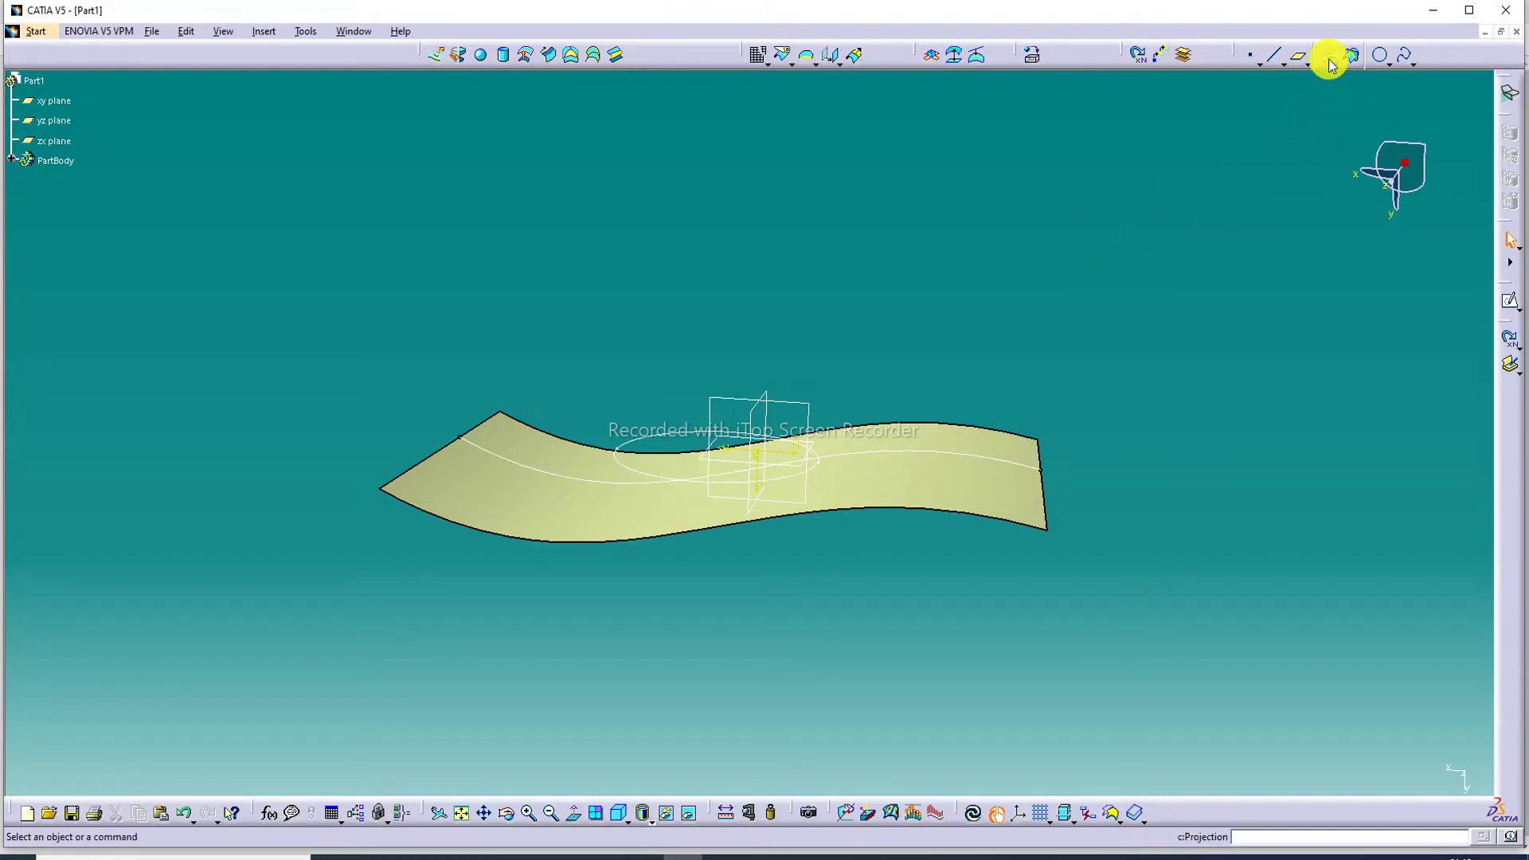
{"action": "left_click", "coordinate": [1332, 60]}
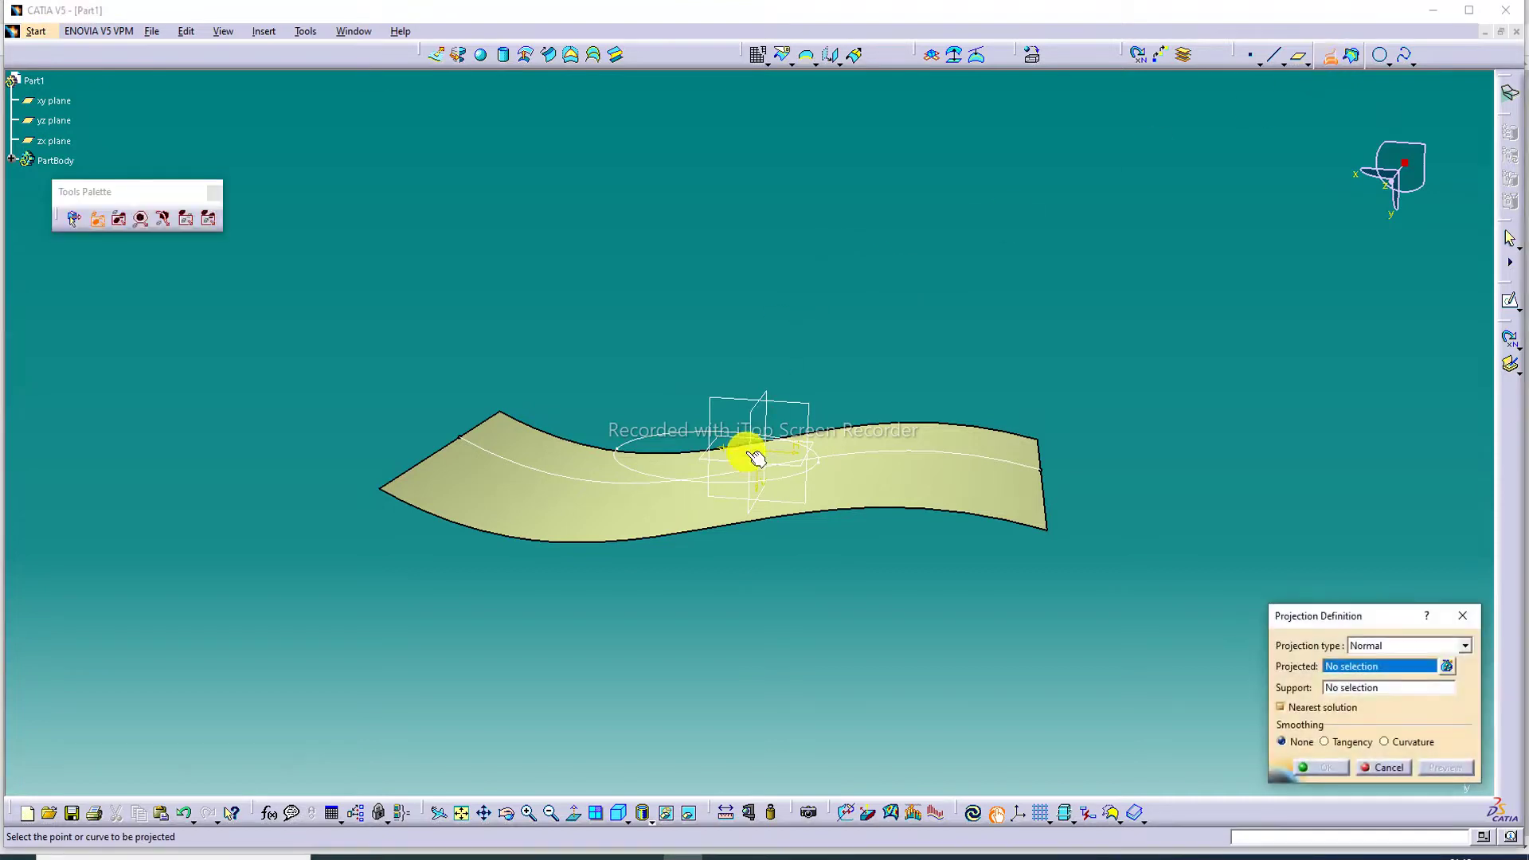
{"action": "middle_click_drag", "start_coordinate": [642, 519], "coordinate": [661, 542]}
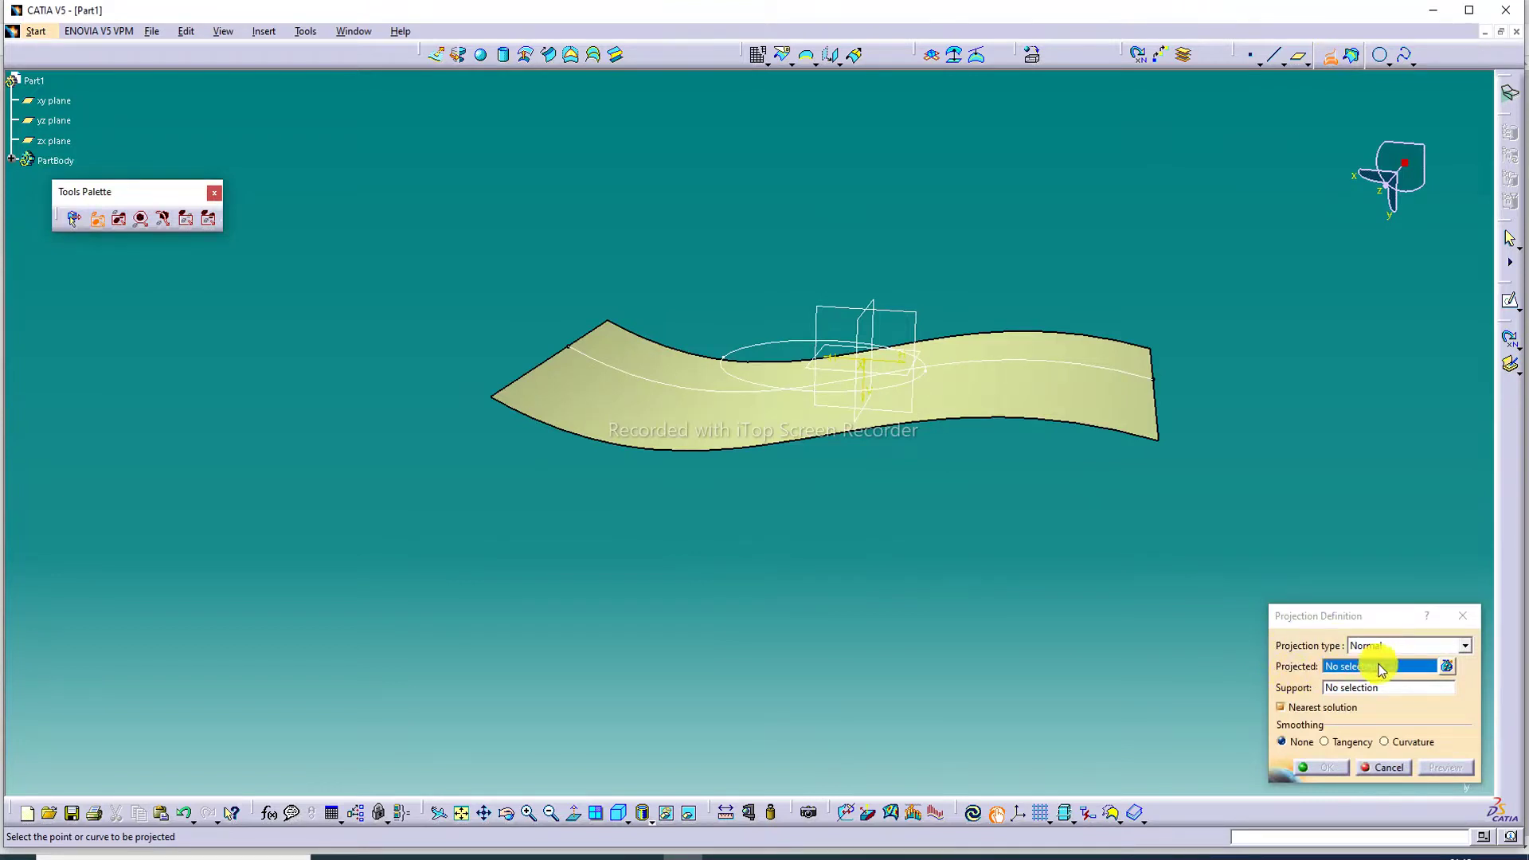
{"action": "middle_click_drag", "start_coordinate": [976, 375], "coordinate": [946, 452]}
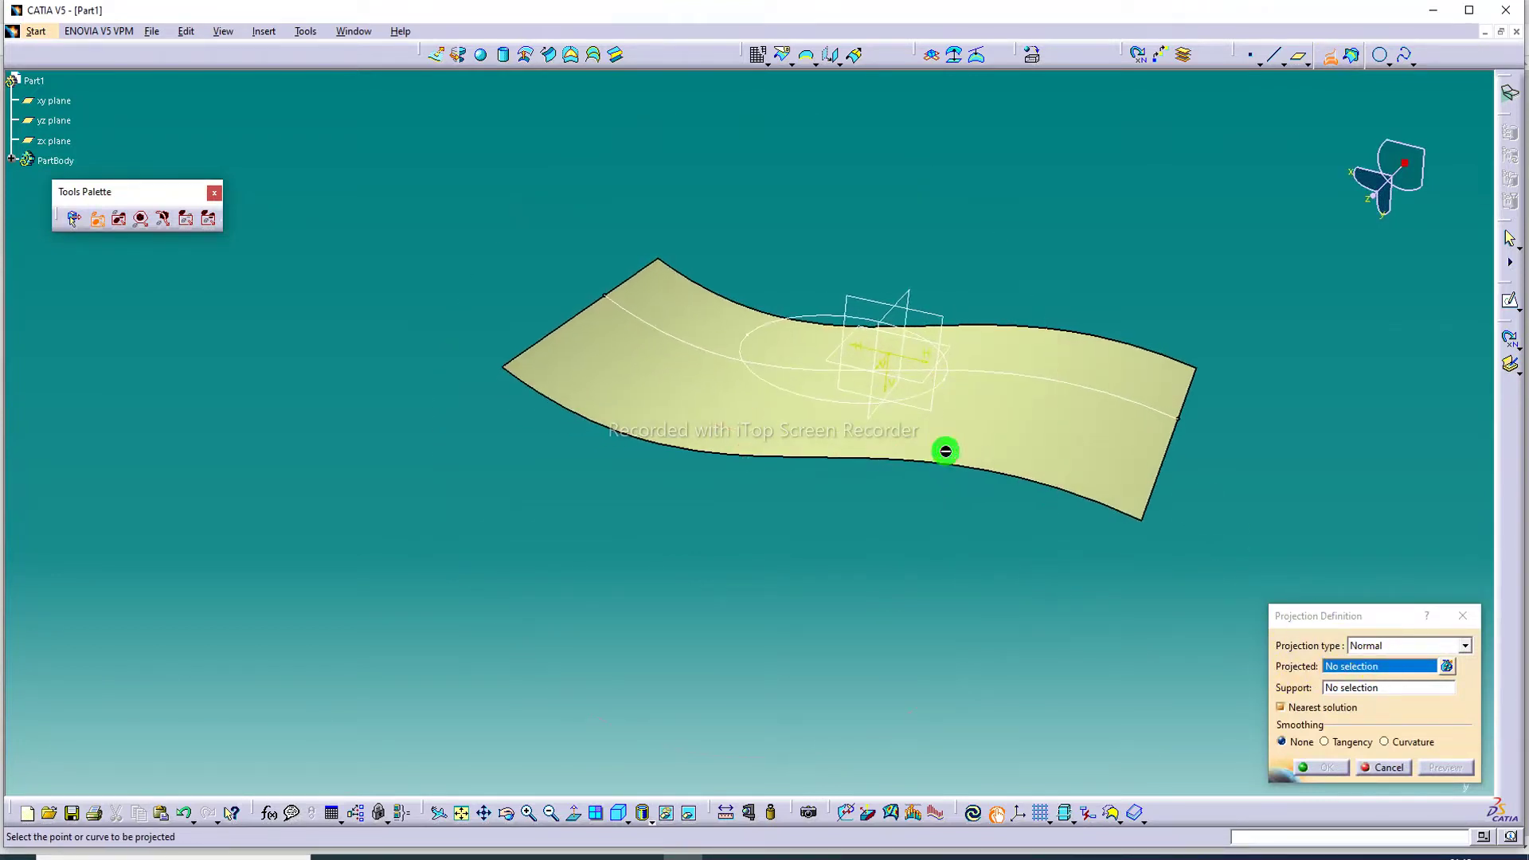
{"action": "left_click", "coordinate": [807, 401]}
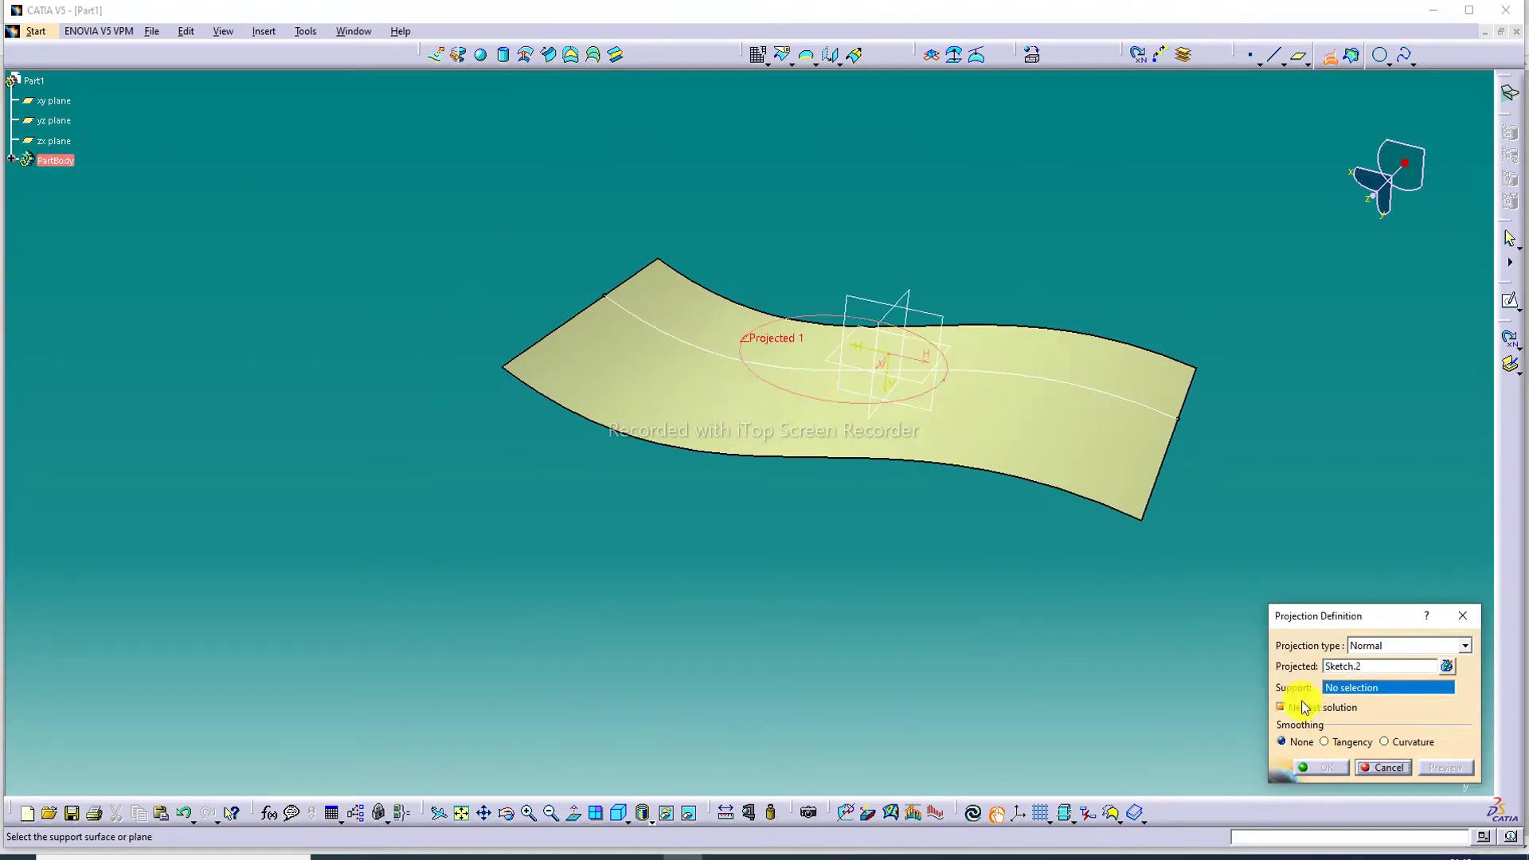
{"action": "left_click", "coordinate": [1060, 426]}
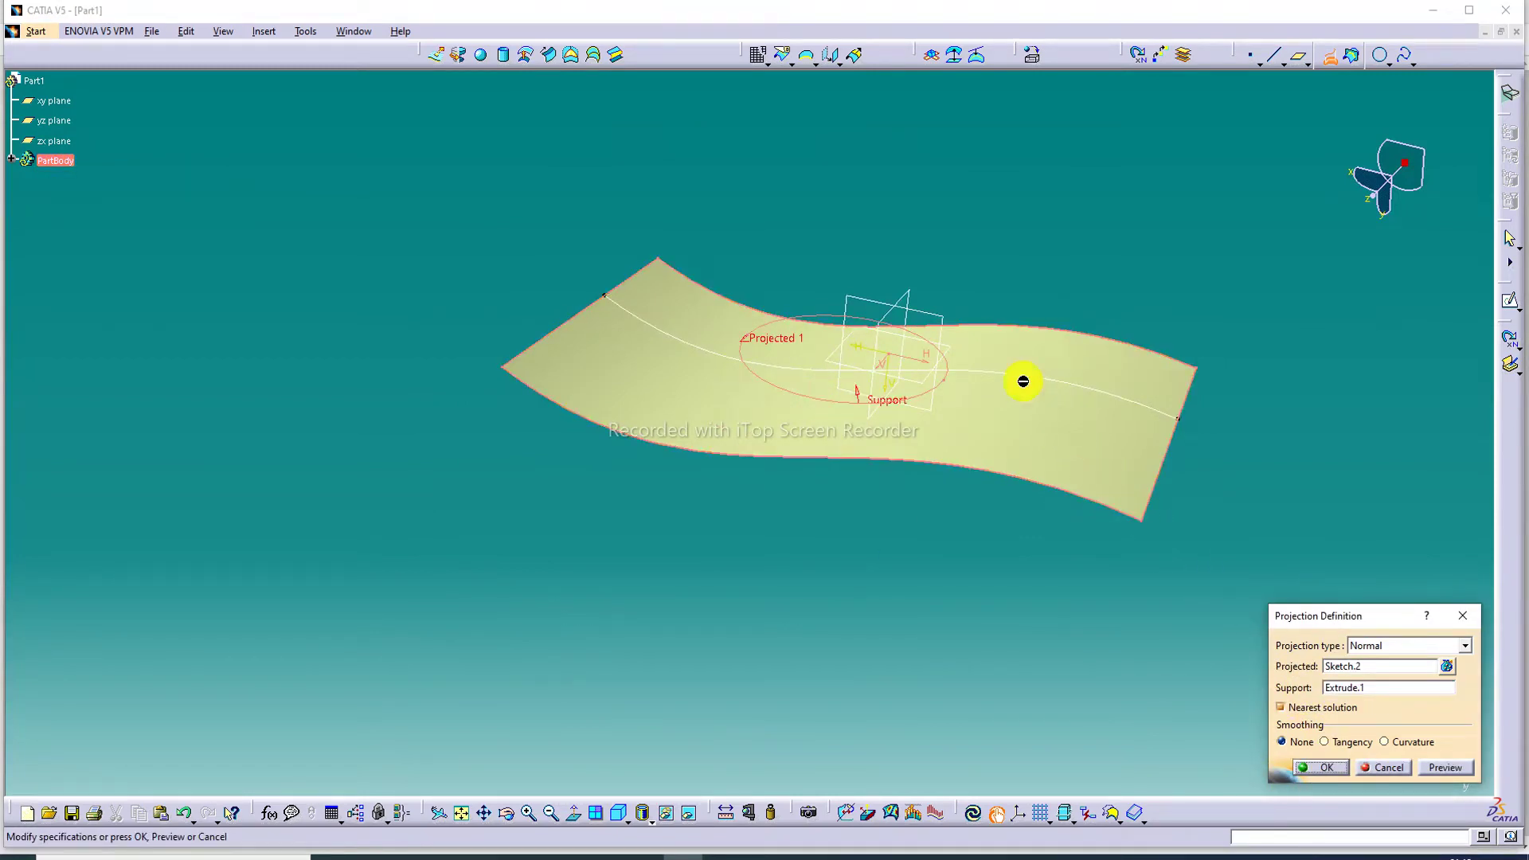
{"action": "left_click", "coordinate": [1342, 775]}
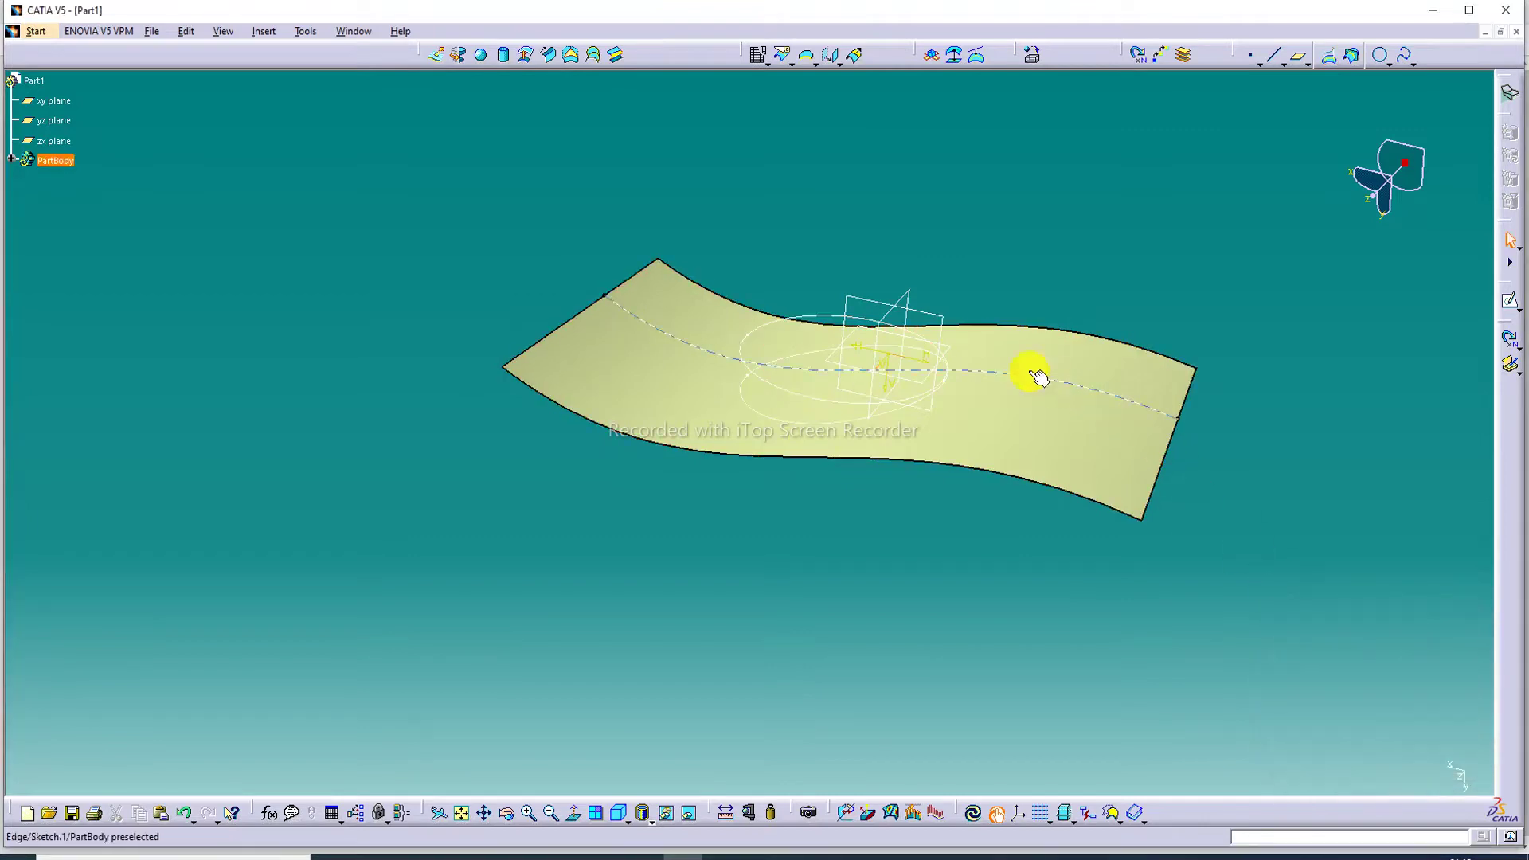
Split the extruded spline surface using the projected circle as the cutting element, removing the area inside the circle
{"action": "middle_click_drag", "start_coordinate": [961, 374], "coordinate": [1010, 331]}
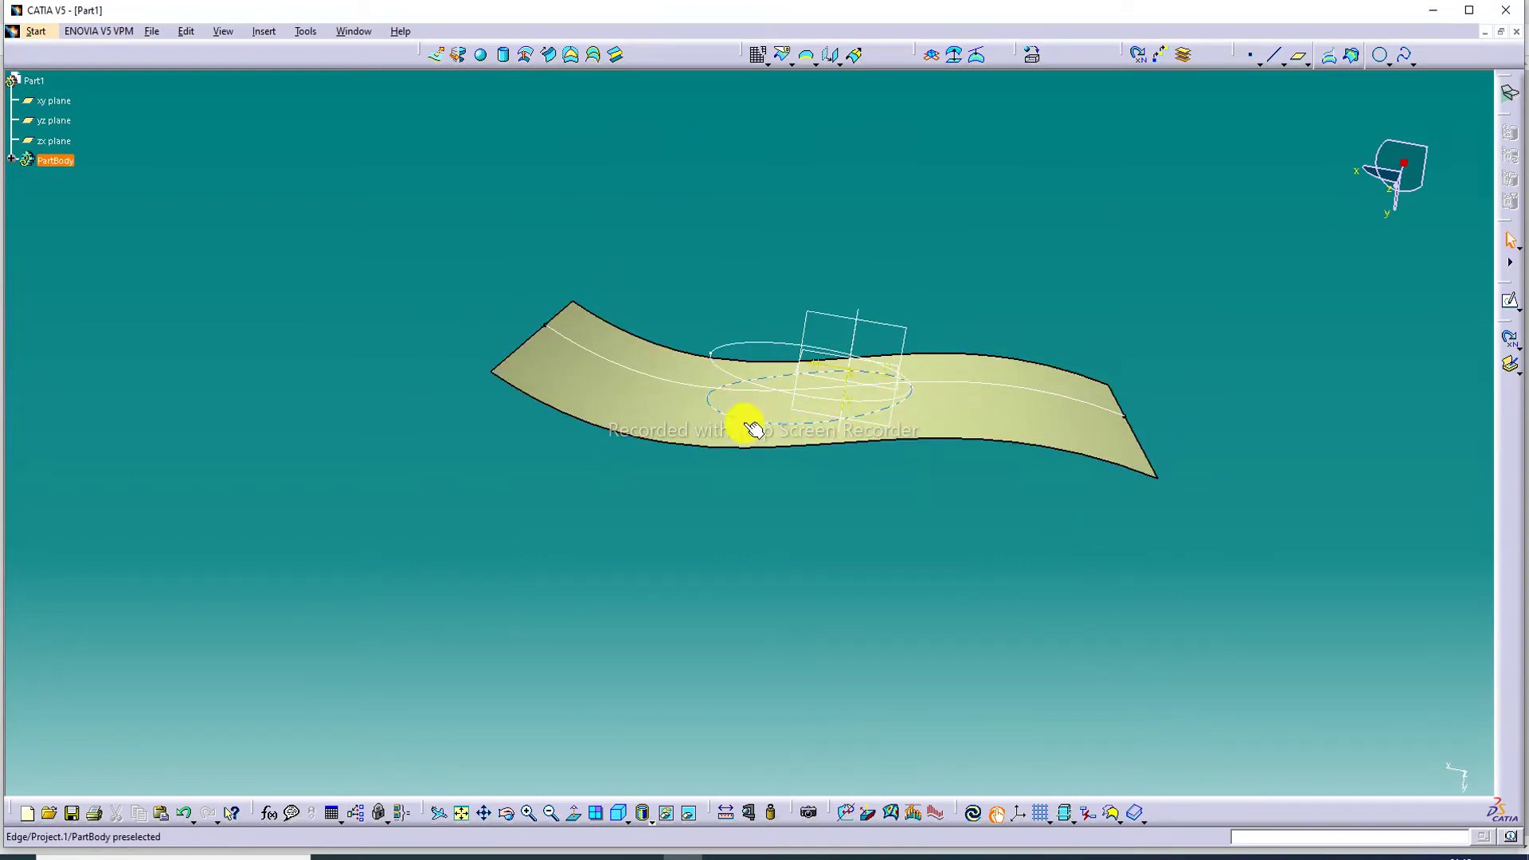
{"action": "middle_click_drag", "start_coordinate": [753, 430], "coordinate": [795, 369]}
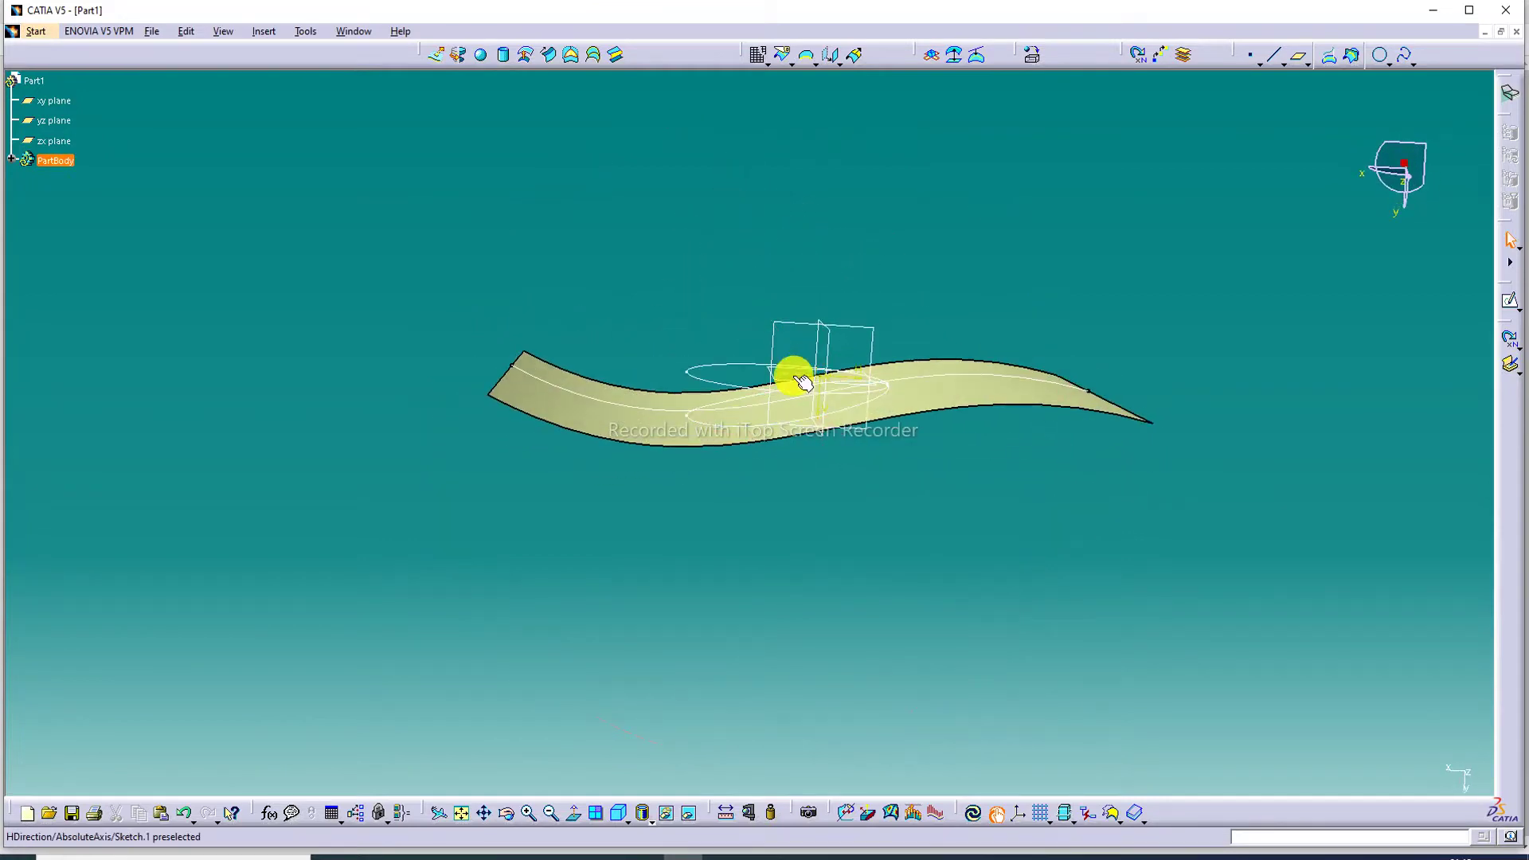
{"action": "middle_click_drag", "start_coordinate": [925, 351], "coordinate": [889, 386]}
{"action": "middle_click_drag", "start_coordinate": [729, 386], "coordinate": [724, 502]}
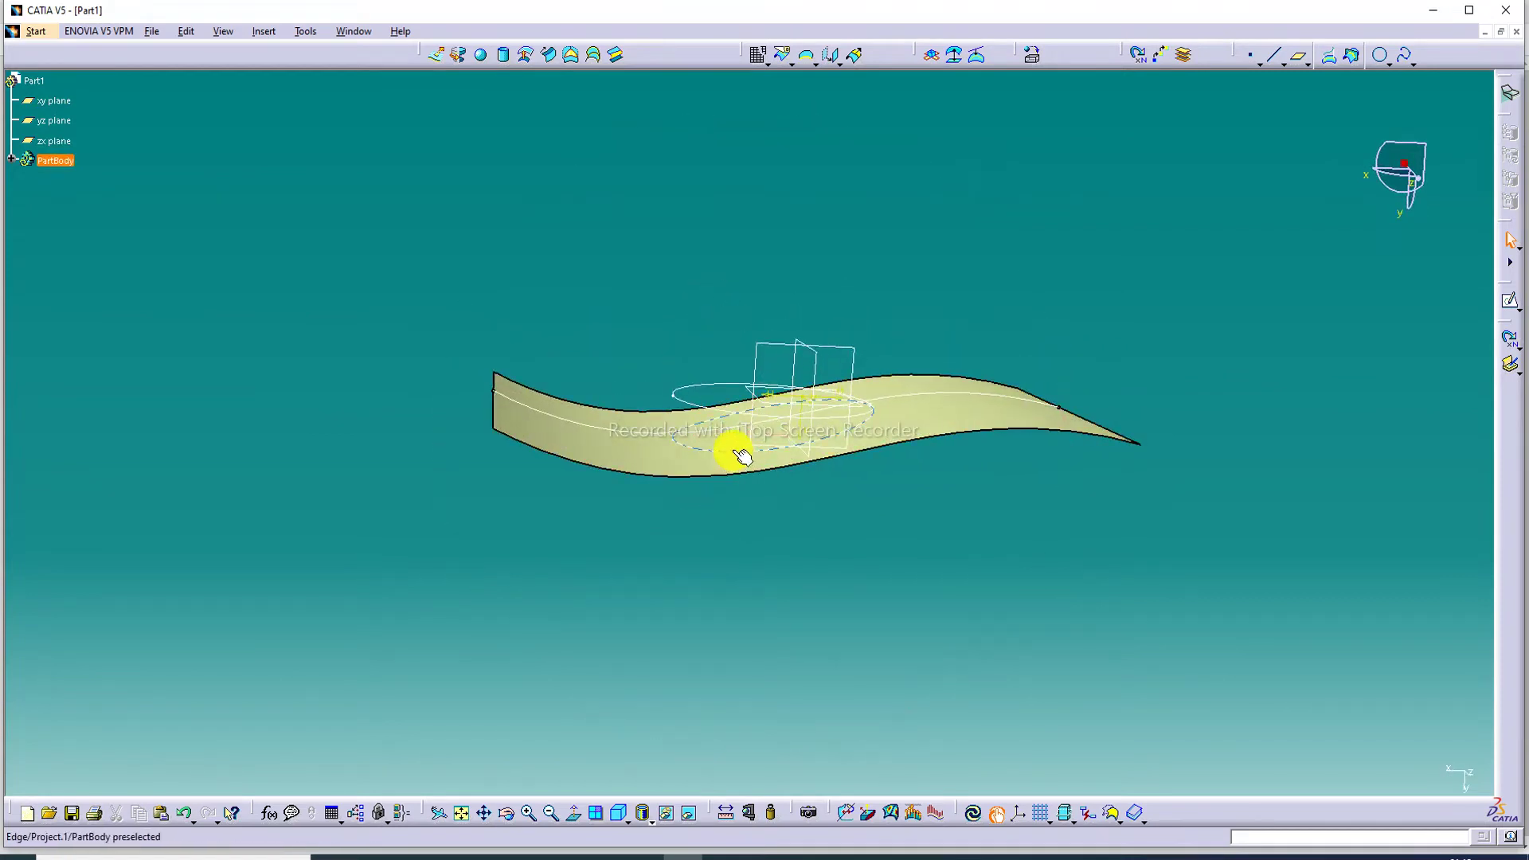
{"action": "left_click", "coordinate": [13, 160]}
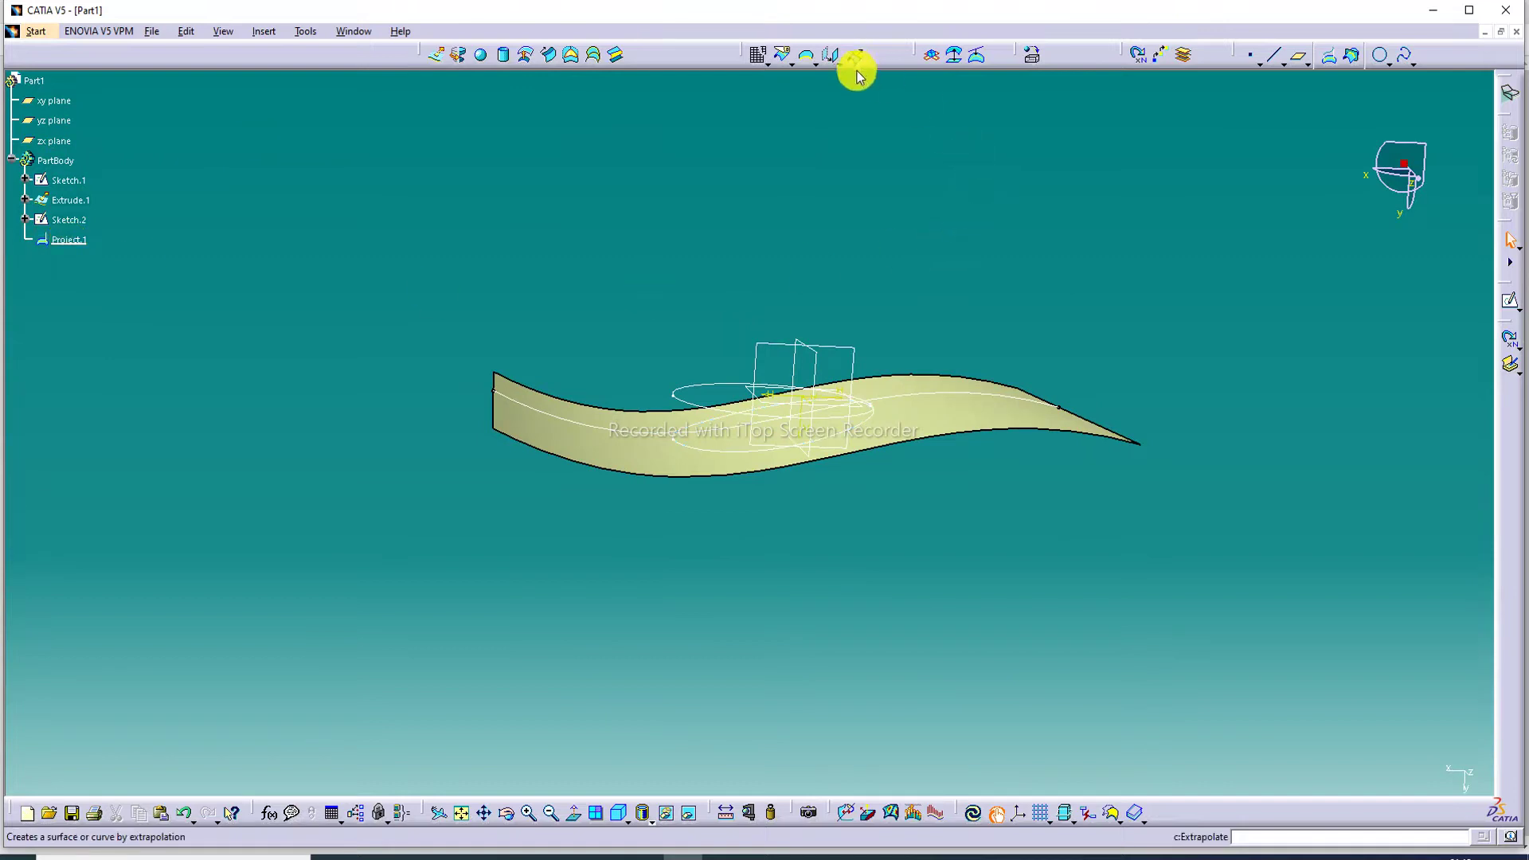
{"action": "left_click", "coordinate": [793, 66]}
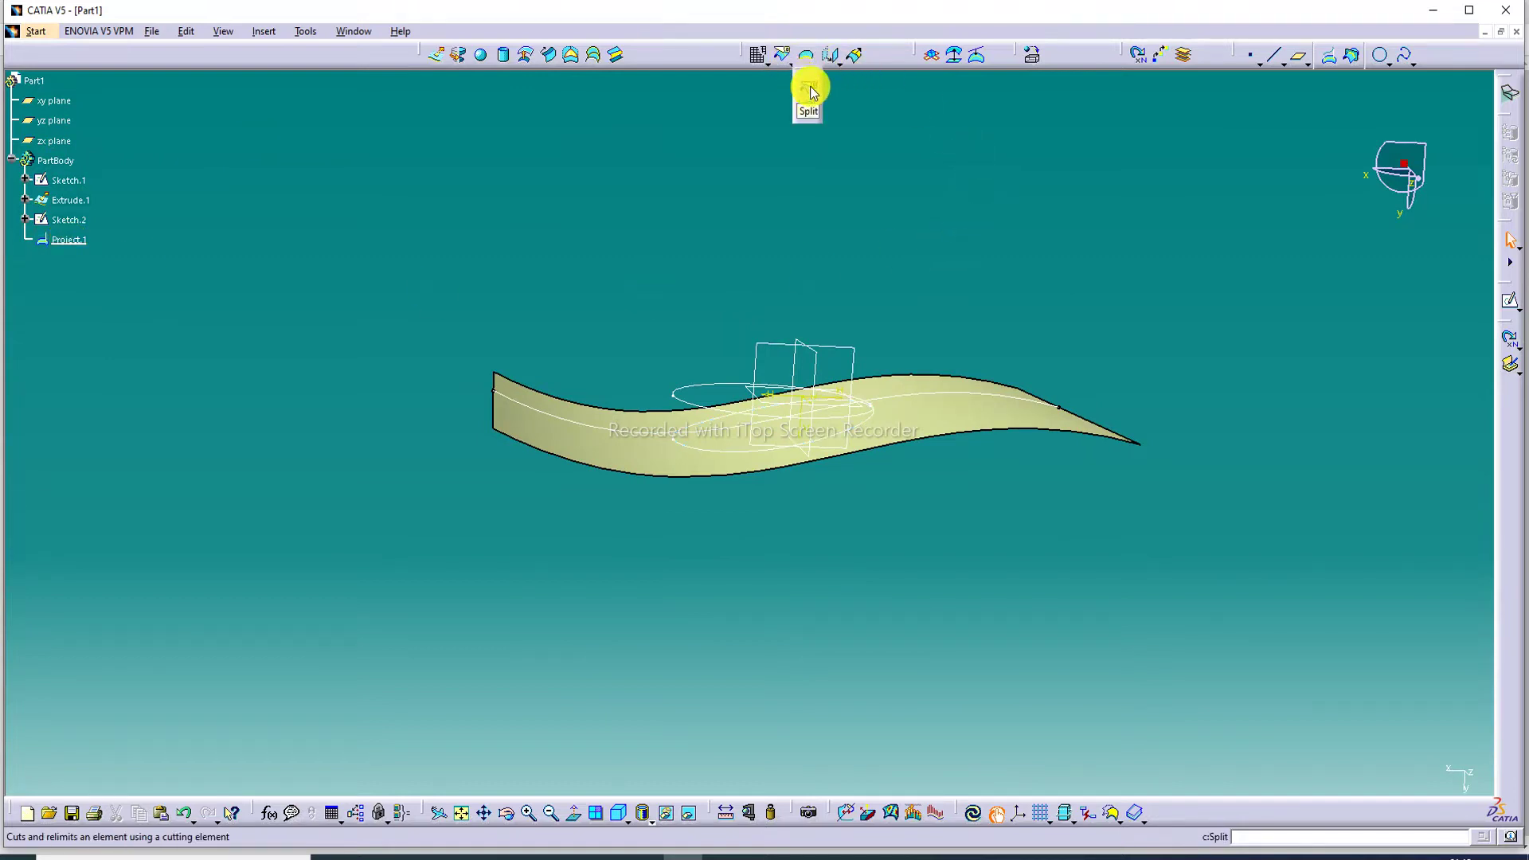
{"action": "left_click", "coordinate": [810, 86]}
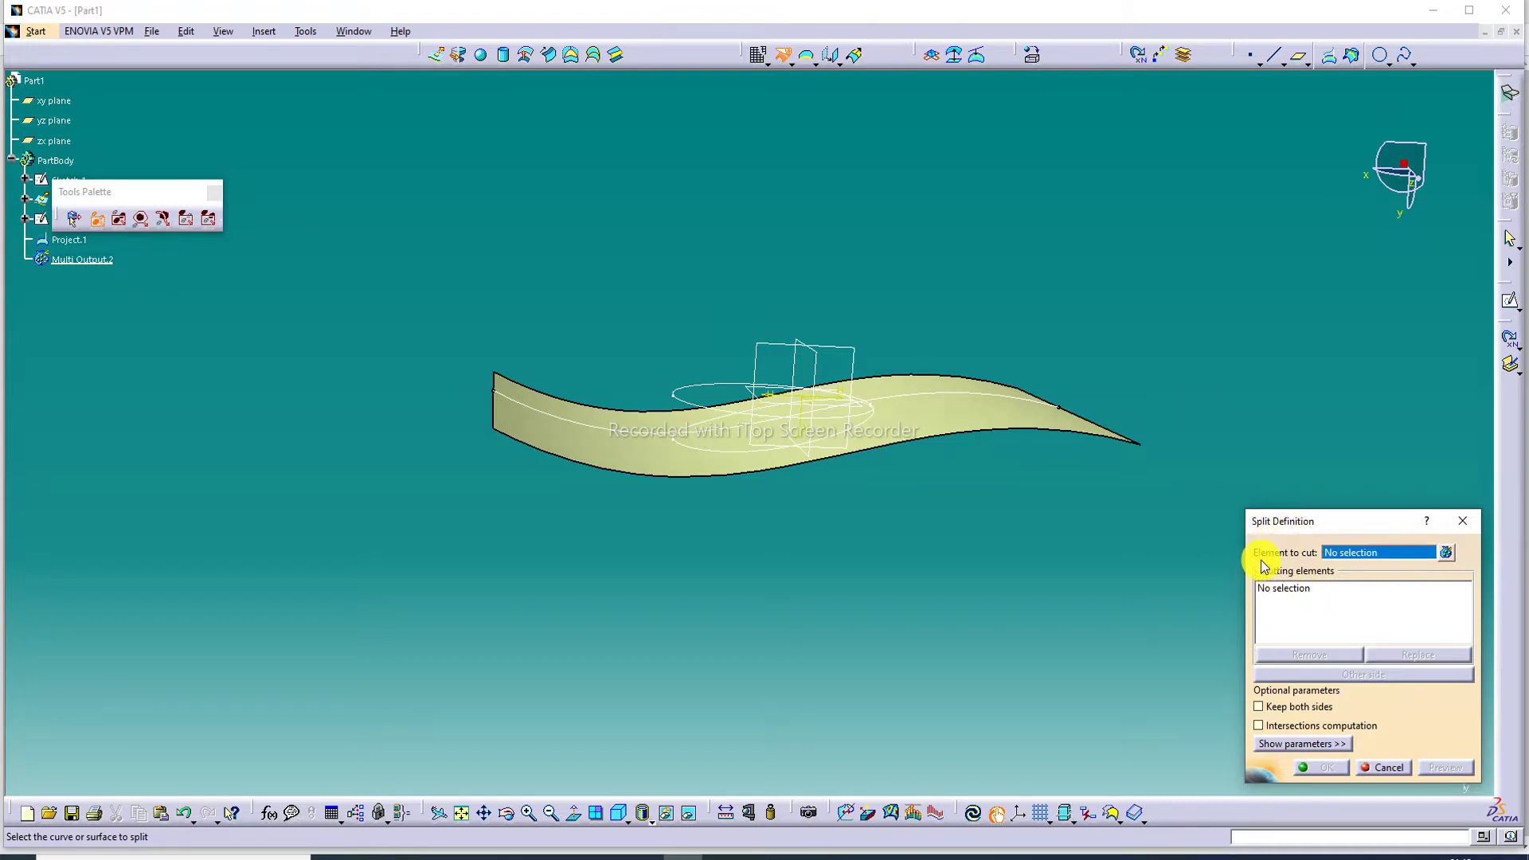
{"action": "left_click", "coordinate": [952, 408]}
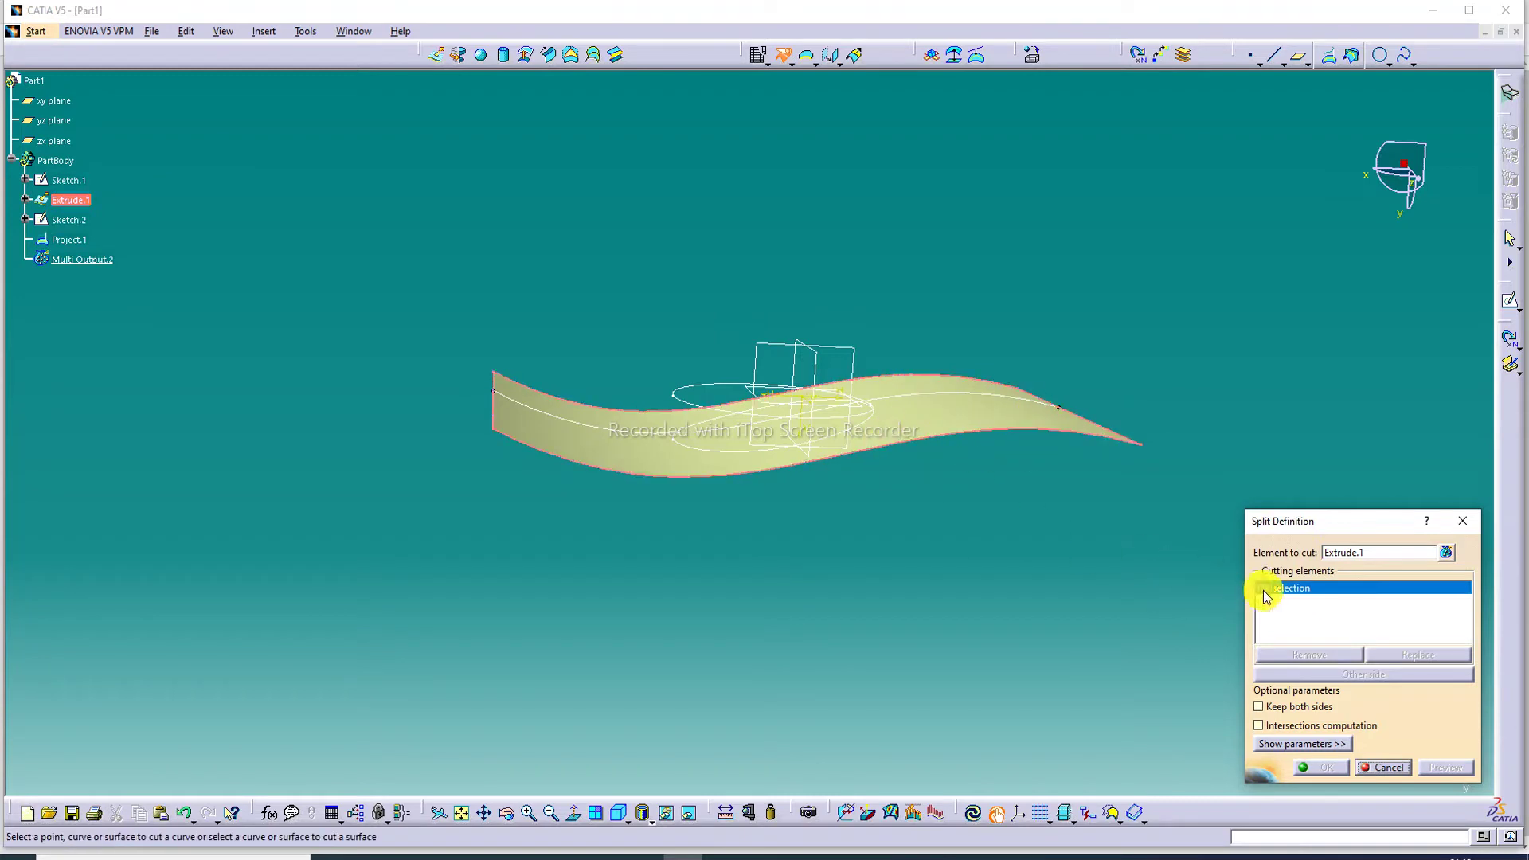
{"action": "left_click", "coordinate": [714, 452]}
{"action": "middle_click_drag", "start_coordinate": [990, 314], "coordinate": [940, 449]}
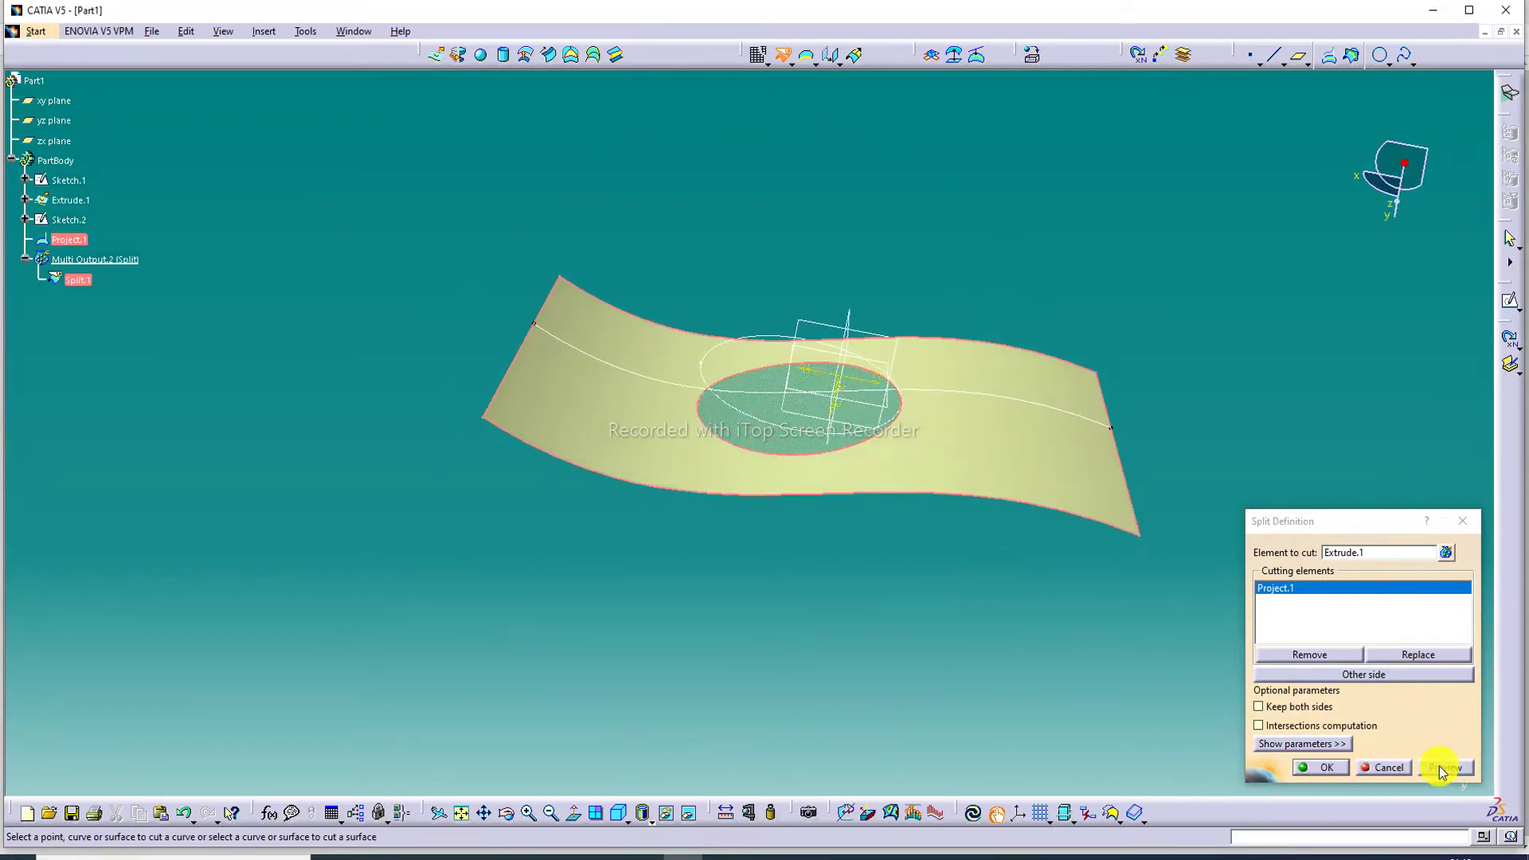
{"action": "left_click", "coordinate": [1323, 767]}
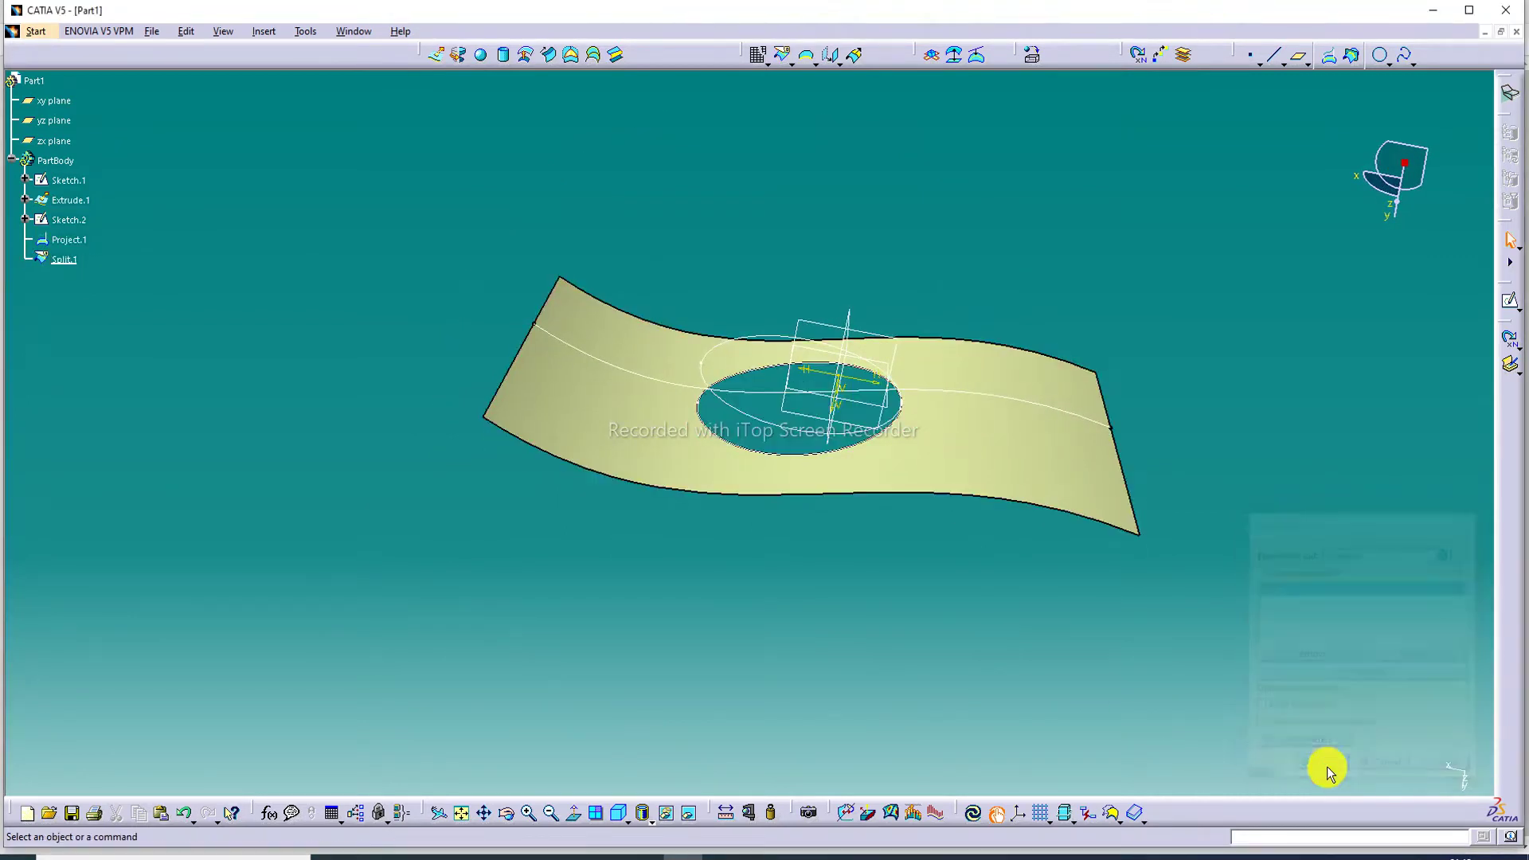
Undo the split and the circle projection, going back to the extruded surface with the circle sketch
{"action": "middle_click_drag", "start_coordinate": [1054, 241], "coordinate": [1001, 349]}
{"action": "mouse_move", "coordinate": [642, 380]}
{"action": "middle_mouse_down"}
{"action": "mouse_move", "coordinate": [581, 407]}
{"action": "mouse_move", "coordinate": [627, 385]}
{"action": "middle_mouse_up"}
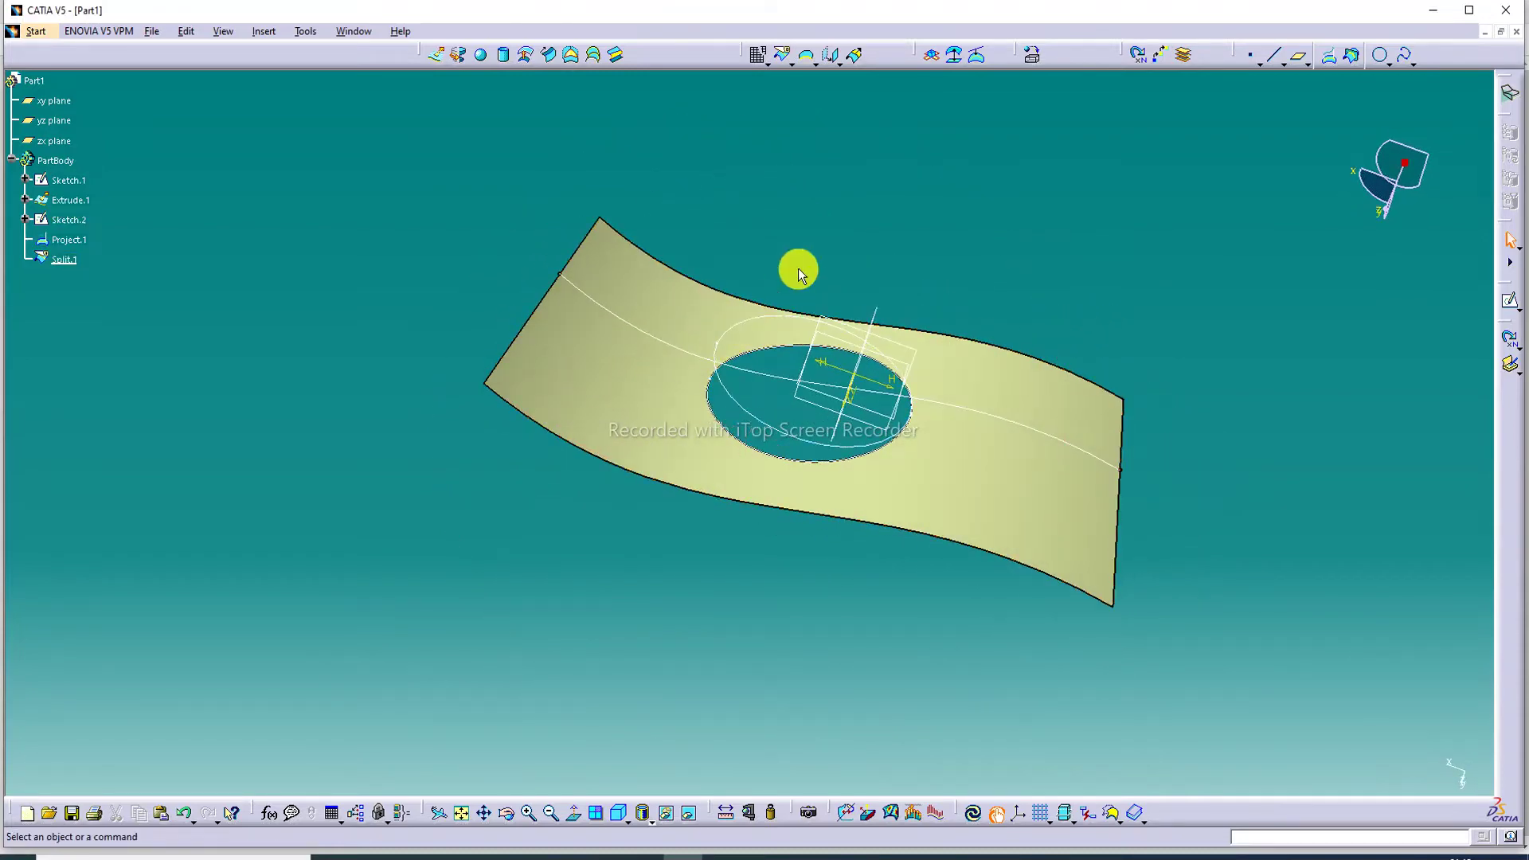
{"action": "middle_click_drag", "start_coordinate": [796, 268], "coordinate": [911, 265]}
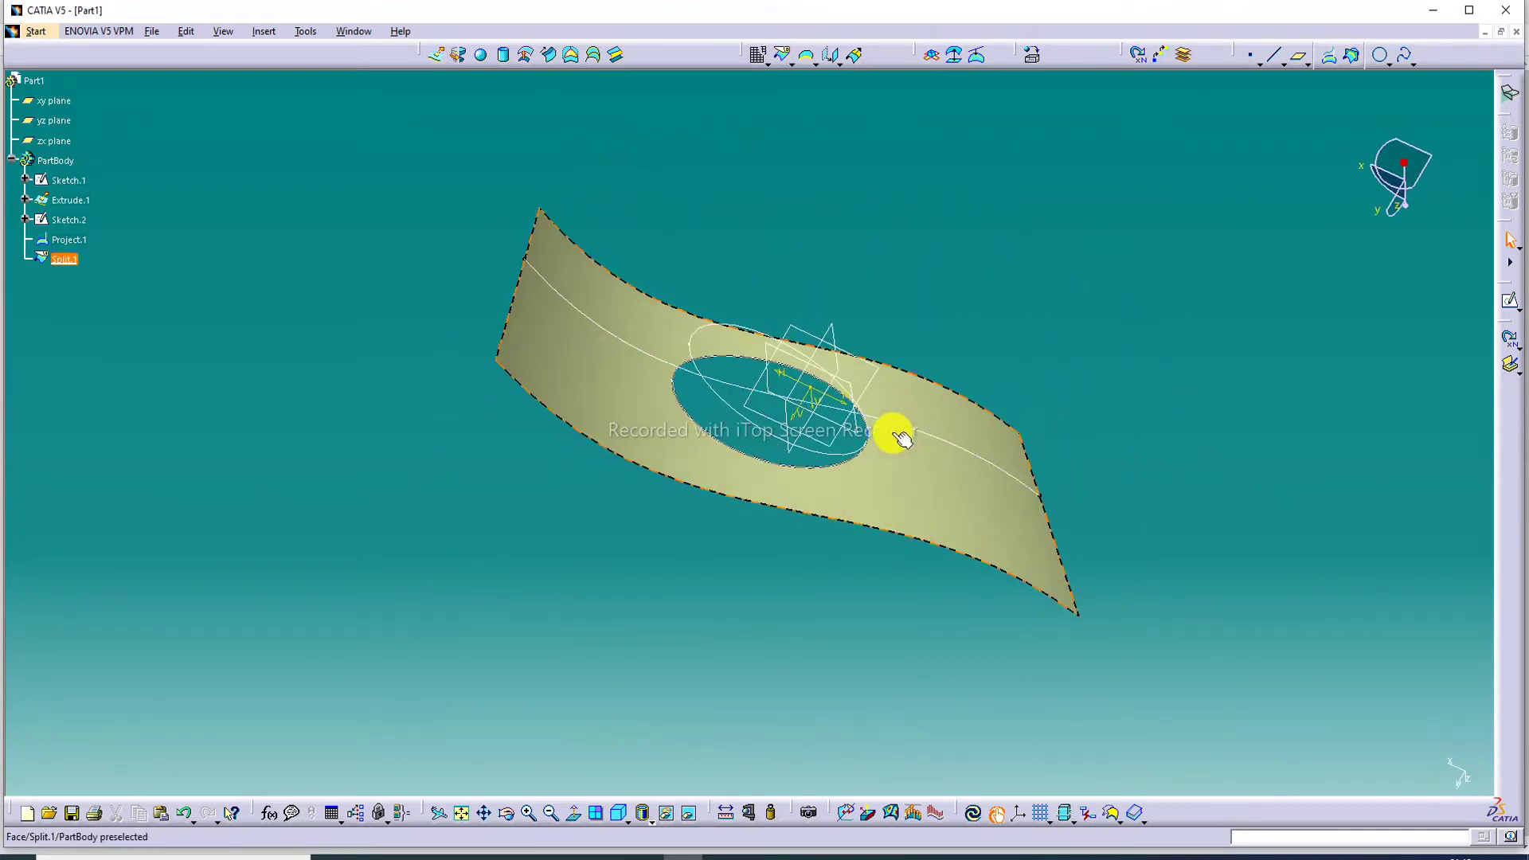
{"action": "middle_click_drag", "start_coordinate": [905, 457], "coordinate": [686, 423]}
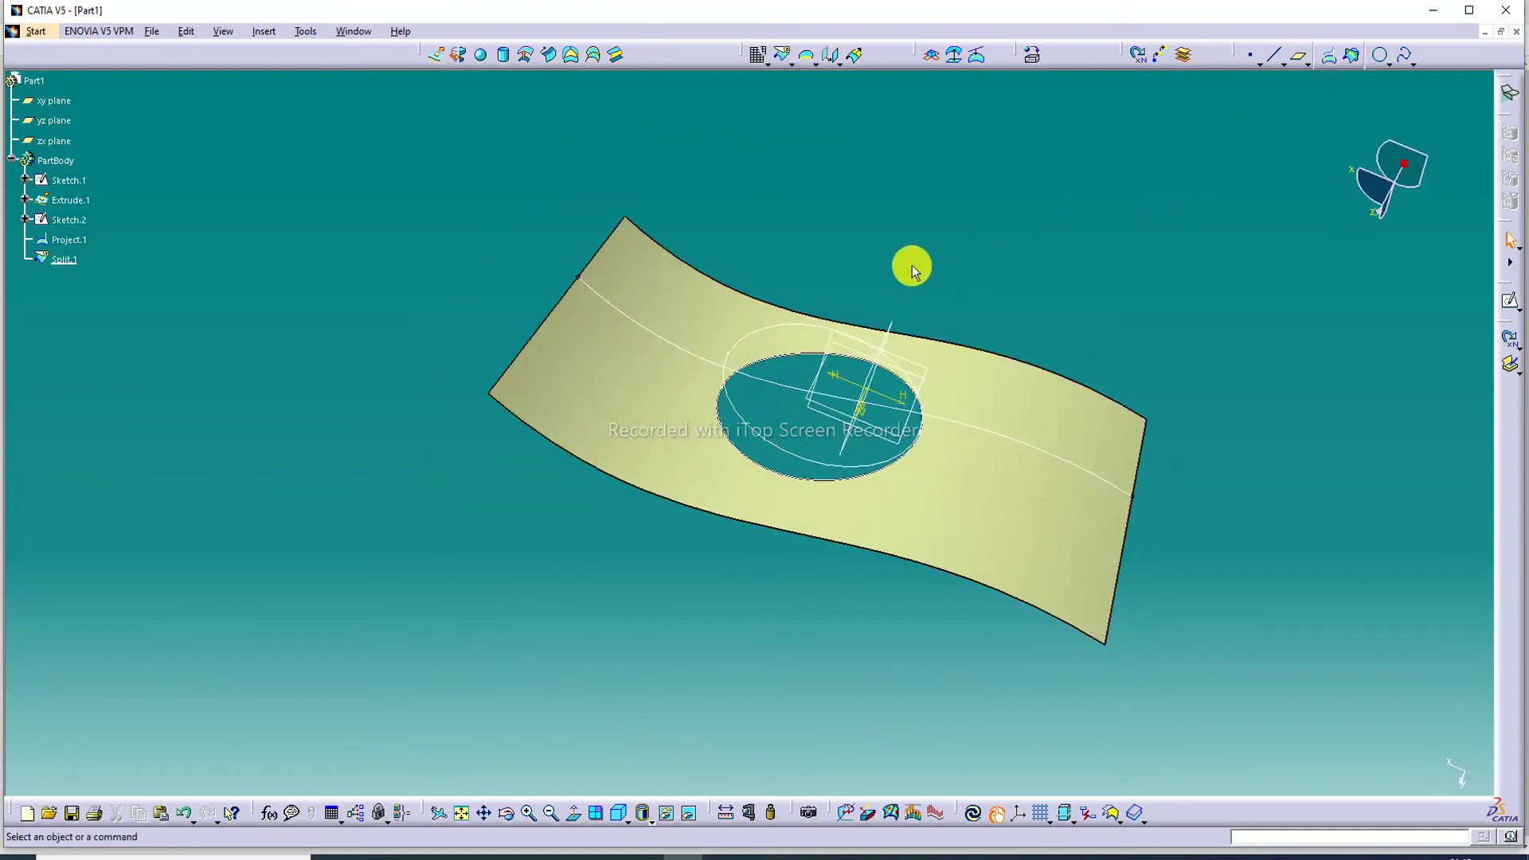
{"action": "left_click", "coordinate": [184, 814]}
{"action": "left_click", "coordinate": [182, 812]}
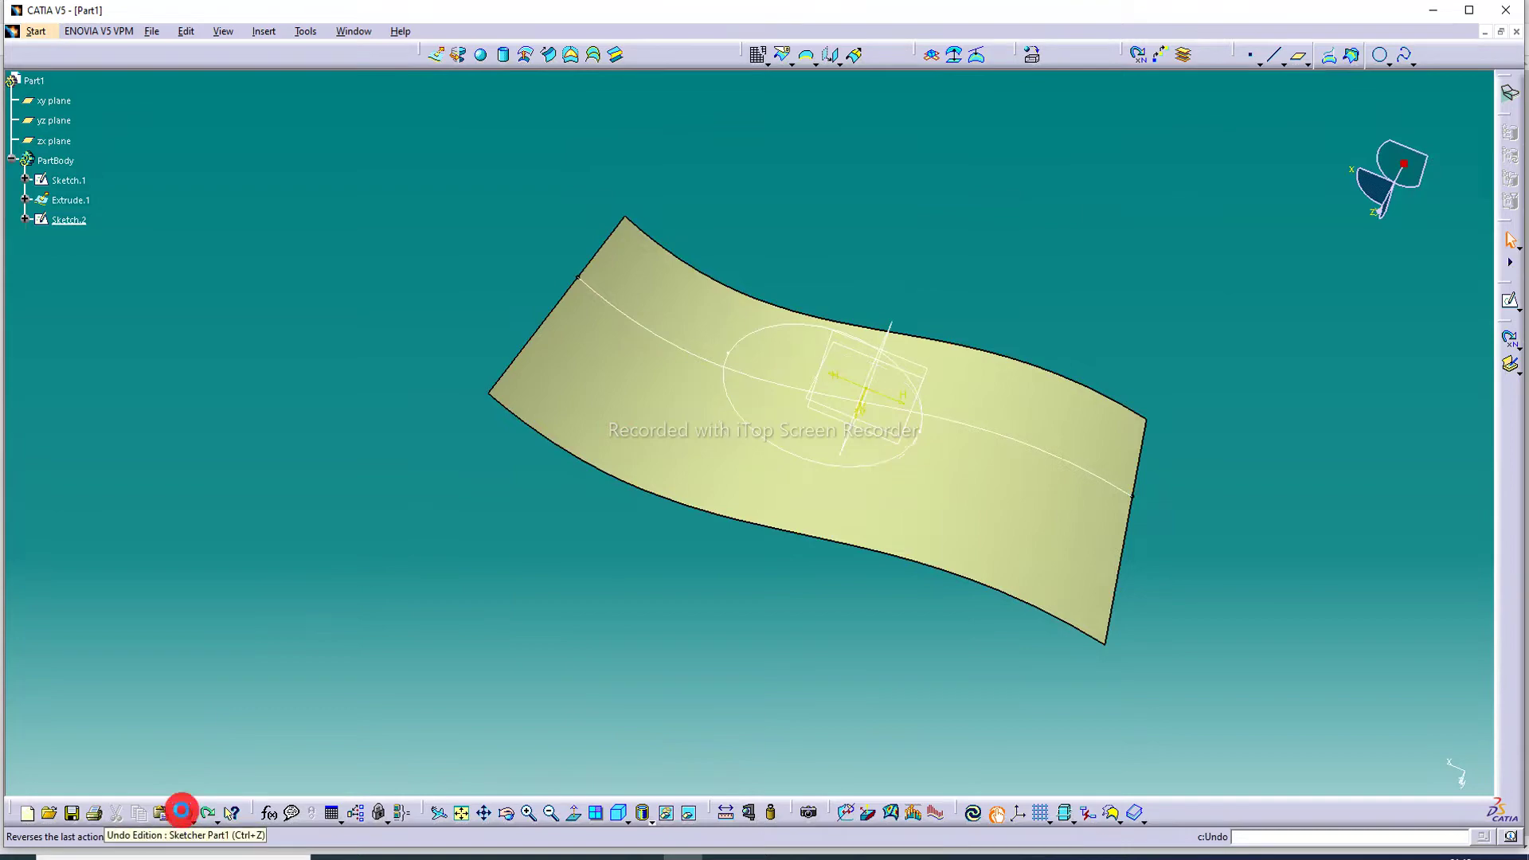
Extrude the circle sketch into a cylindrical surface along the sketch normal, with Limit 1 at 88 mm and Limit 2 at 64 mm
{"action": "middle_click_drag", "start_coordinate": [776, 406], "coordinate": [883, 309]}
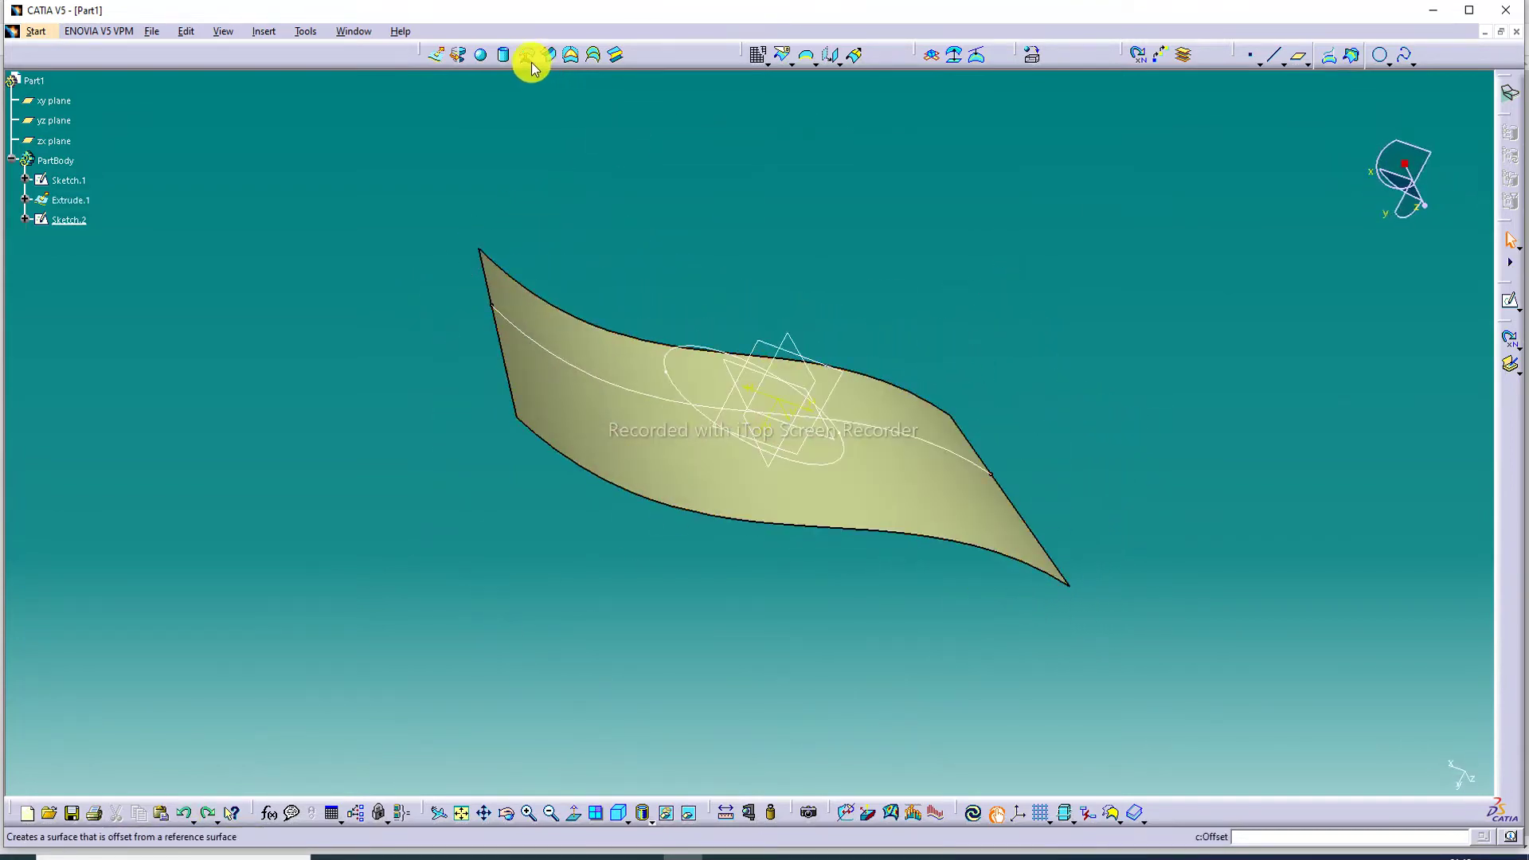
{"action": "left_click", "coordinate": [437, 55]}
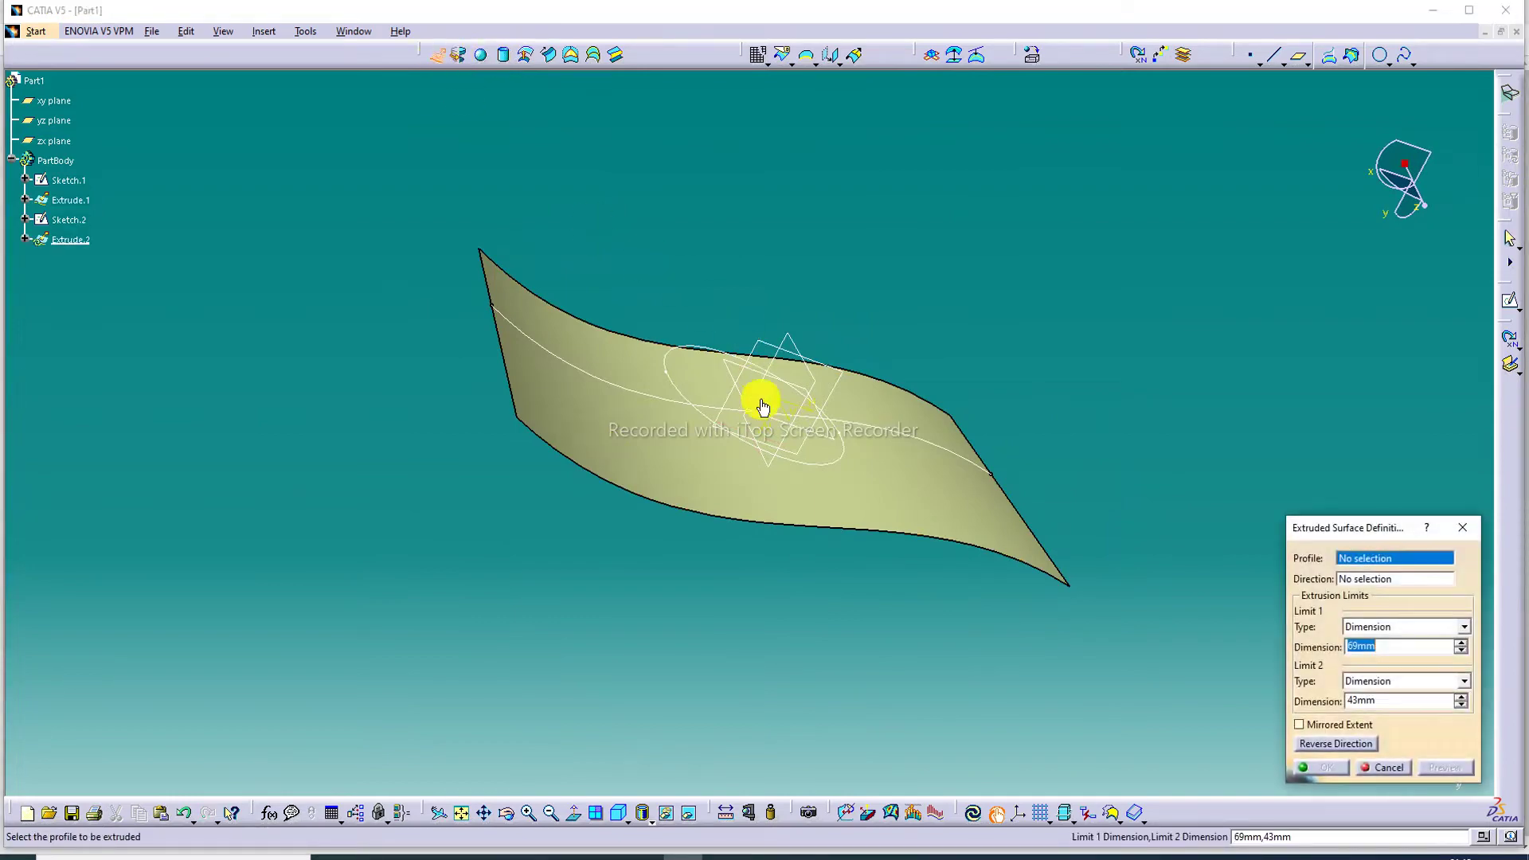
{"action": "left_click", "coordinate": [700, 413]}
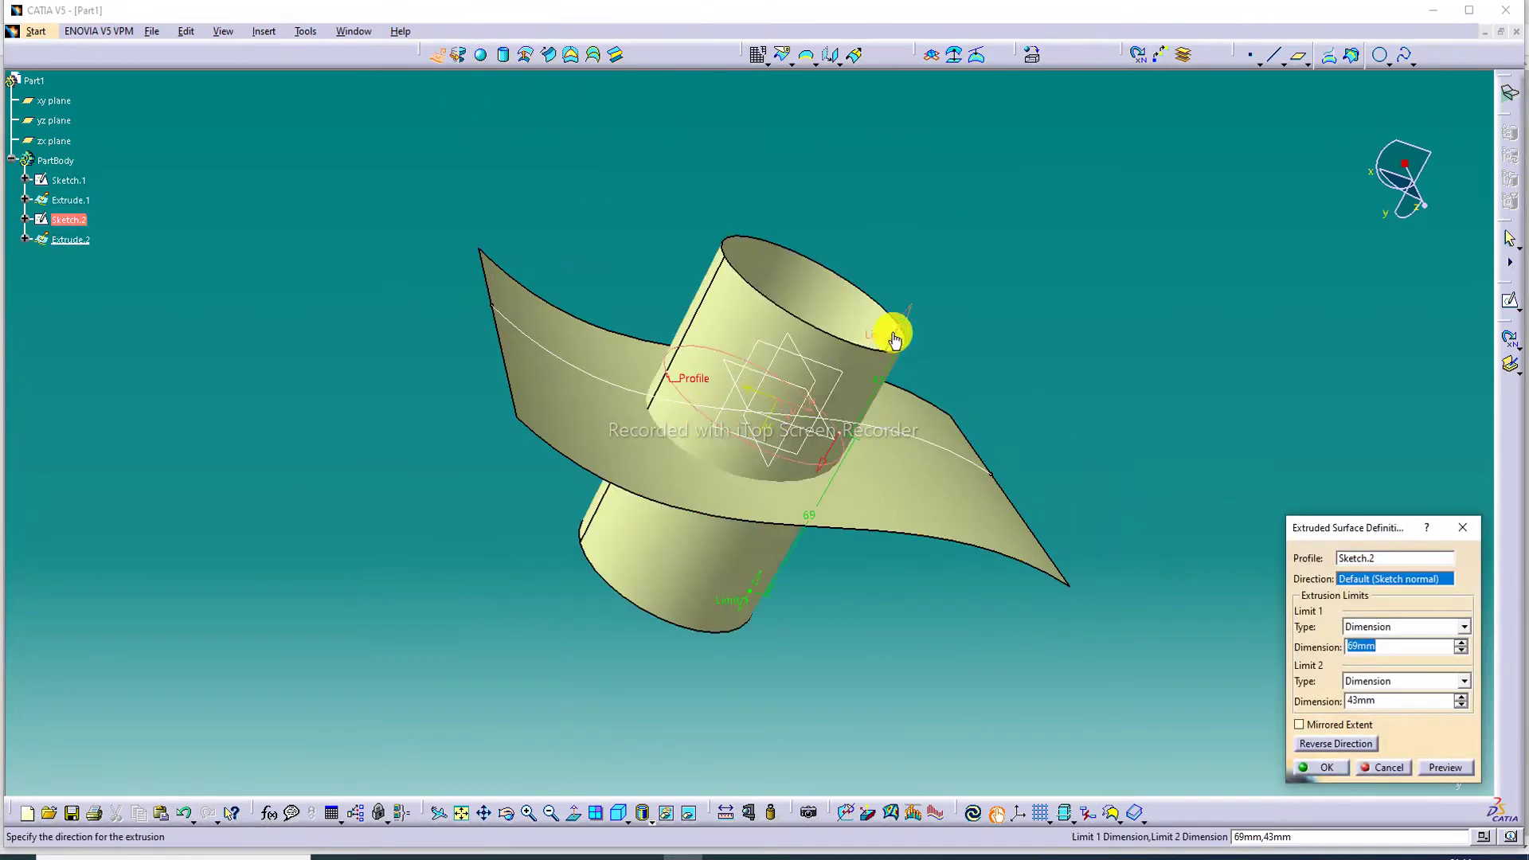
{"action": "middle_click_drag", "start_coordinate": [881, 307], "coordinate": [669, 470]}
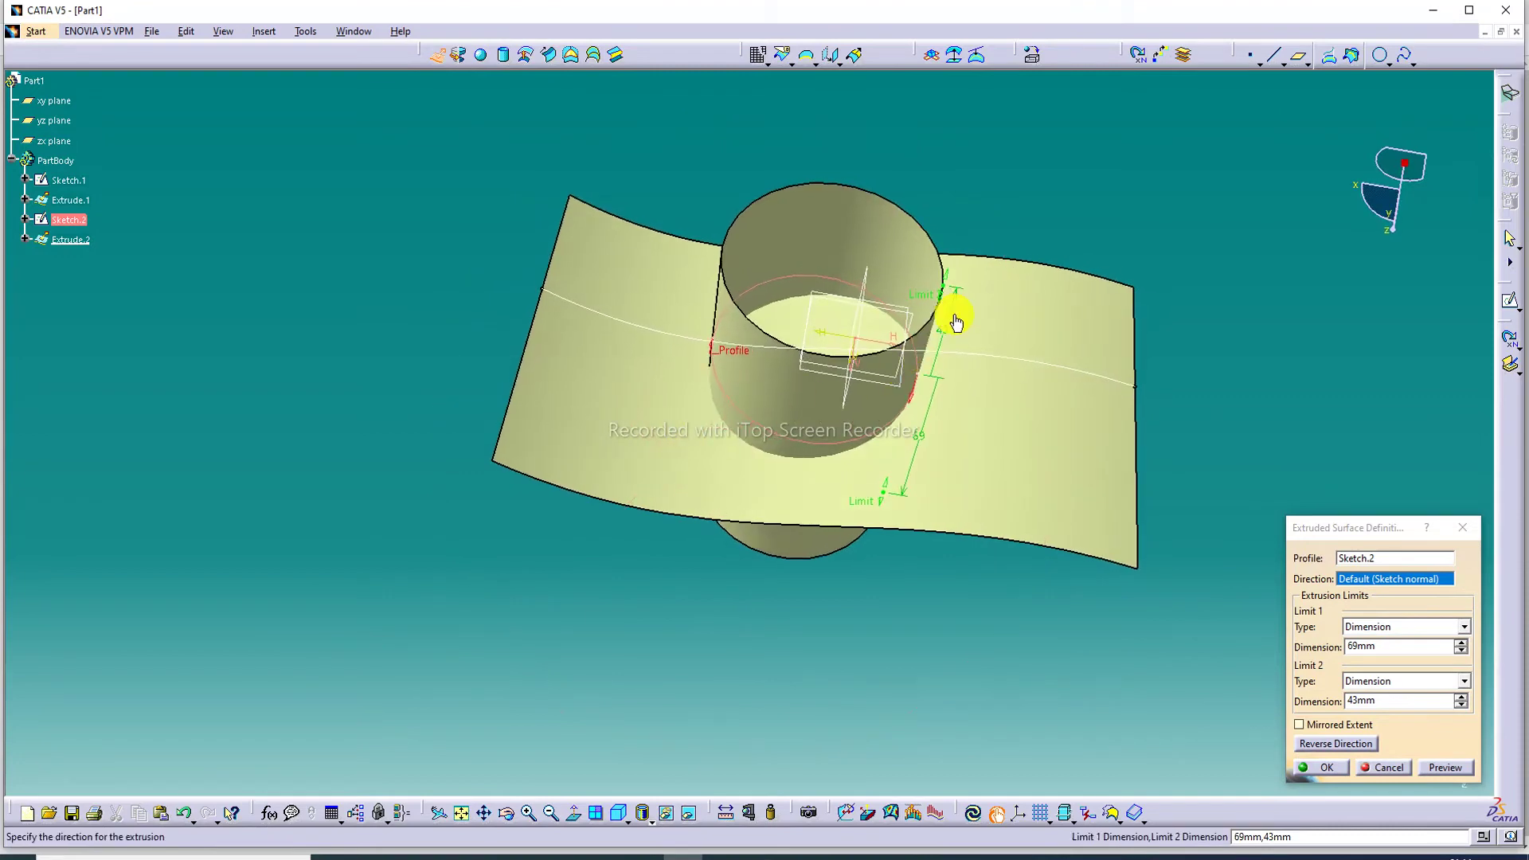
{"action": "middle_click_drag", "start_coordinate": [1000, 239], "coordinate": [1112, 231]}
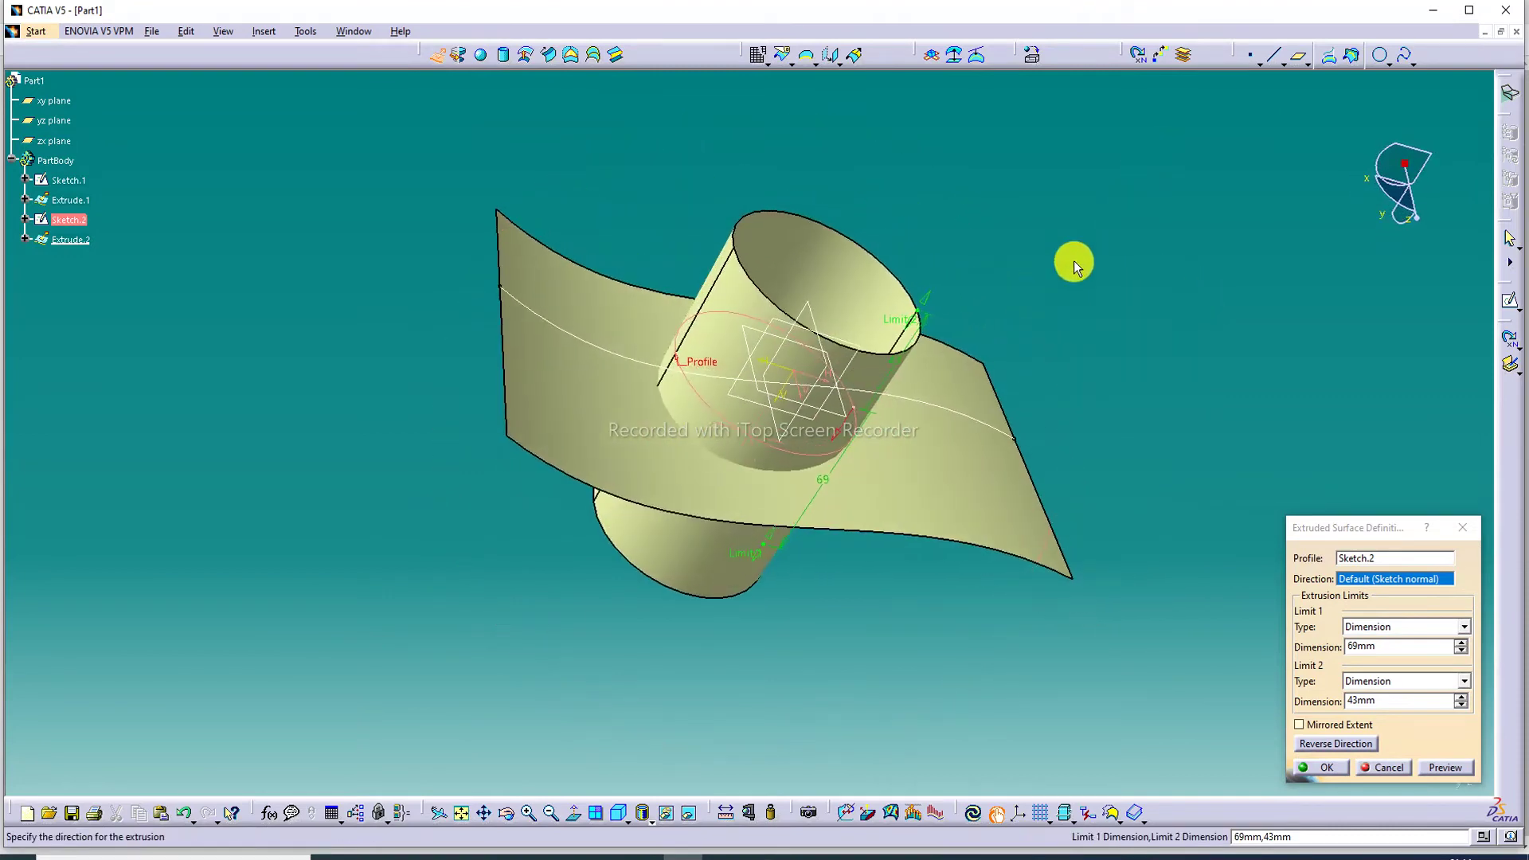
{"action": "left_click_drag", "start_coordinate": [924, 300], "coordinate": [848, 458]}
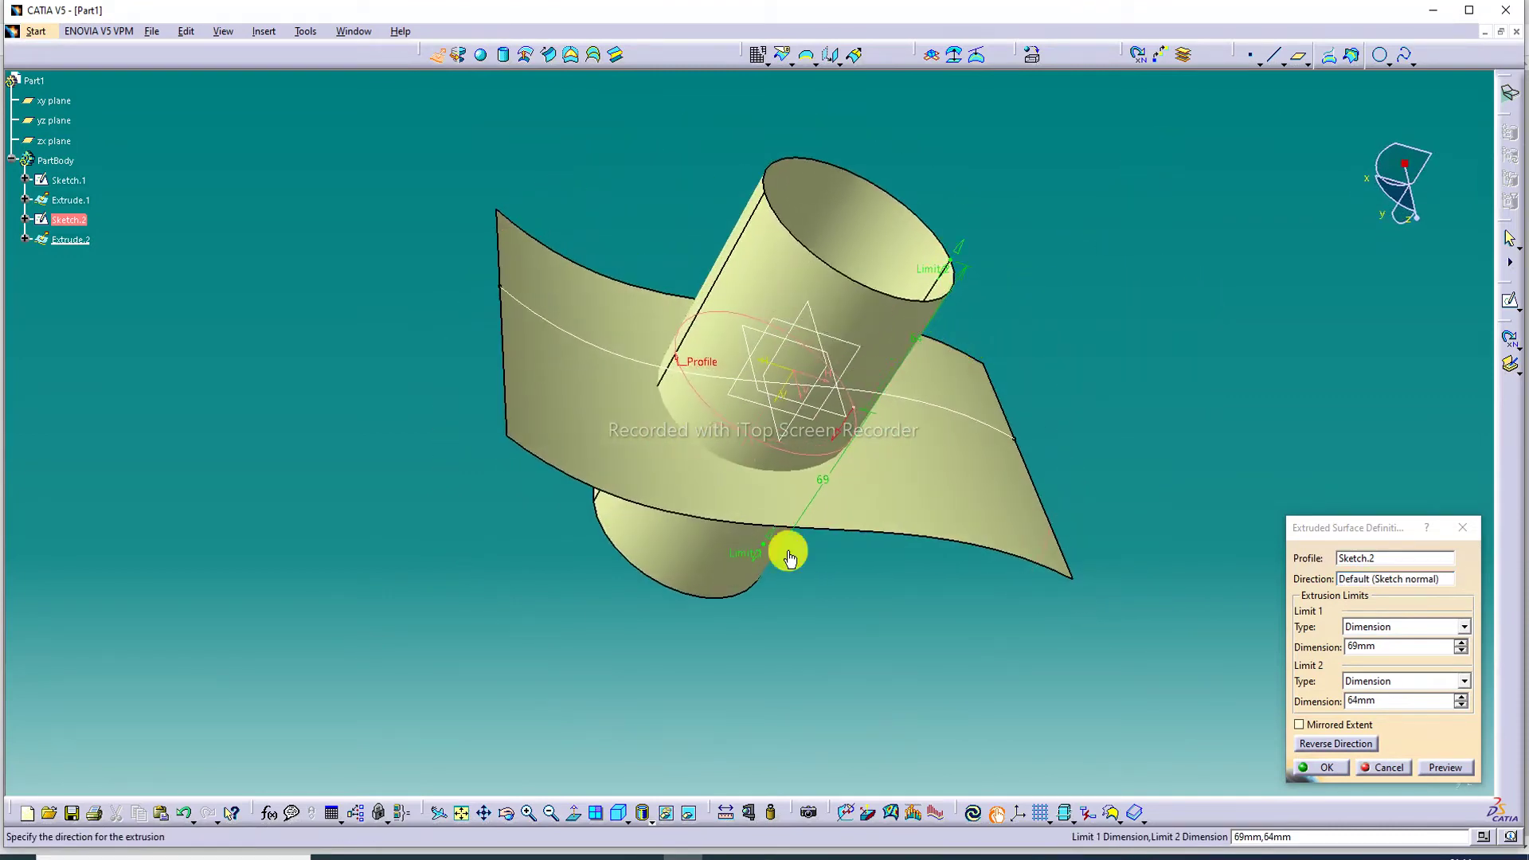
{"action": "left_click_drag", "start_coordinate": [772, 543], "coordinate": [745, 578]}
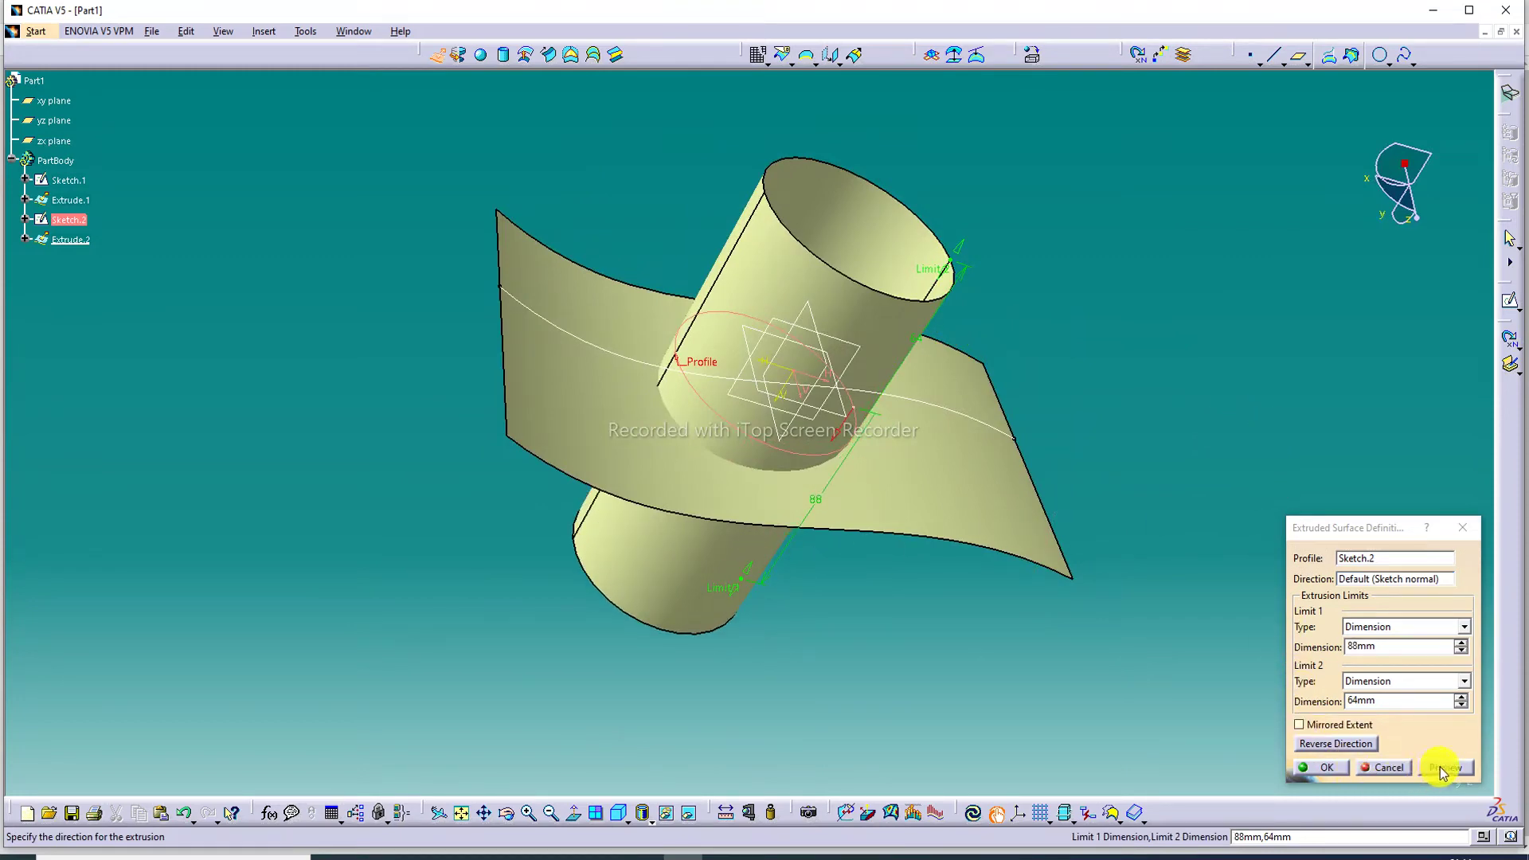
{"action": "left_click", "coordinate": [1324, 767]}
Create an intersection curve with the cylindrical surface as first element and the curved spline surface as second element
{"action": "middle_click_drag", "start_coordinate": [1097, 198], "coordinate": [959, 123]}
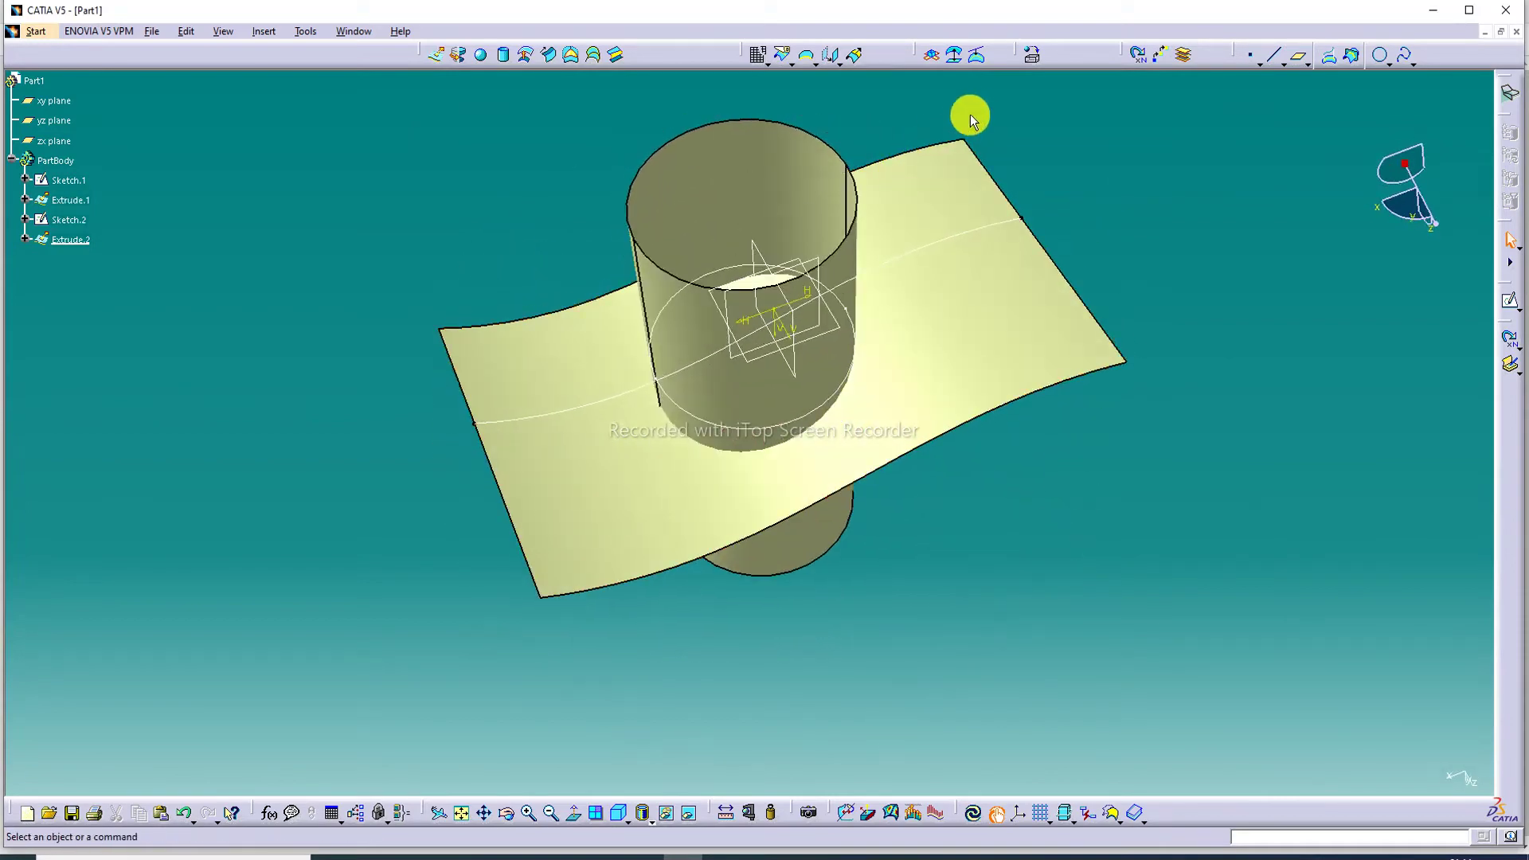
{"action": "middle_click_drag", "start_coordinate": [979, 225], "coordinate": [1123, 120]}
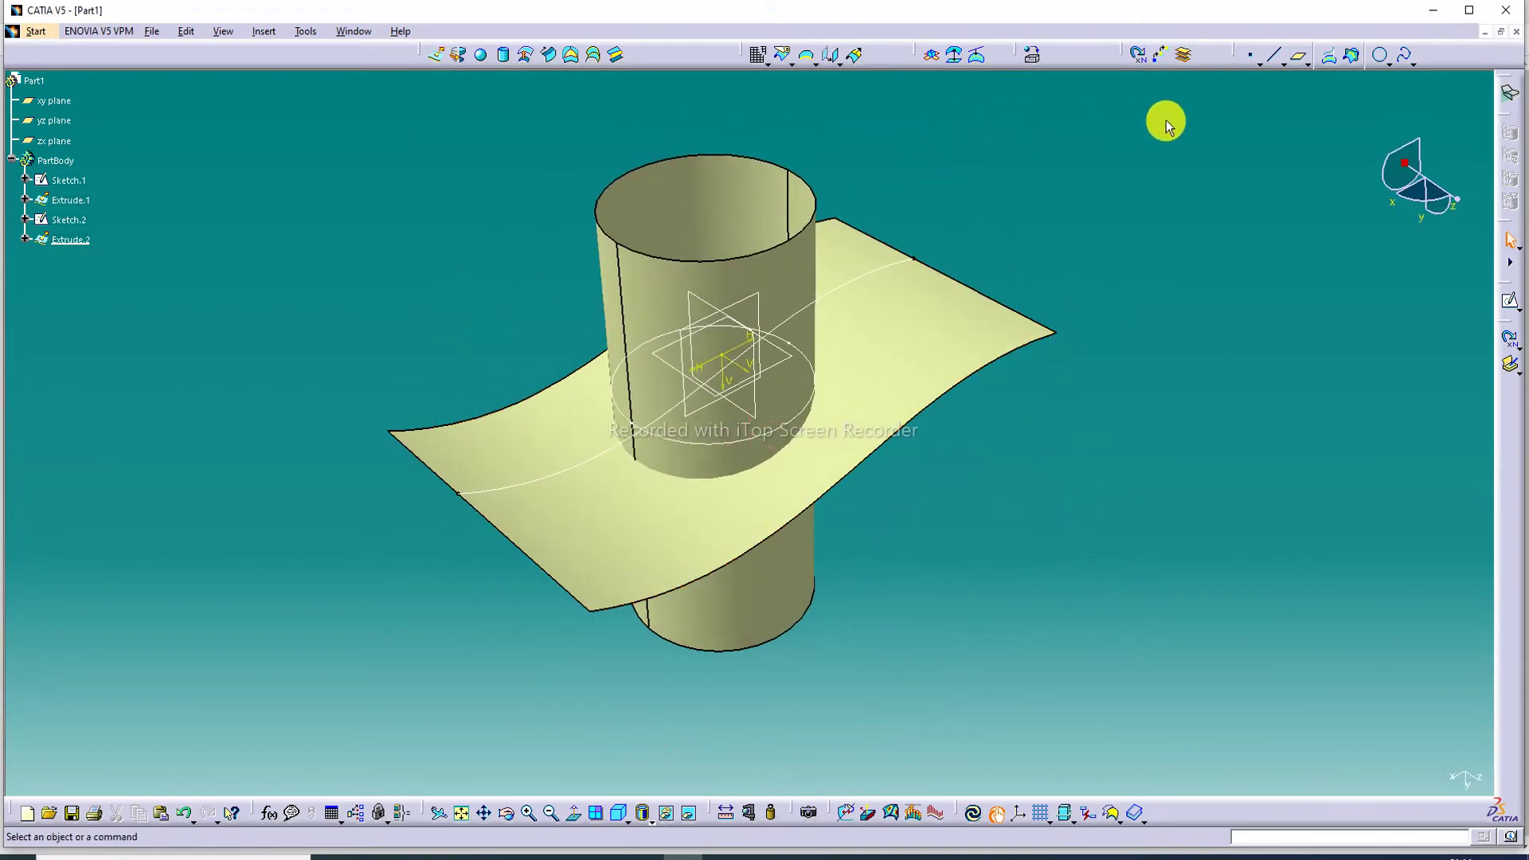
{"action": "left_click", "coordinate": [1351, 57]}
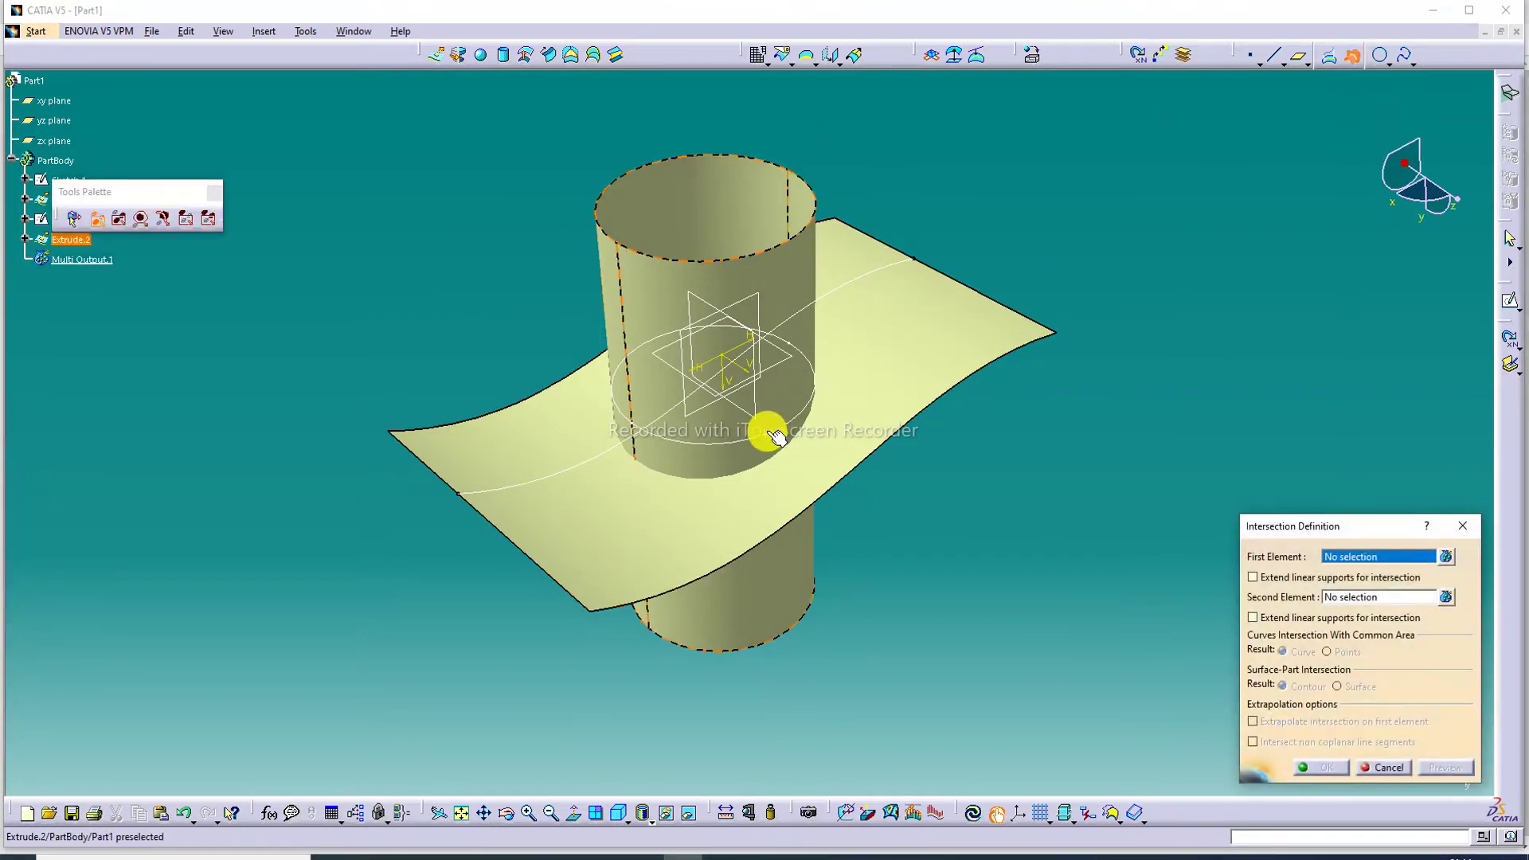
{"action": "mouse_move", "coordinate": [768, 427]}
{"action": "middle_mouse_down"}
{"action": "mouse_move", "coordinate": [778, 273]}
{"action": "mouse_move", "coordinate": [757, 426]}
{"action": "middle_mouse_up"}
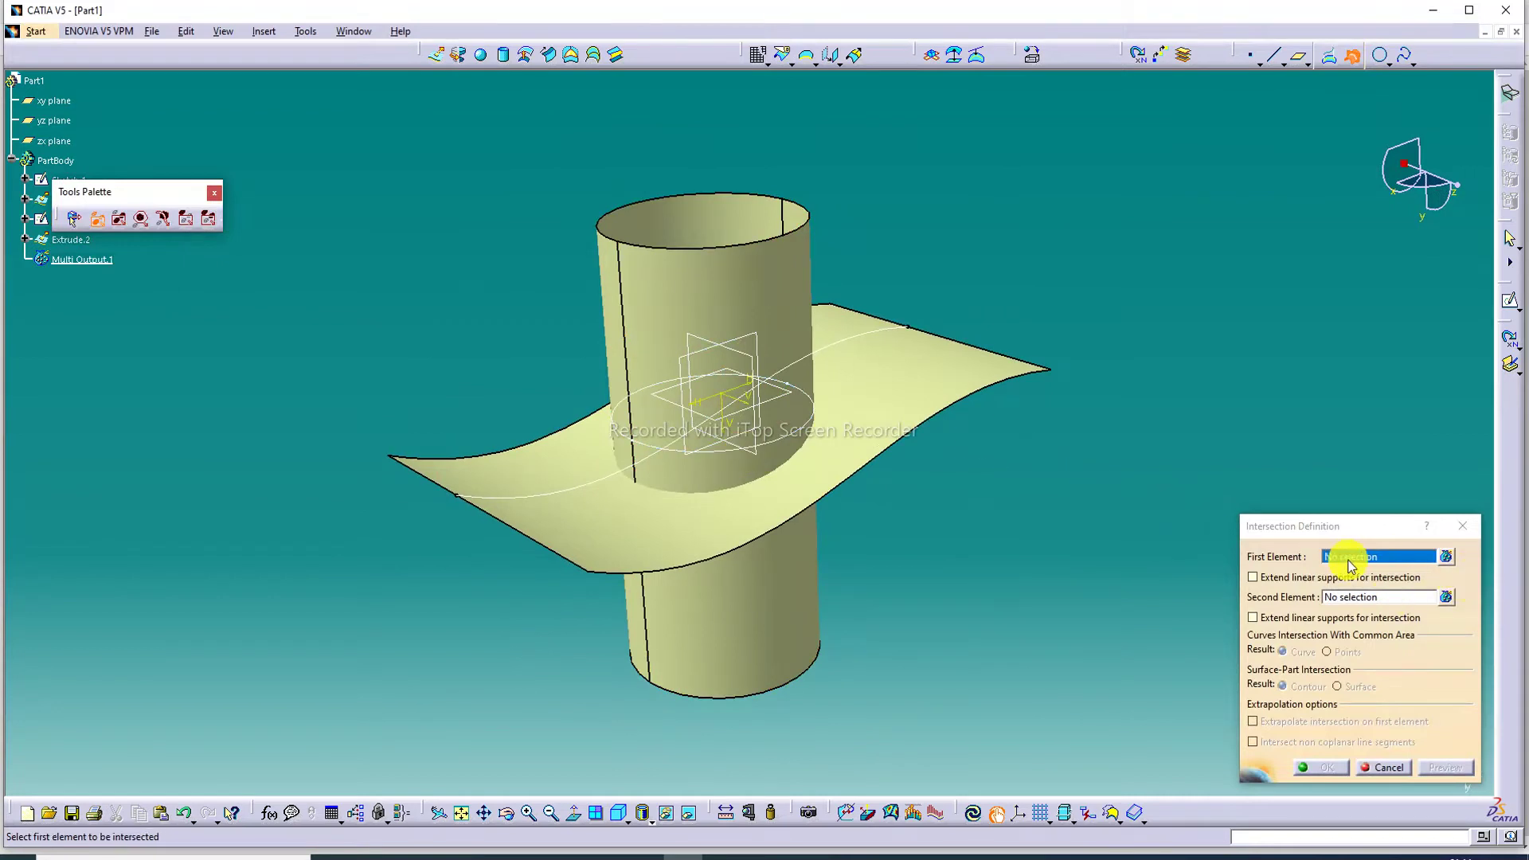
{"action": "left_click", "coordinate": [773, 309]}
{"action": "left_click", "coordinate": [864, 396]}
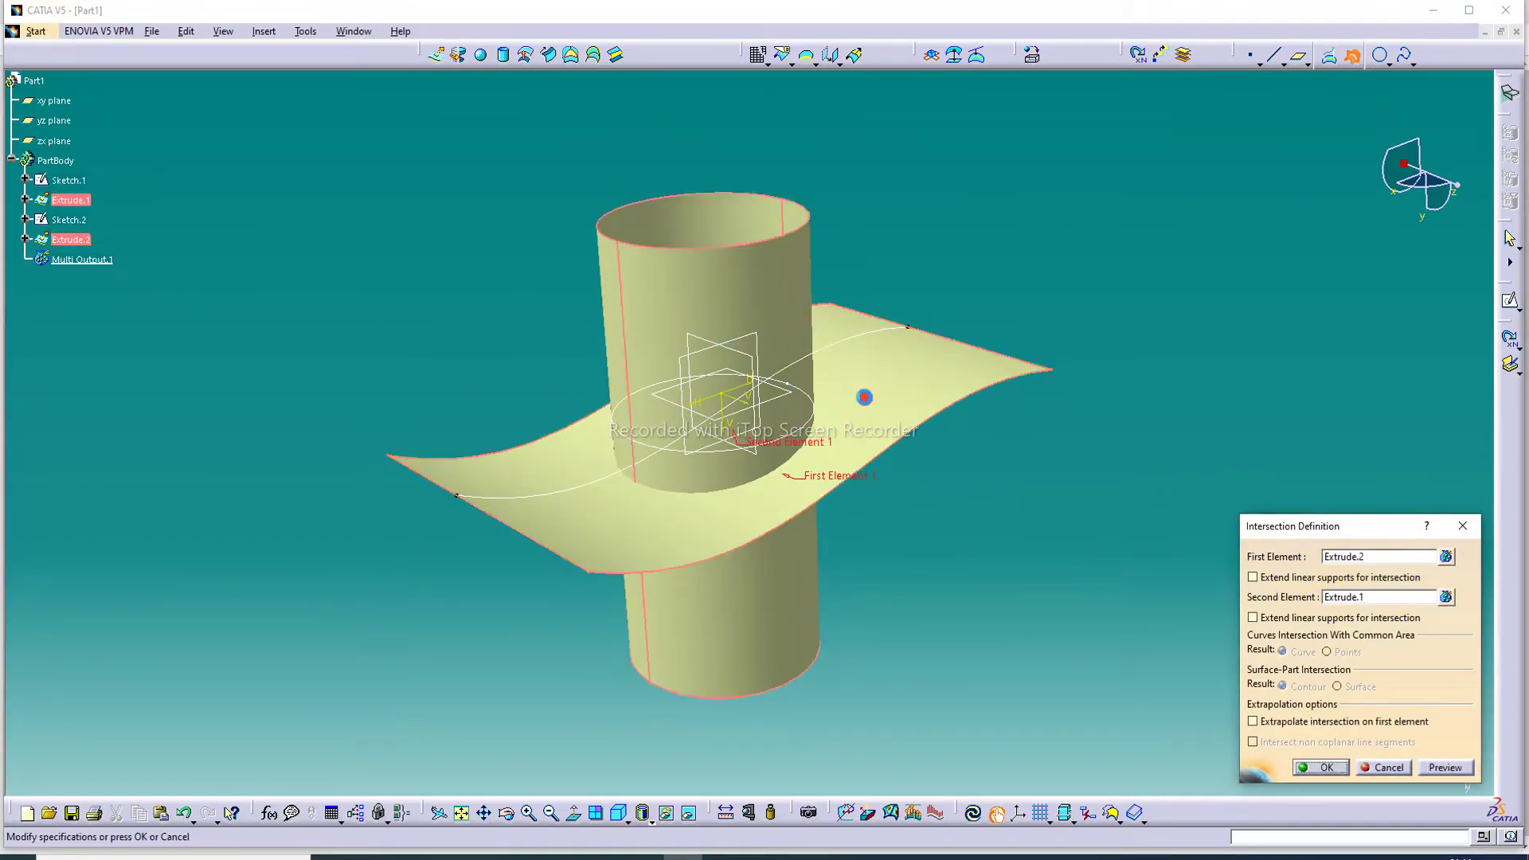
{"action": "left_click", "coordinate": [1320, 767]}
Try splitting the curved spline surface with the intersection curve as the cutting element, and close the split definition without applying it
{"action": "middle_click_drag", "start_coordinate": [768, 426], "coordinate": [758, 301]}
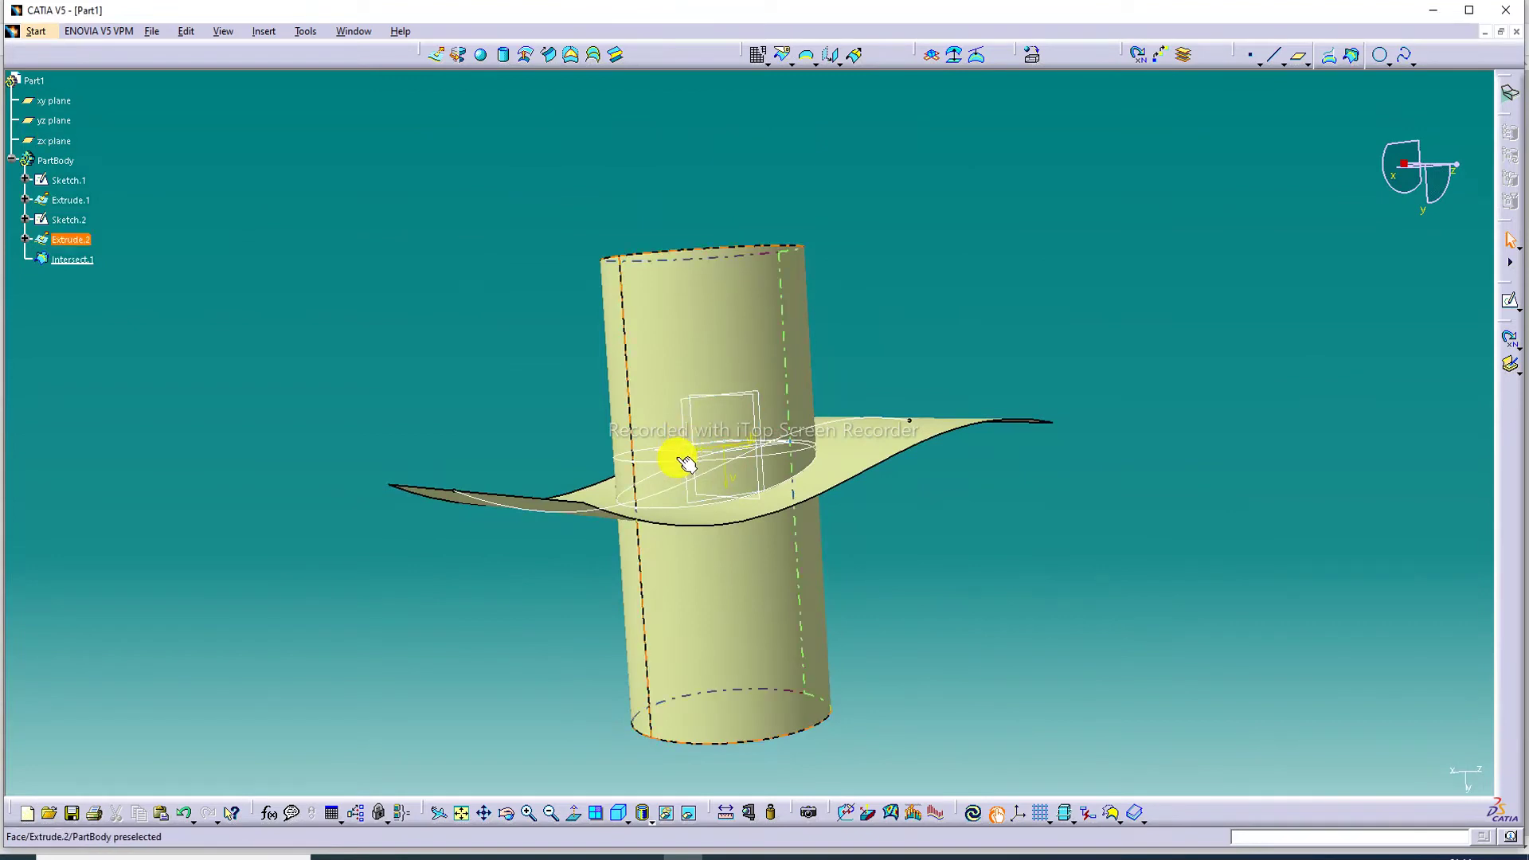
{"action": "middle_click_drag", "start_coordinate": [968, 274], "coordinate": [968, 341]}
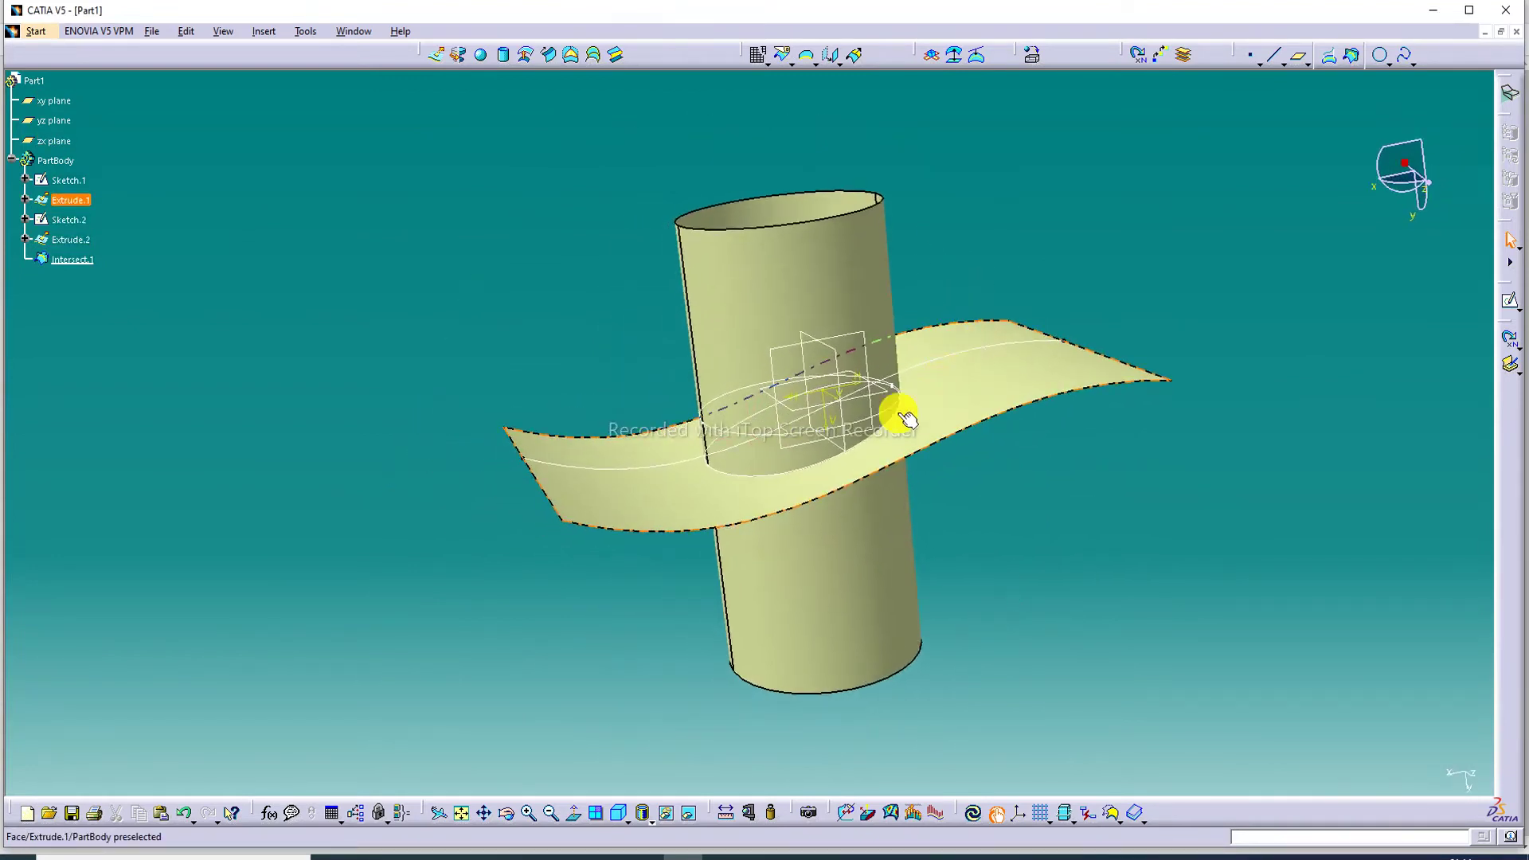
{"action": "middle_click_drag", "start_coordinate": [761, 482], "coordinate": [826, 417]}
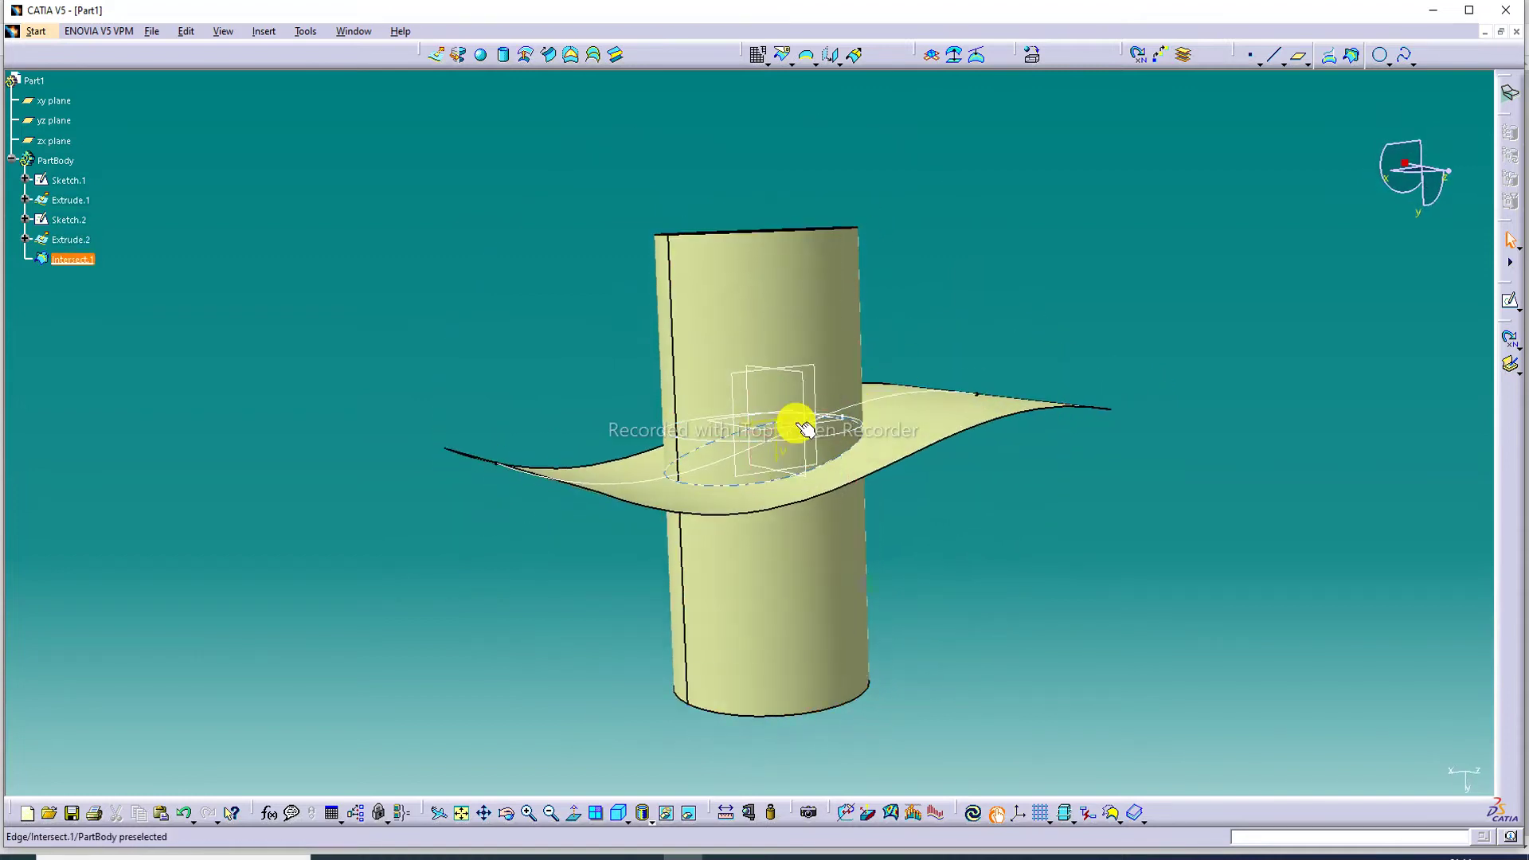
{"action": "middle_click_drag", "start_coordinate": [1053, 299], "coordinate": [869, 401]}
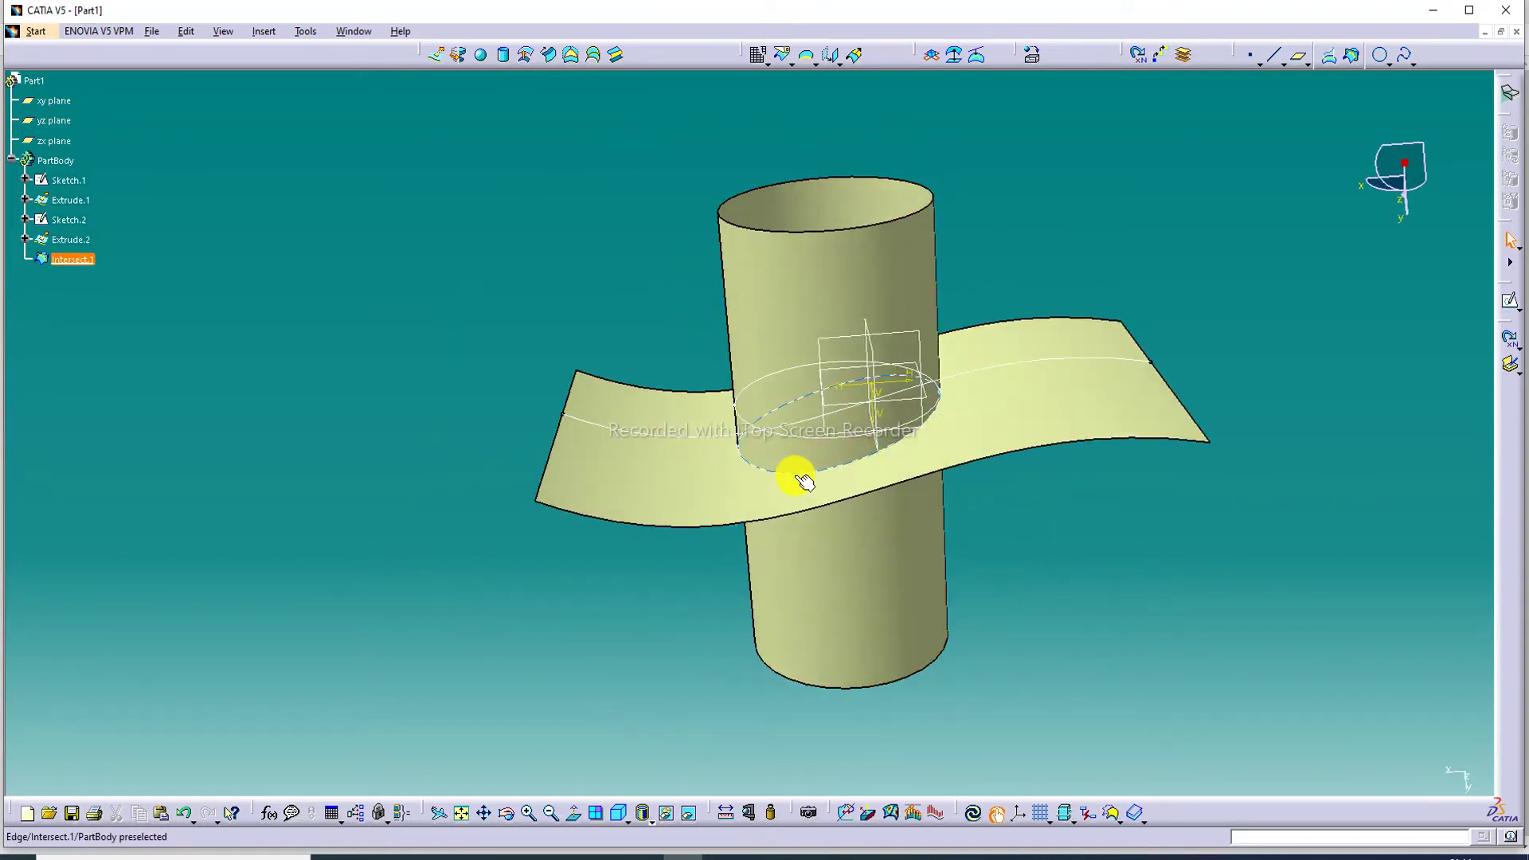
{"action": "middle_click_drag", "start_coordinate": [1094, 229], "coordinate": [1203, 223]}
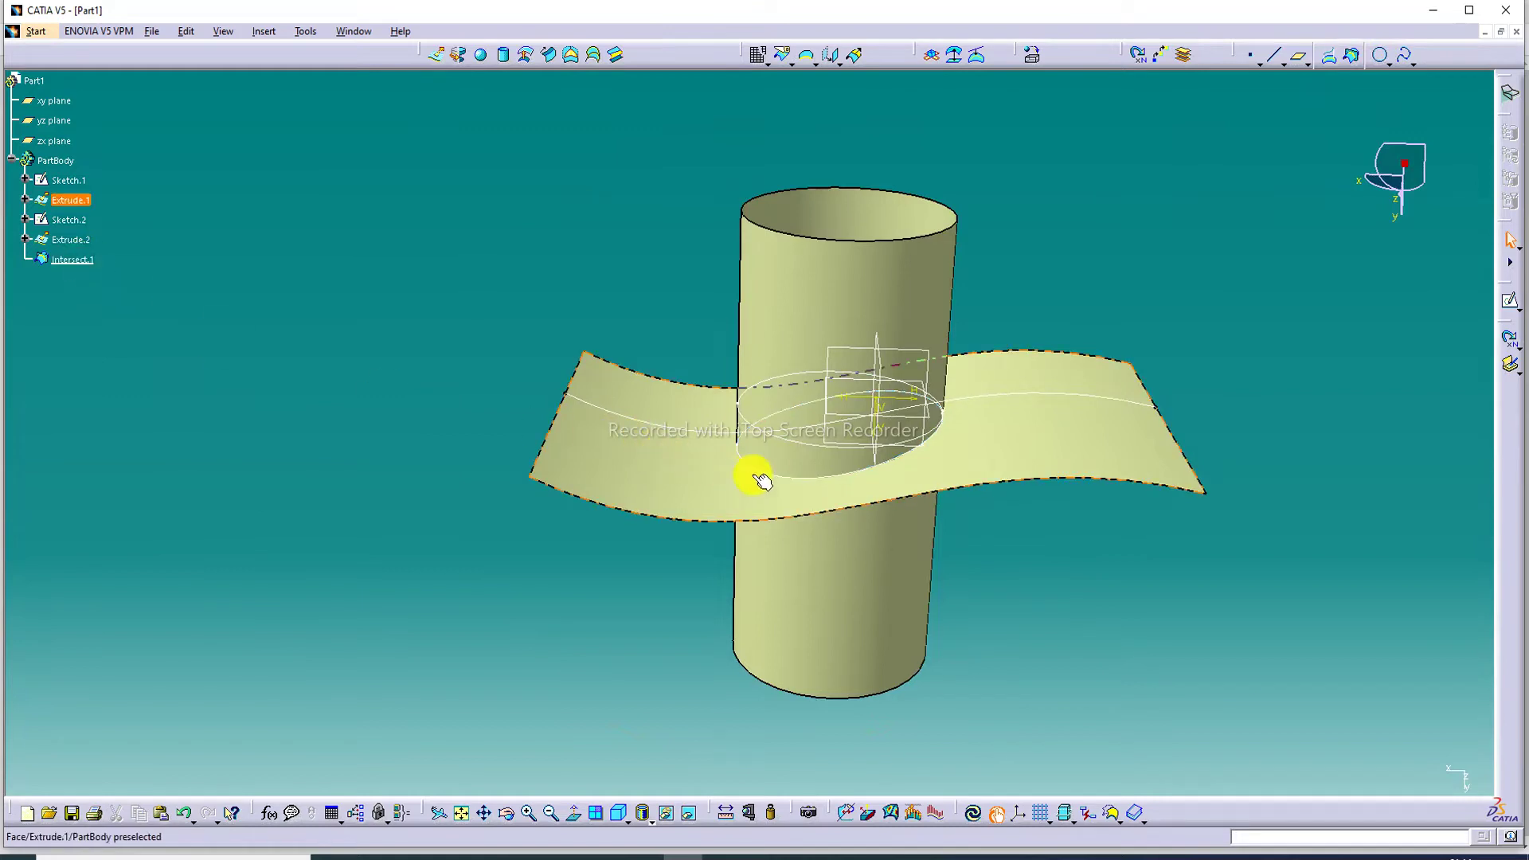
{"action": "left_click", "coordinate": [808, 60]}
{"action": "left_click", "coordinate": [811, 88]}
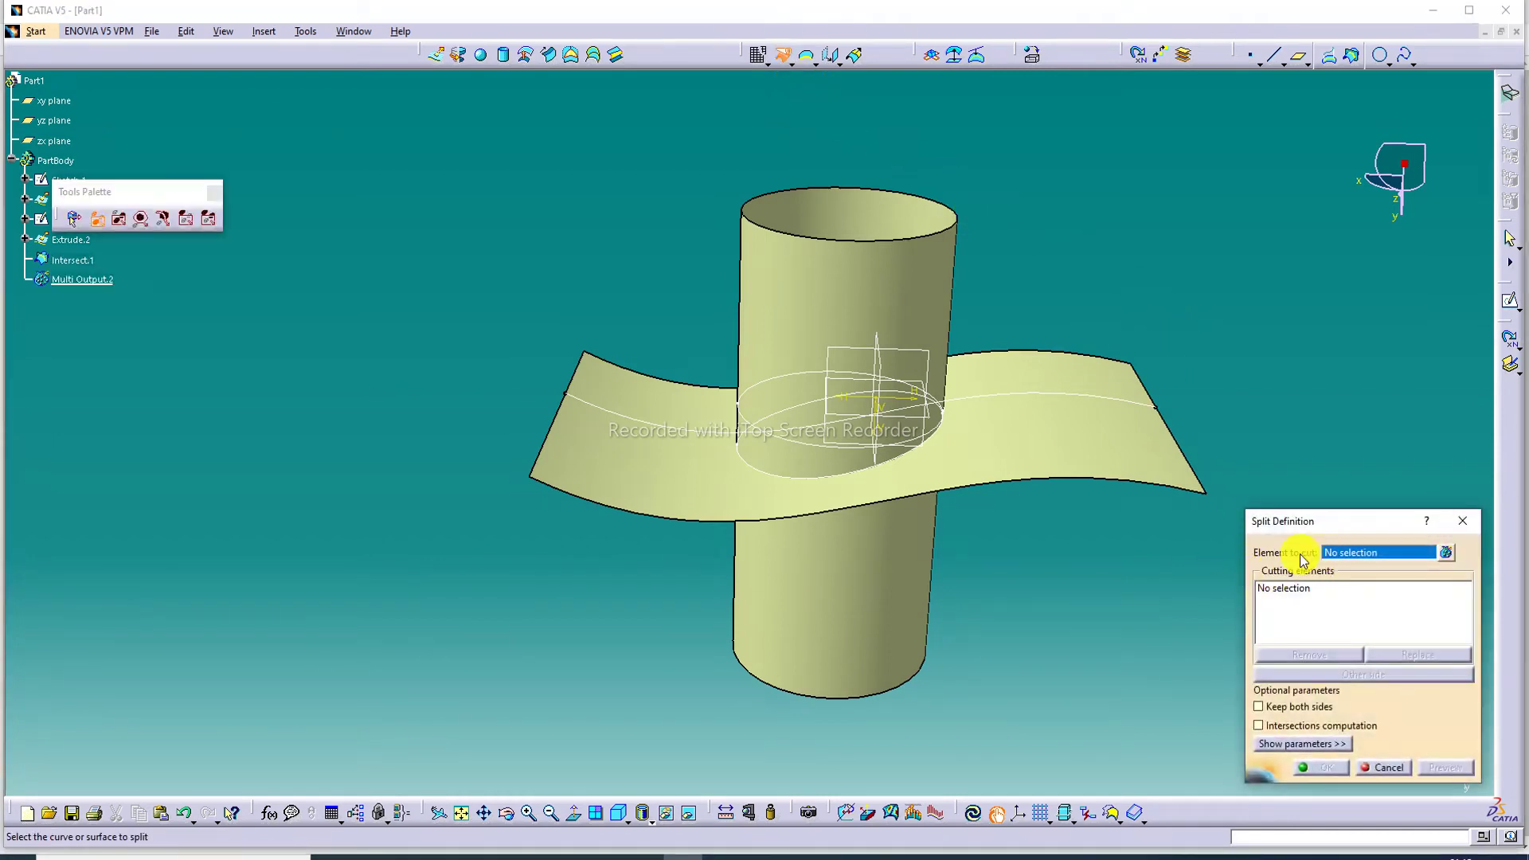
{"action": "left_click", "coordinate": [1053, 427]}
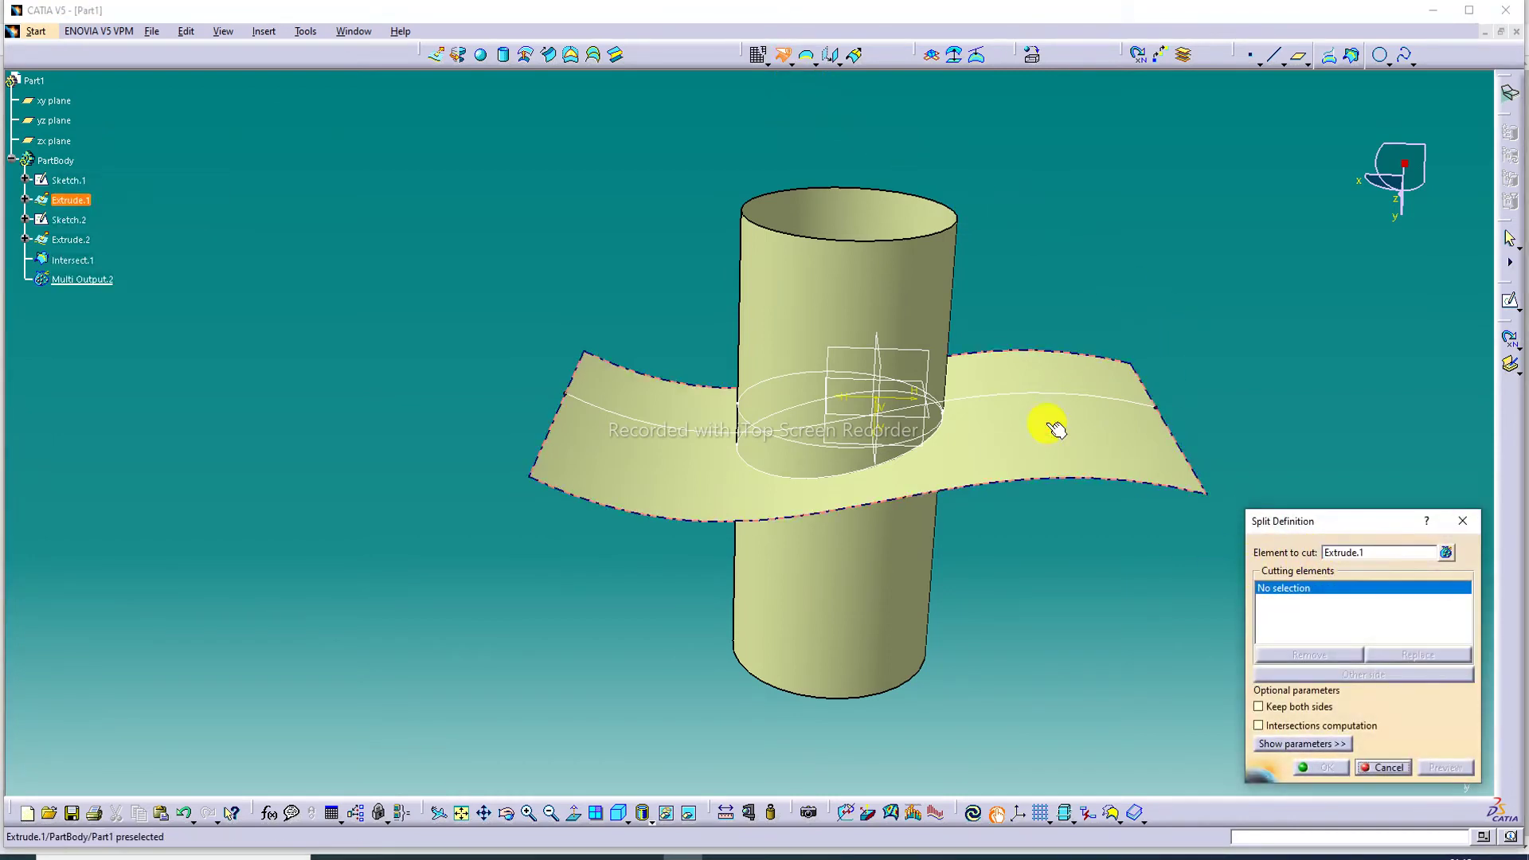
{"action": "left_click", "coordinate": [844, 481]}
{"action": "middle_click_drag", "start_coordinate": [1079, 256], "coordinate": [779, 706]}
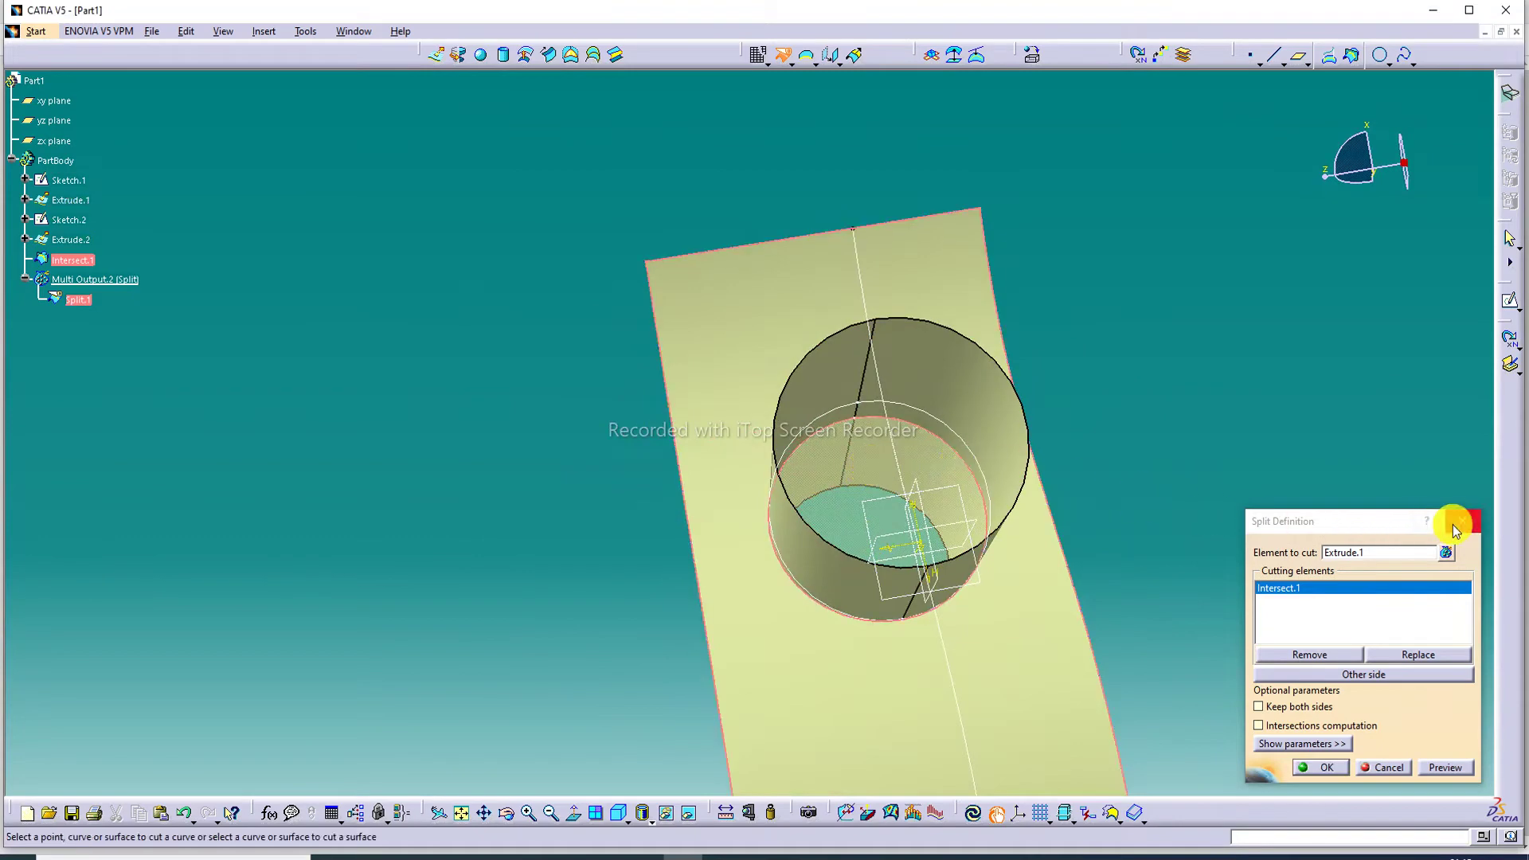
{"action": "left_click", "coordinate": [1453, 524]}
{"action": "middle_click_drag", "start_coordinate": [980, 413], "coordinate": [1064, 157]}
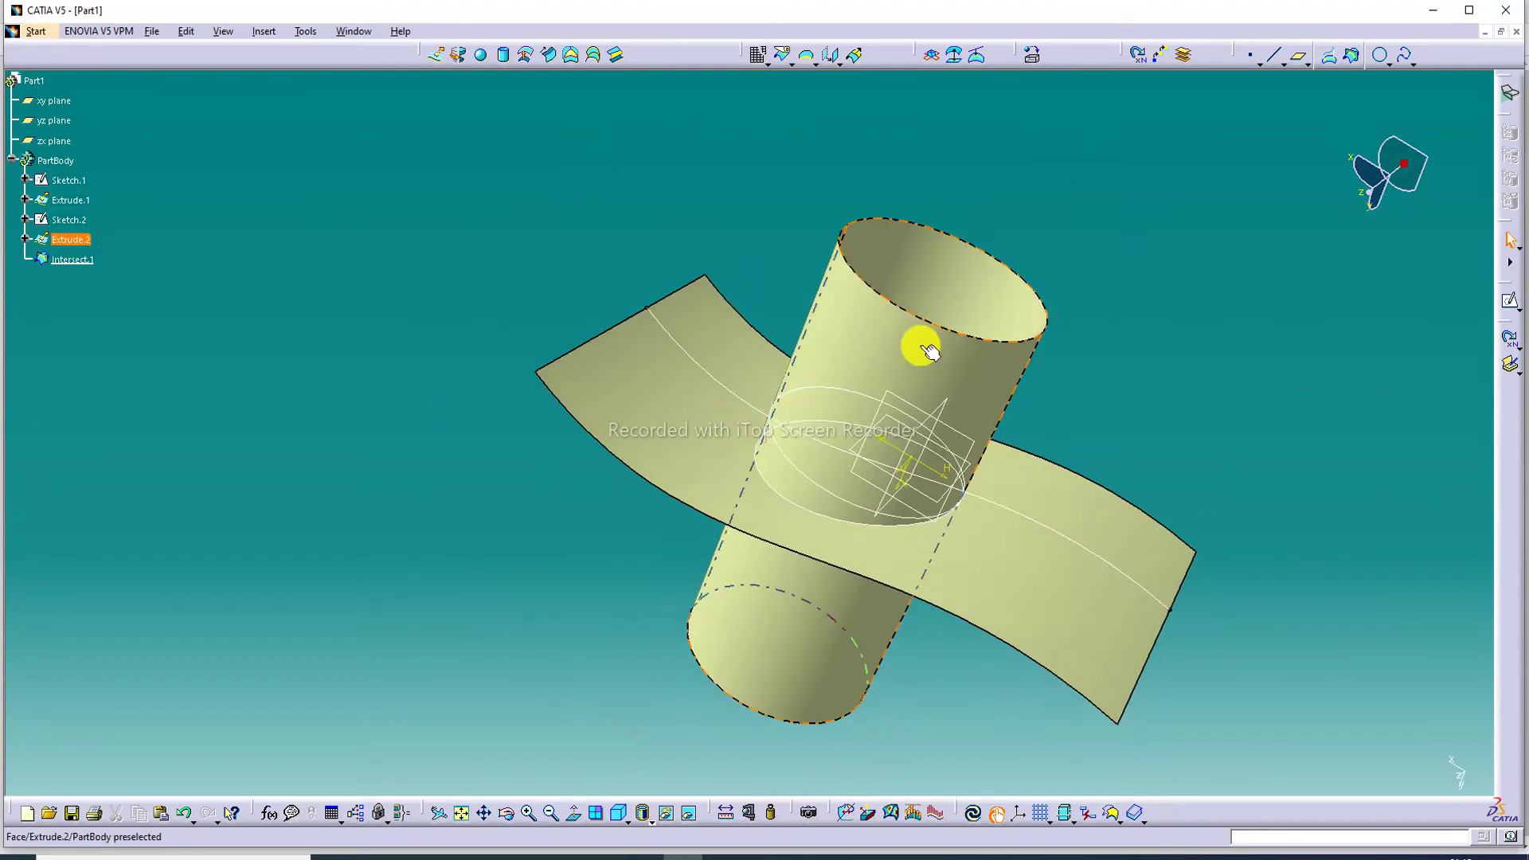
{"action": "middle_click_drag", "start_coordinate": [922, 344], "coordinate": [838, 578]}
{"action": "middle_click_drag", "start_coordinate": [915, 363], "coordinate": [727, 437]}
{"action": "middle_click_drag", "start_coordinate": [1179, 404], "coordinate": [632, 366]}
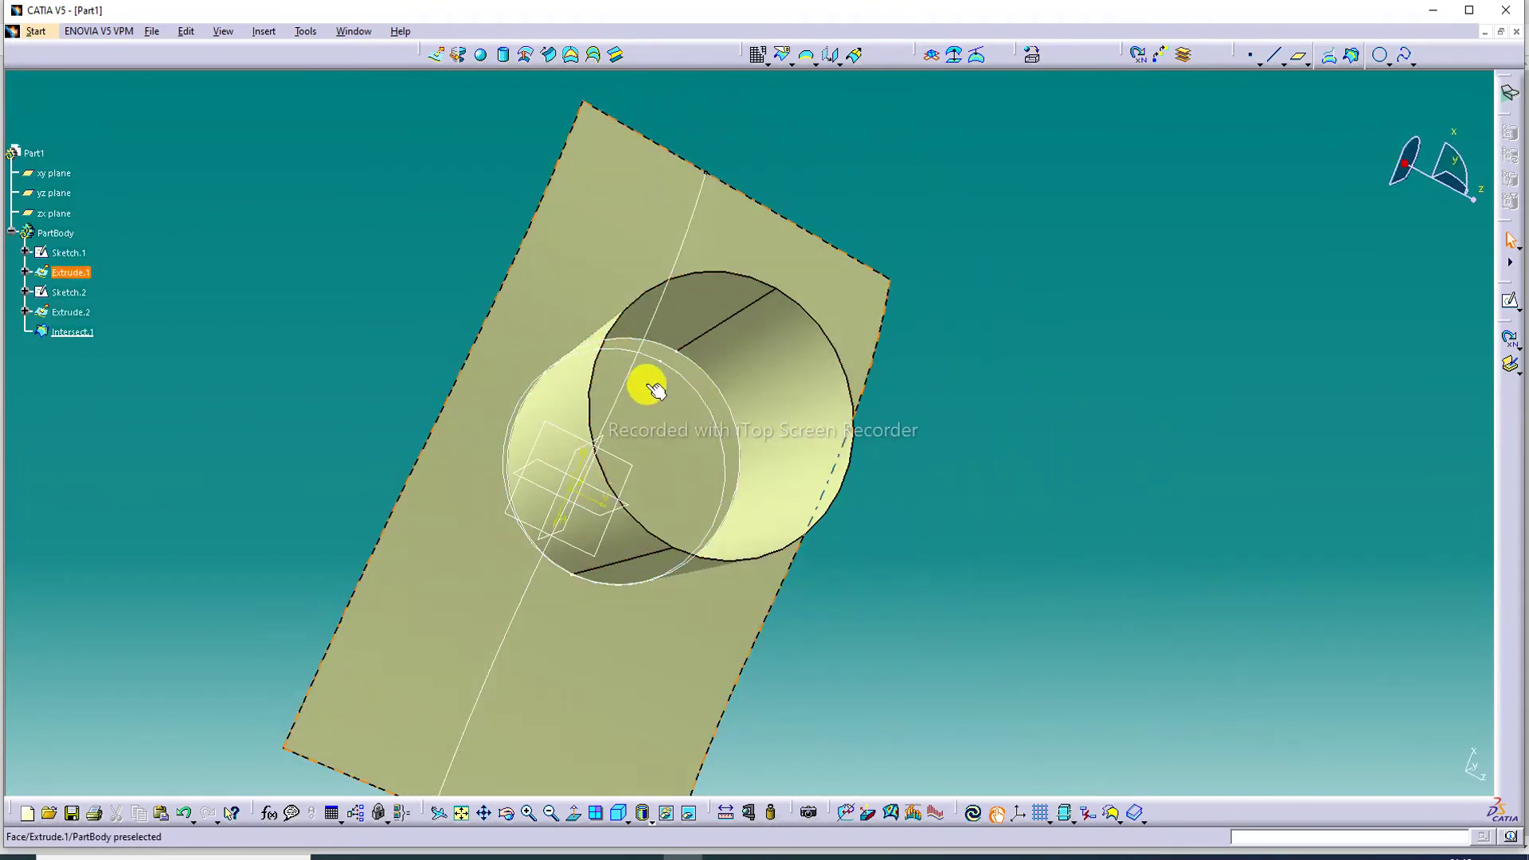
{"action": "middle_click_drag", "start_coordinate": [659, 388], "coordinate": [1205, 345]}
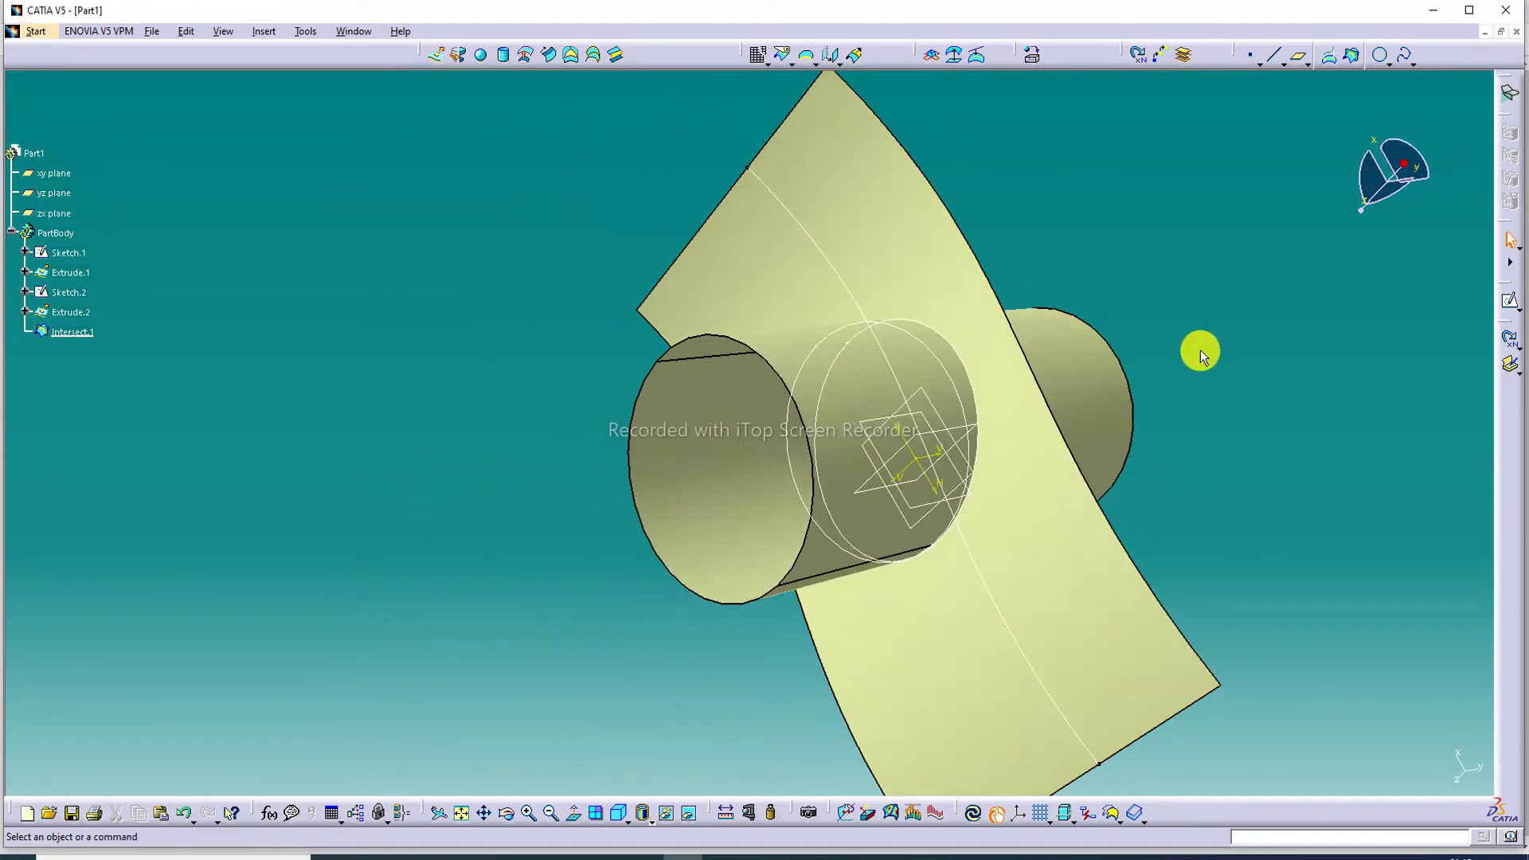
{"action": "middle_click_drag", "start_coordinate": [994, 300], "coordinate": [1107, 151]}
{"action": "middle_click_drag", "start_coordinate": [1059, 324], "coordinate": [970, 107]}
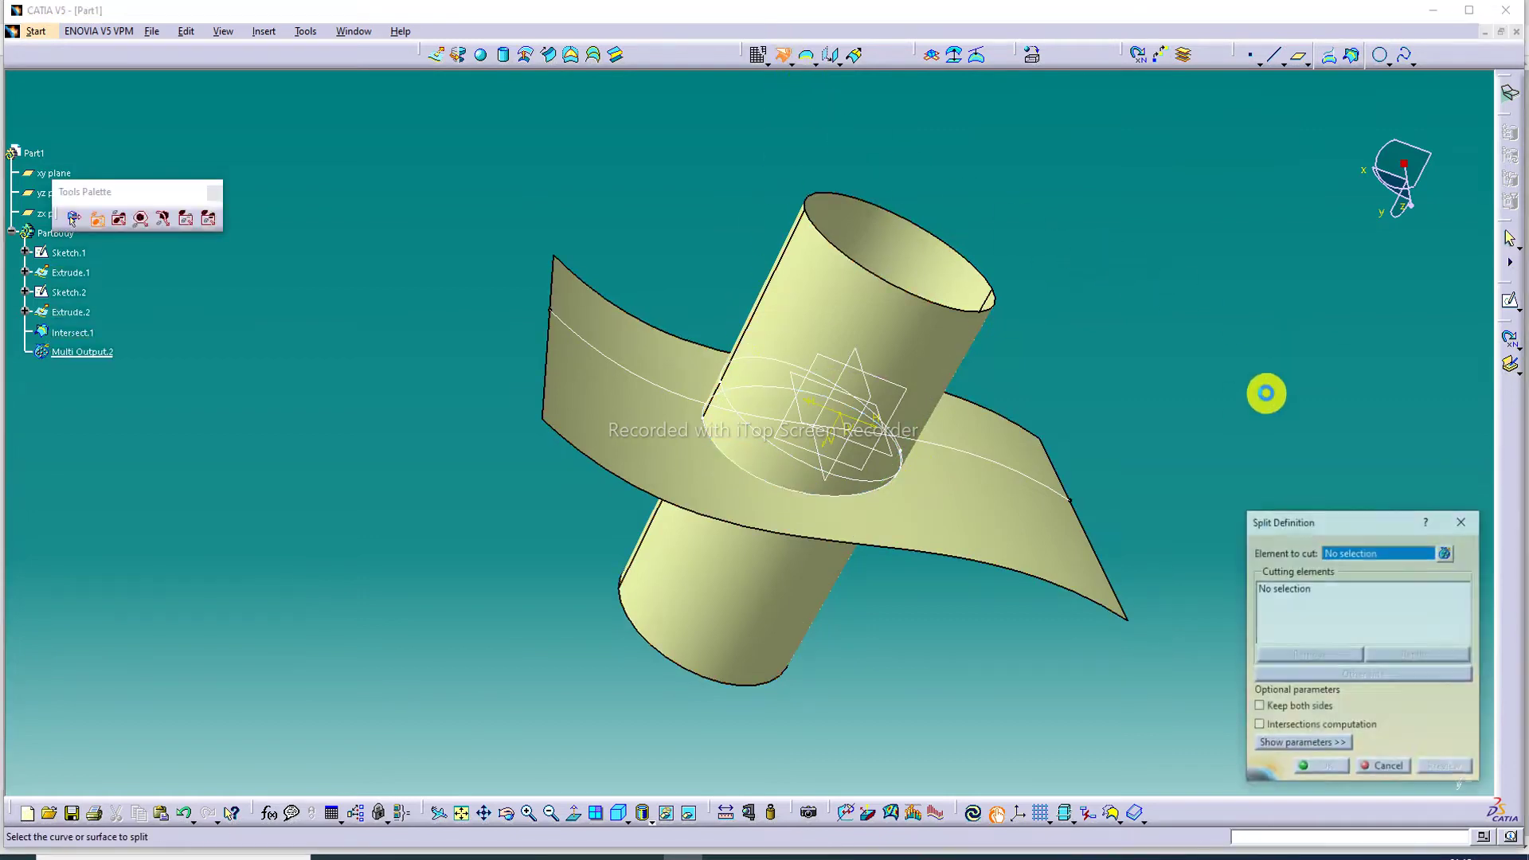
{"action": "middle_click", "coordinate": [1104, 392]}
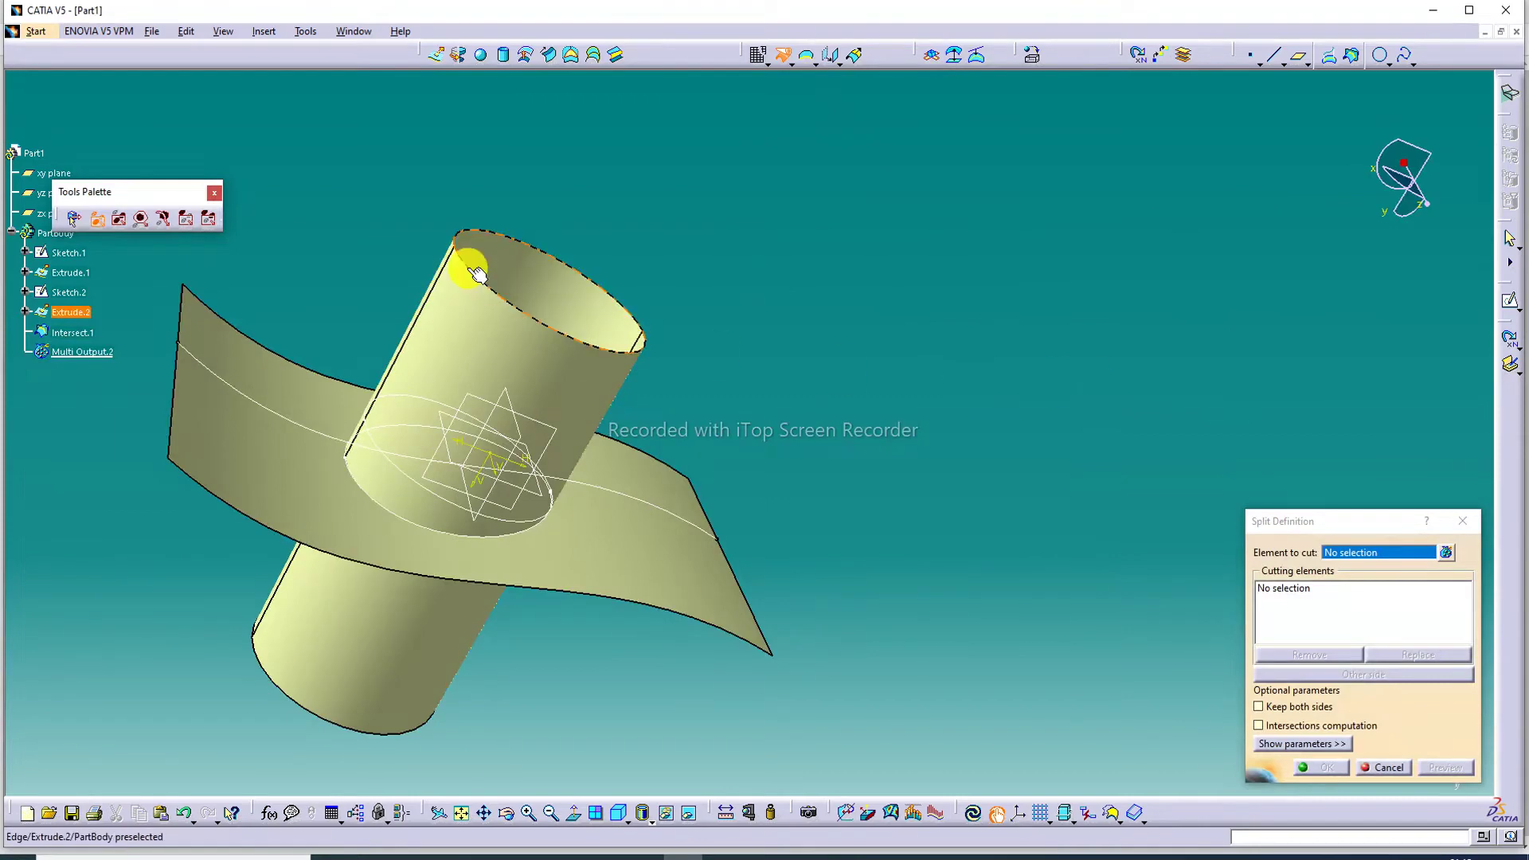
{"action": "middle_click_drag", "start_coordinate": [605, 294], "coordinate": [570, 414]}
{"action": "middle_click_drag", "start_coordinate": [640, 172], "coordinate": [523, 351]}
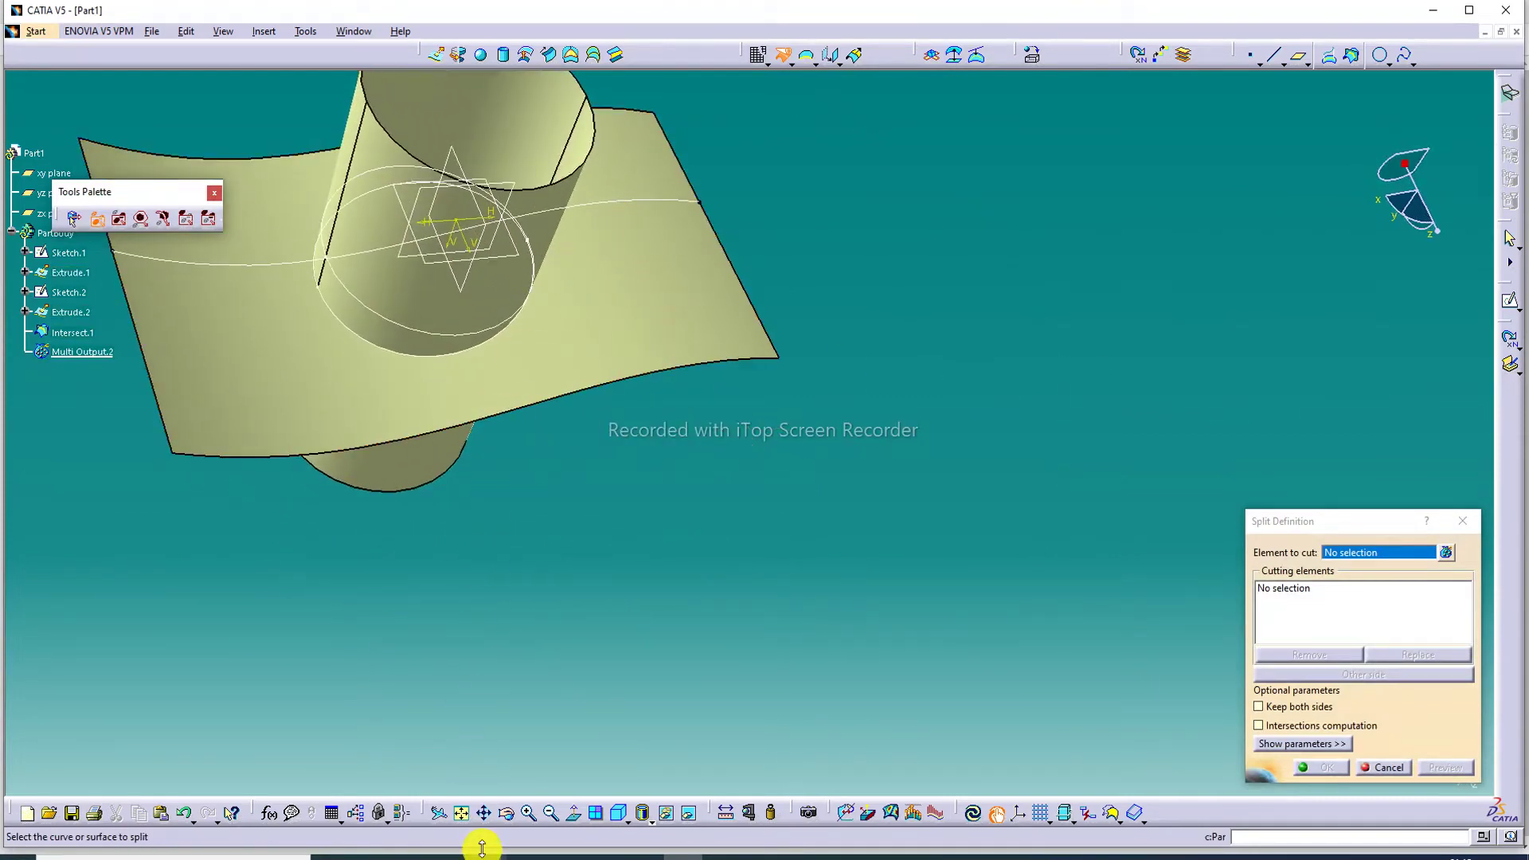
{"action": "left_click", "coordinate": [460, 813]}
{"action": "middle_click_drag", "start_coordinate": [720, 385], "coordinate": [706, 314]}
{"action": "left_click", "coordinate": [748, 383]}
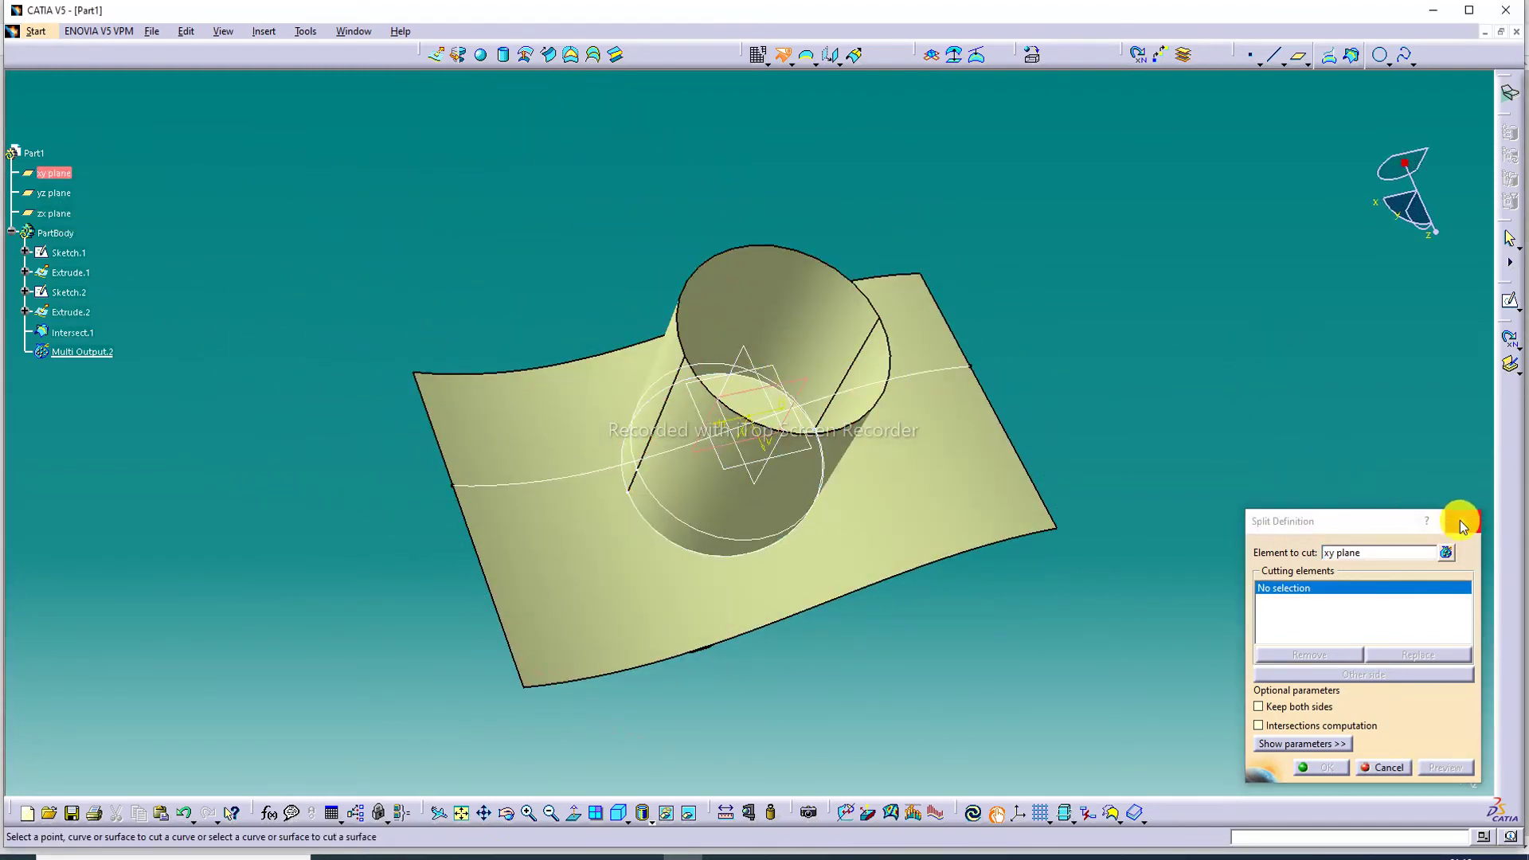
{"action": "left_click", "coordinate": [1461, 523]}
Split the curved spline surface with the intersection curve as the cutting element, removing the area inside the curve
{"action": "middle_click_drag", "start_coordinate": [1090, 199], "coordinate": [1074, 343]}
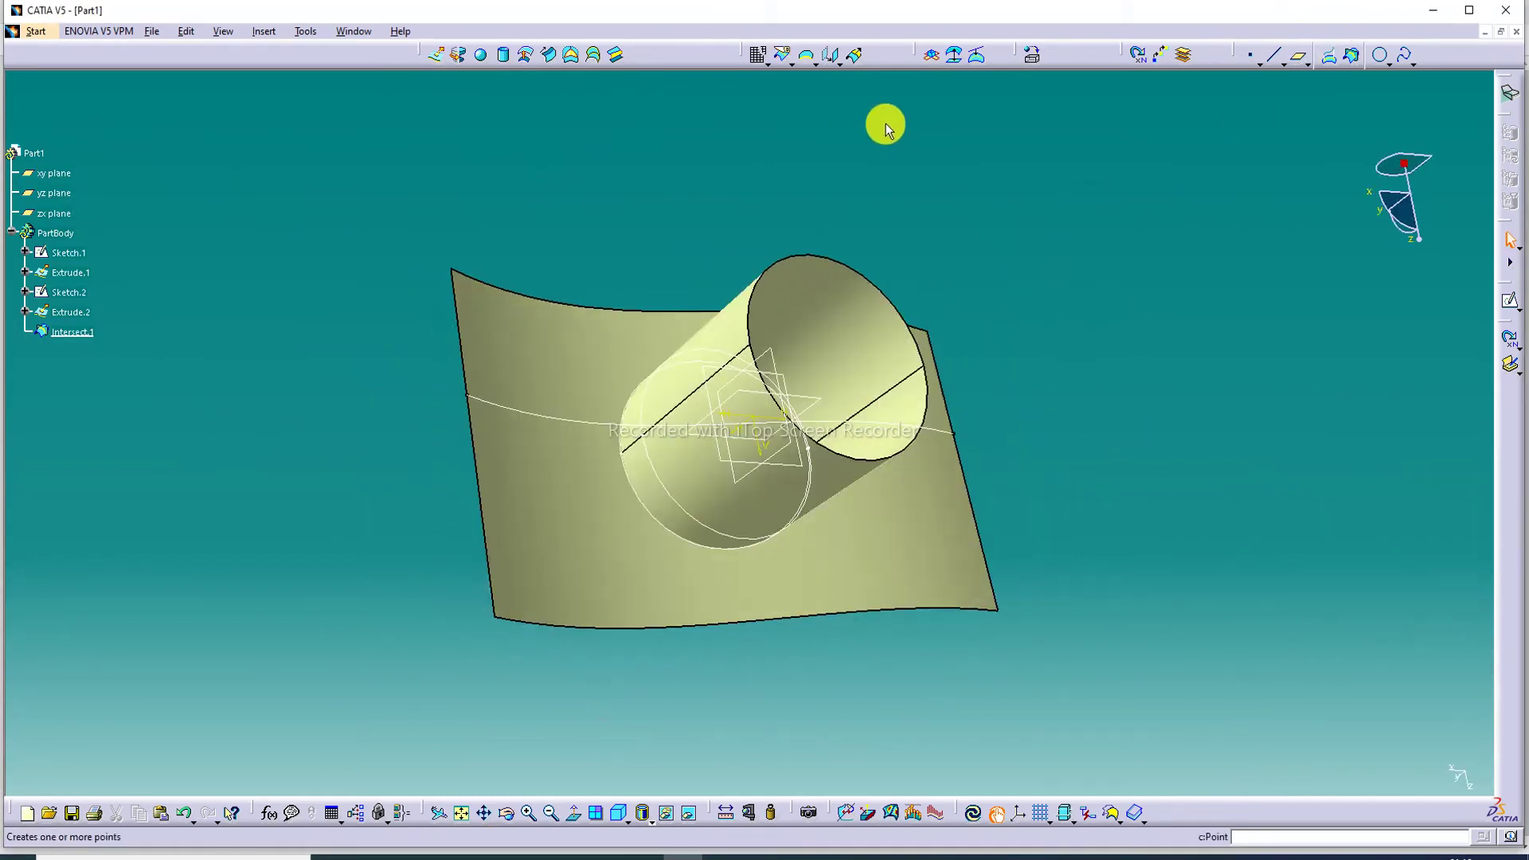
{"action": "left_click", "coordinate": [810, 90]}
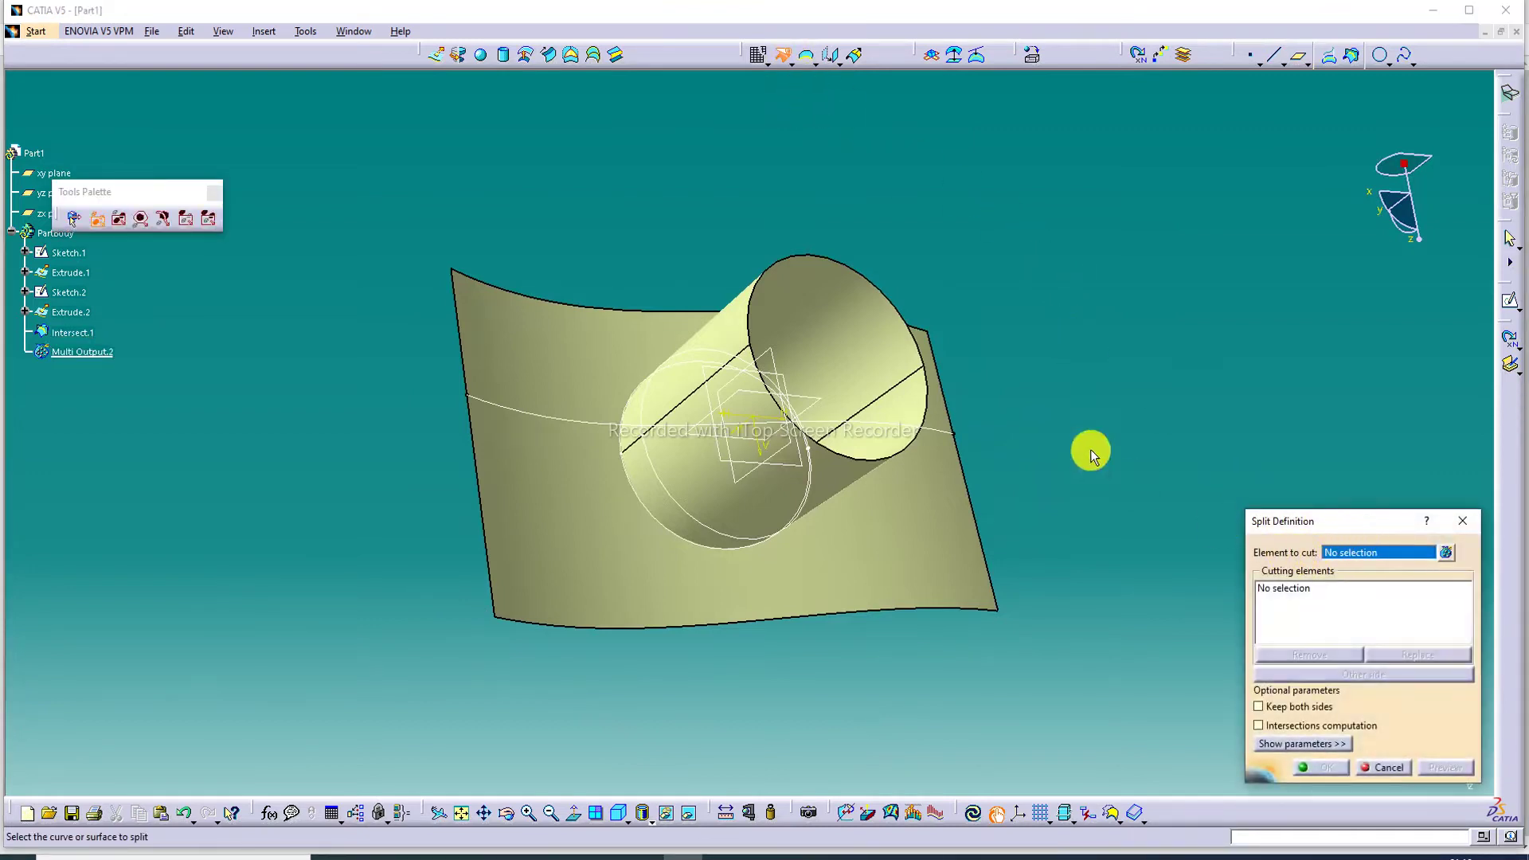
{"action": "left_click", "coordinate": [895, 511]}
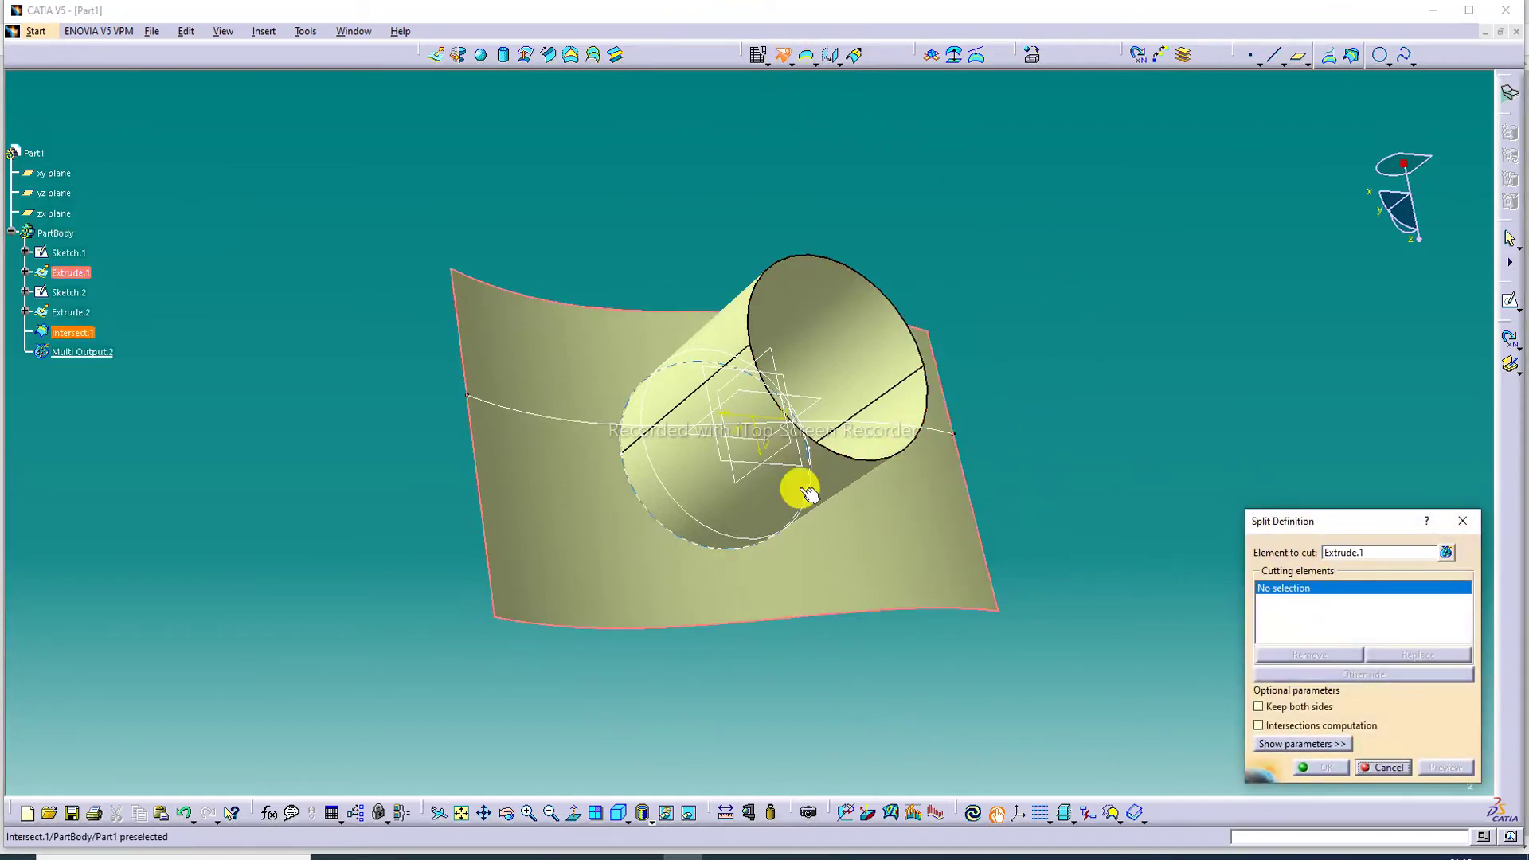
{"action": "left_click", "coordinate": [684, 544]}
{"action": "middle_click_drag", "start_coordinate": [966, 260], "coordinate": [853, 410]}
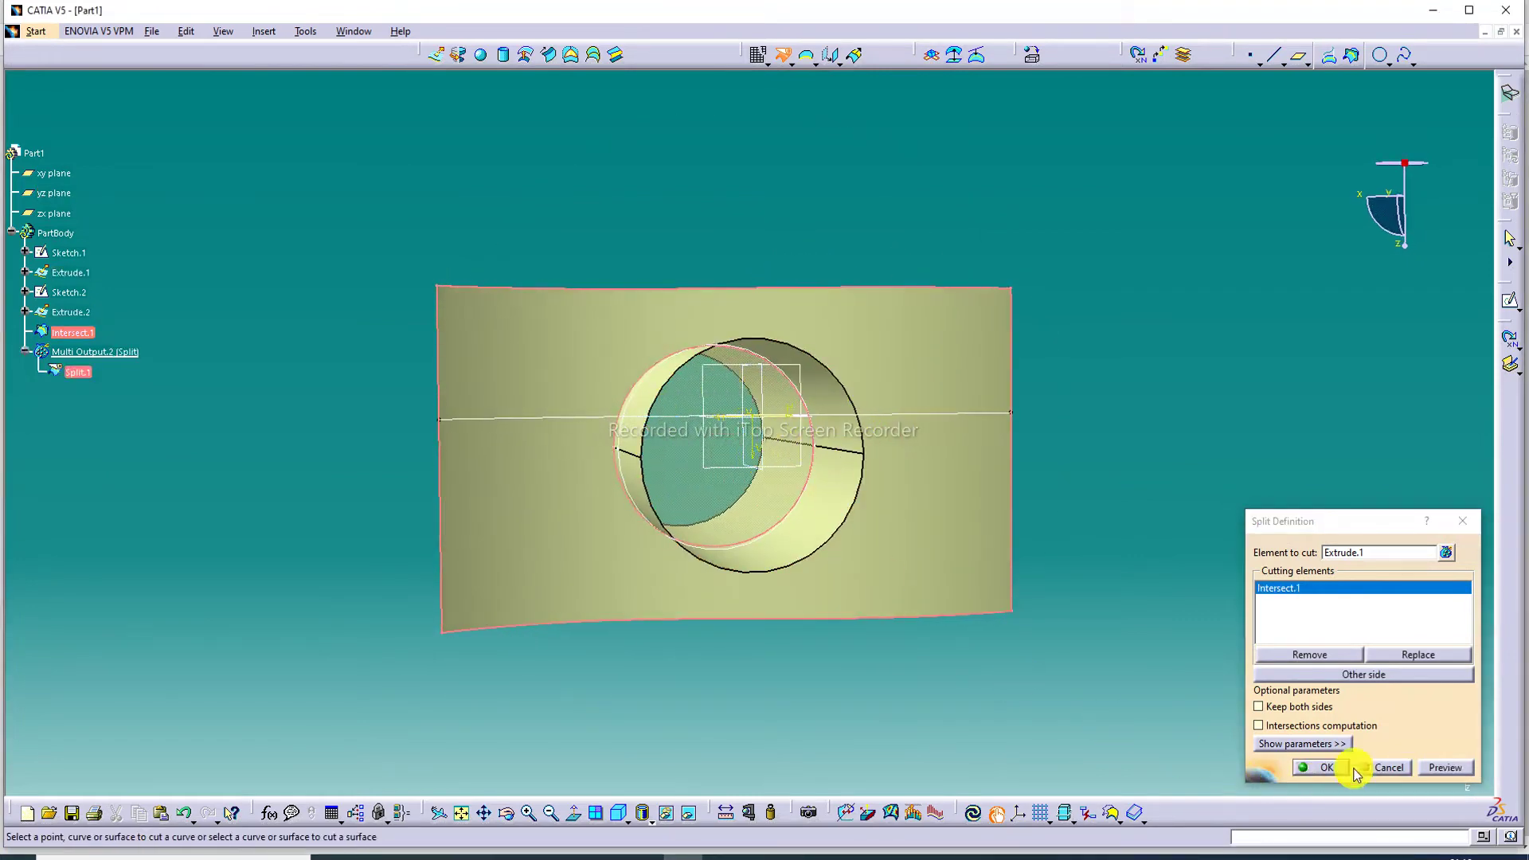
{"action": "left_click", "coordinate": [1448, 765]}
{"action": "left_click", "coordinate": [1342, 768]}
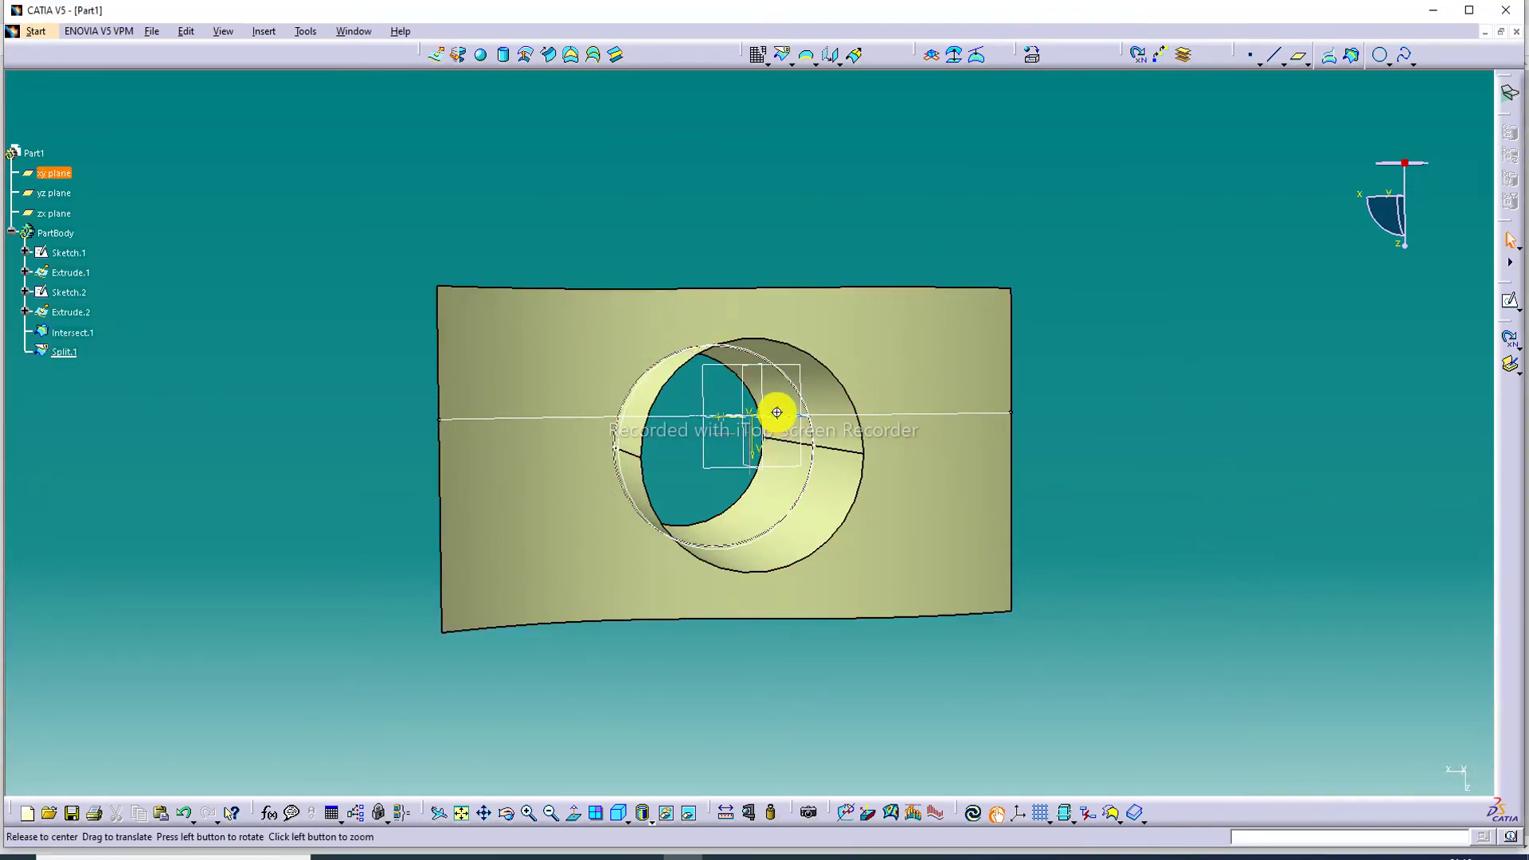
{"action": "middle_click_drag", "start_coordinate": [775, 417], "coordinate": [863, 448]}
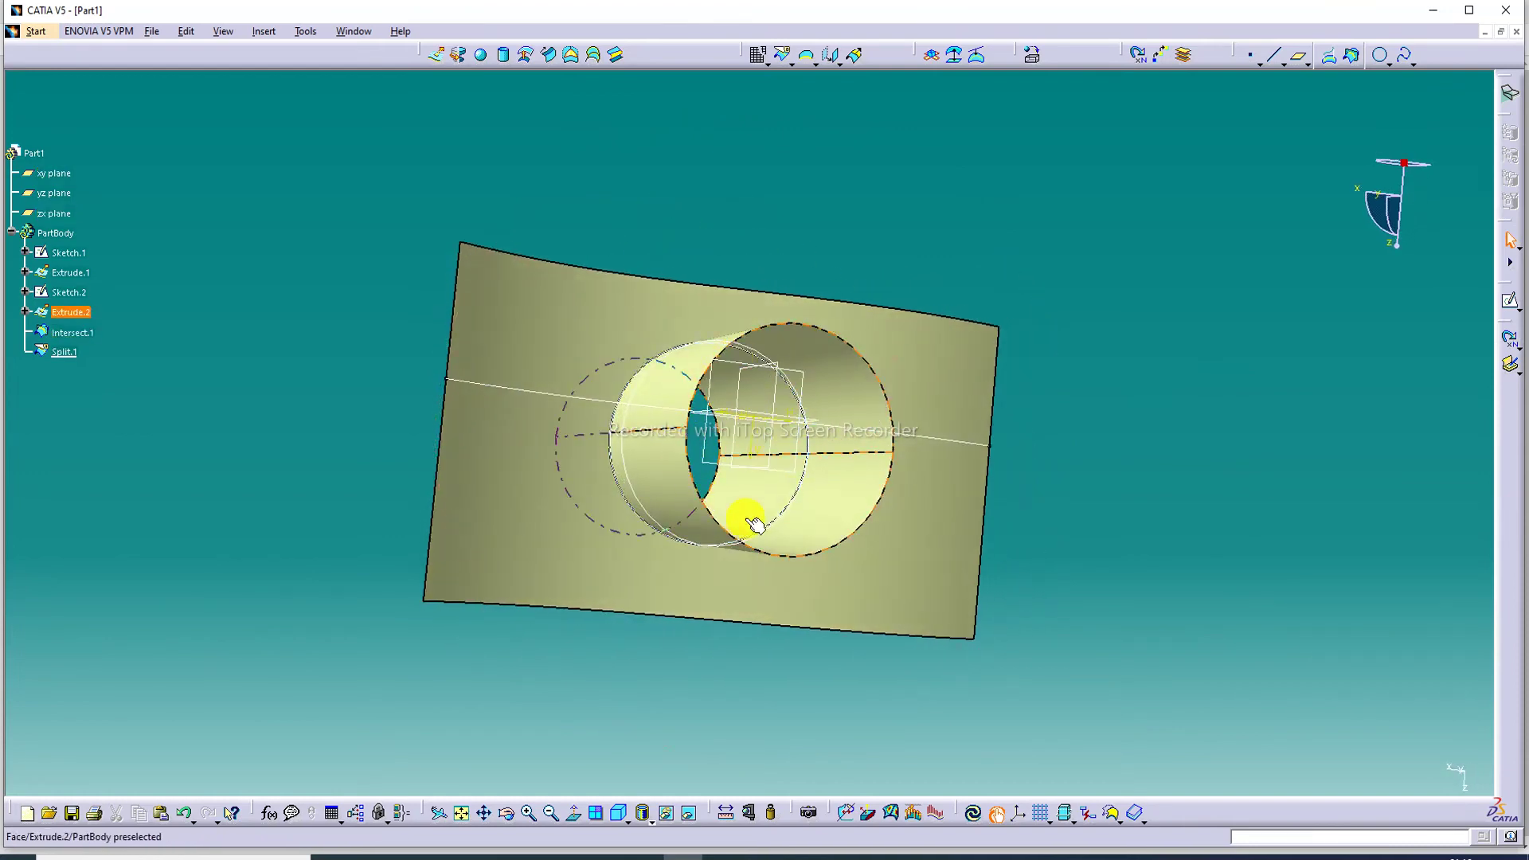
{"action": "middle_click_drag", "start_coordinate": [800, 459], "coordinate": [1160, 265]}
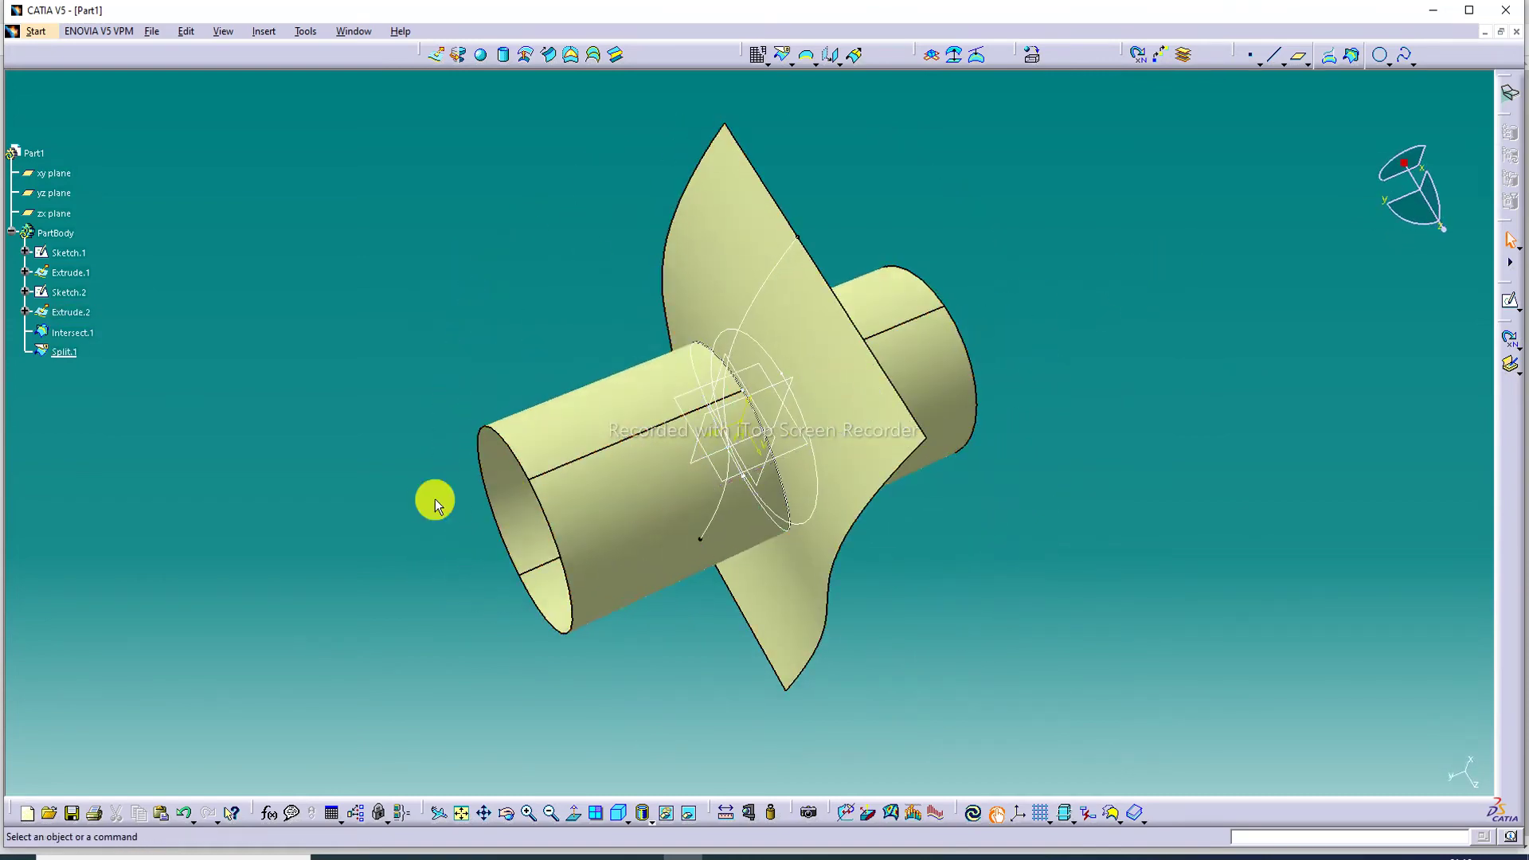
{"action": "middle_click_drag", "start_coordinate": [425, 496], "coordinate": [494, 278]}
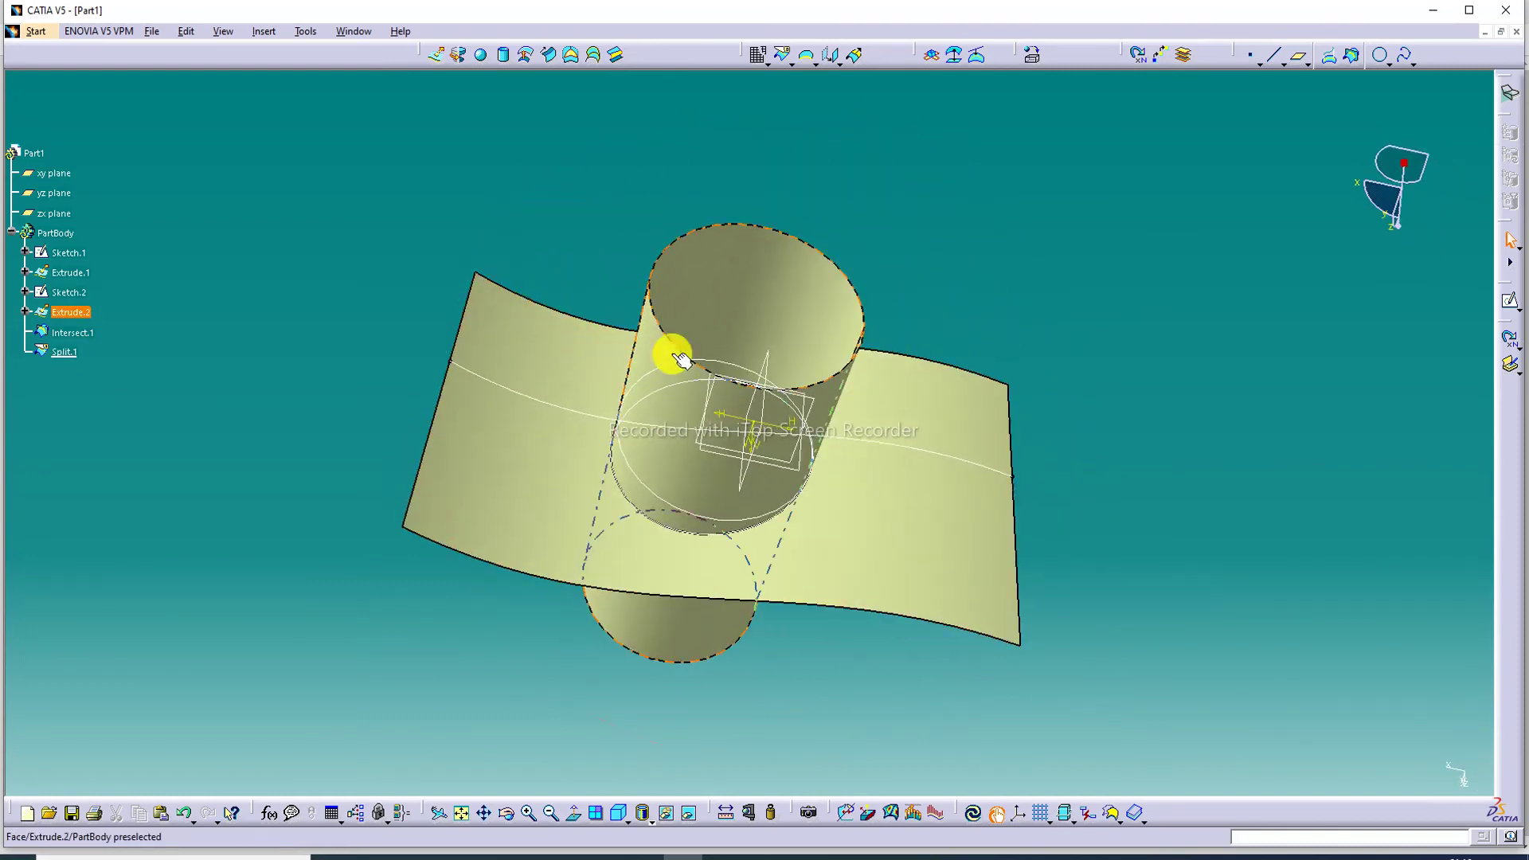
{"action": "middle_click_drag", "start_coordinate": [891, 171], "coordinate": [956, 263]}
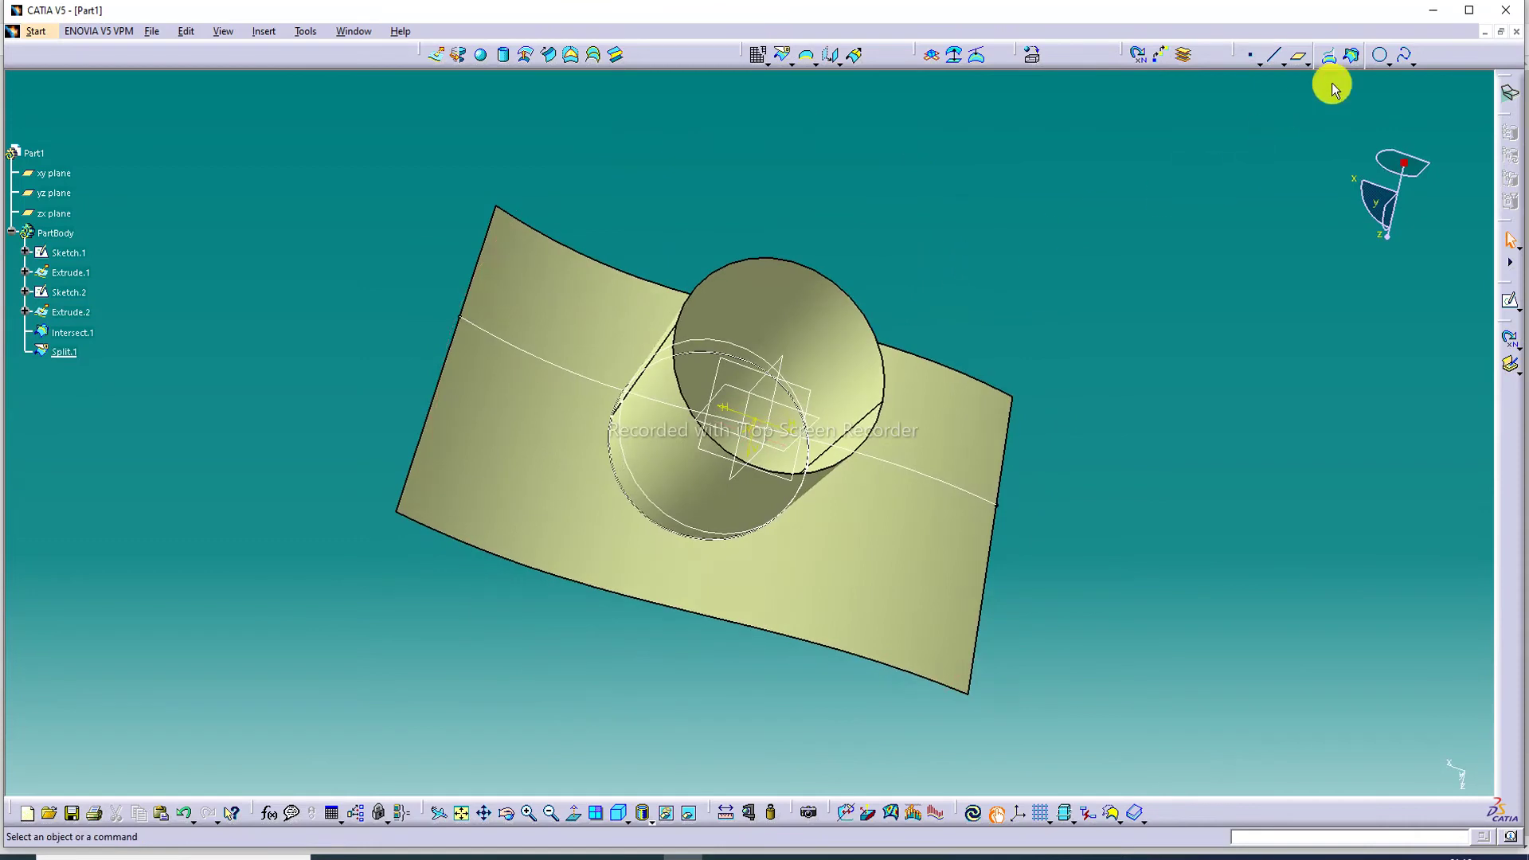
{"action": "right_click", "coordinate": [518, 416]}
{"action": "left_click", "coordinate": [563, 481]}
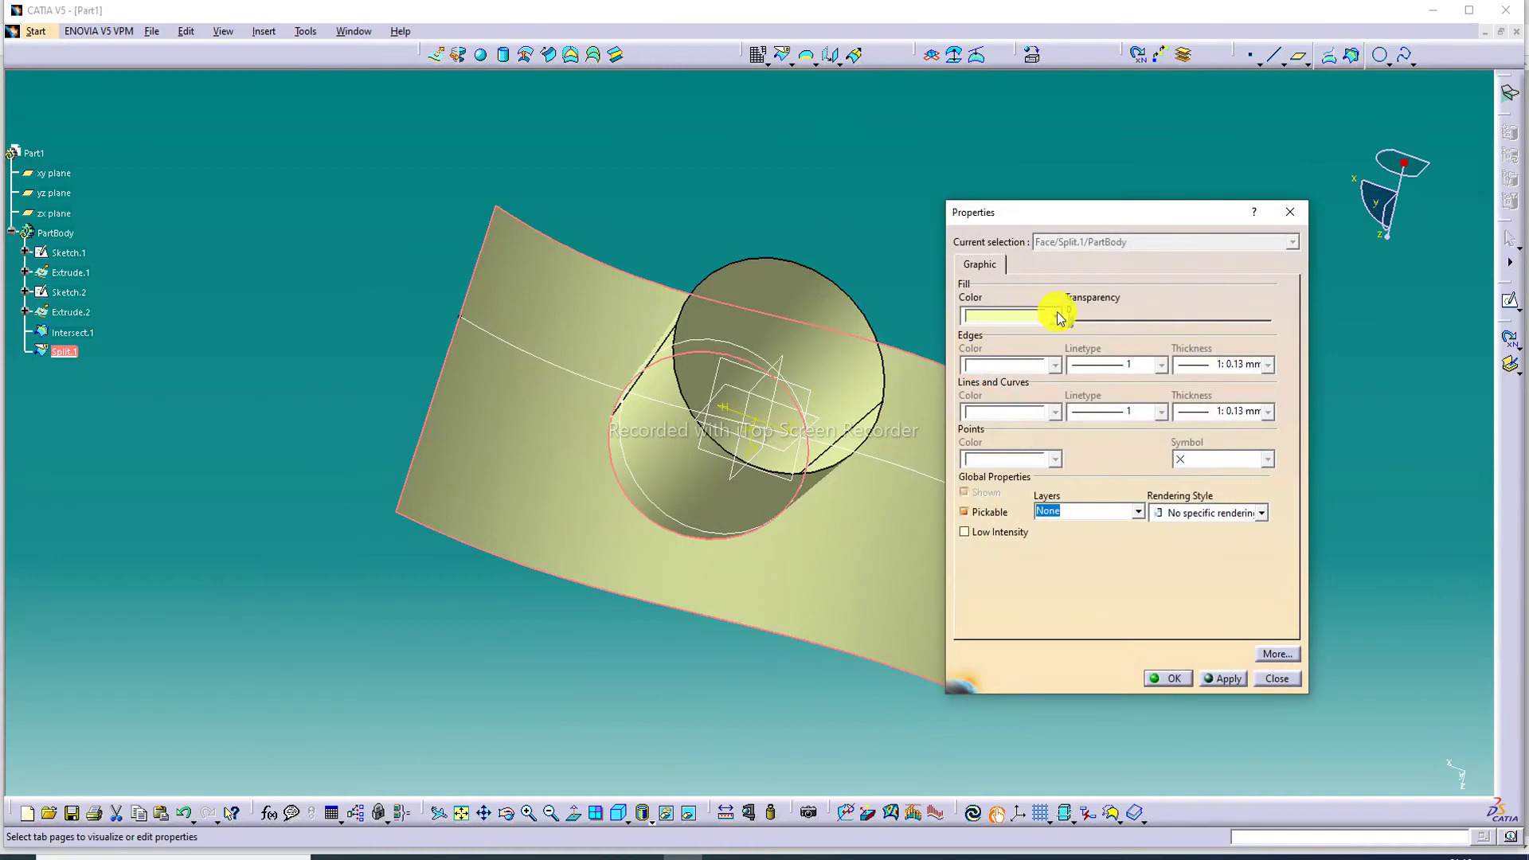
{"action": "left_click", "coordinate": [1290, 212]}
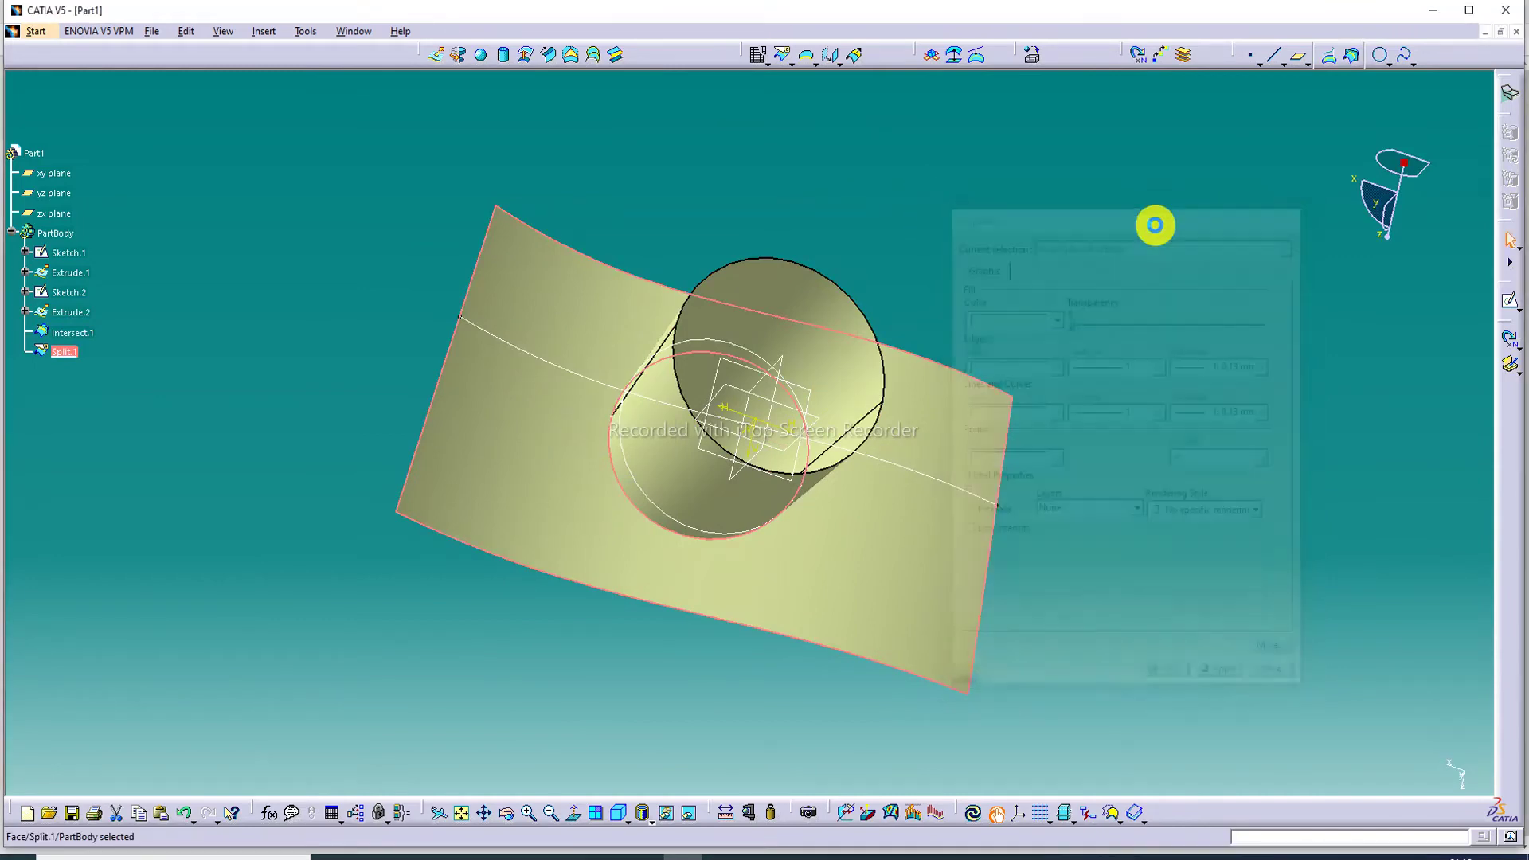
Try the B&W Tiling construction material on the cylindrical surface, and close the material library
{"action": "left_click", "coordinate": [1032, 54]}
{"action": "left_click", "coordinate": [1052, 438]}
{"action": "left_click", "coordinate": [819, 488]}
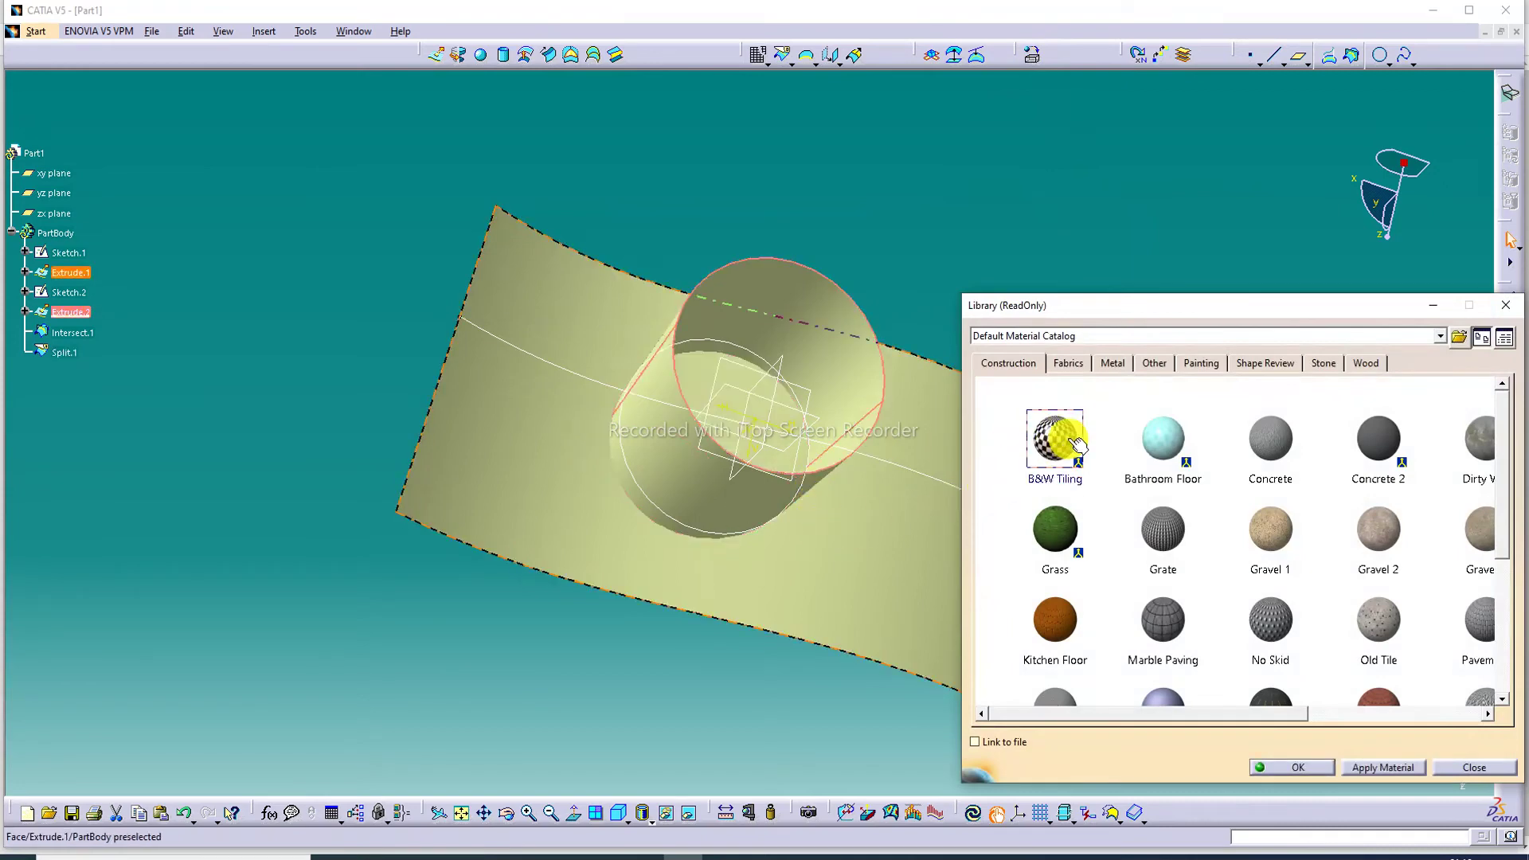
{"action": "left_click", "coordinate": [1504, 305]}
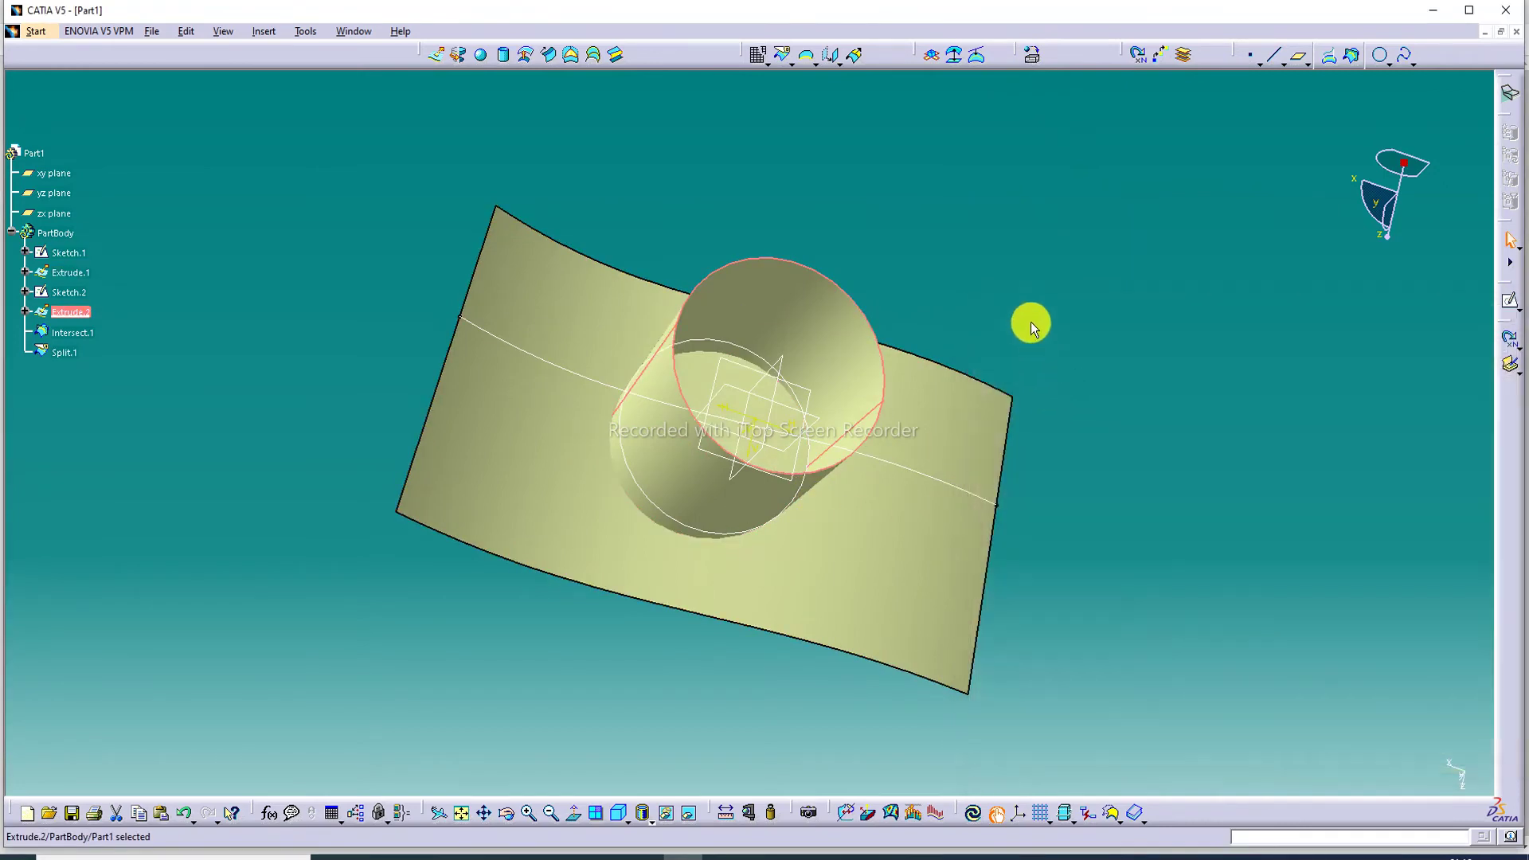
{"action": "left_click", "coordinate": [245, 478]}
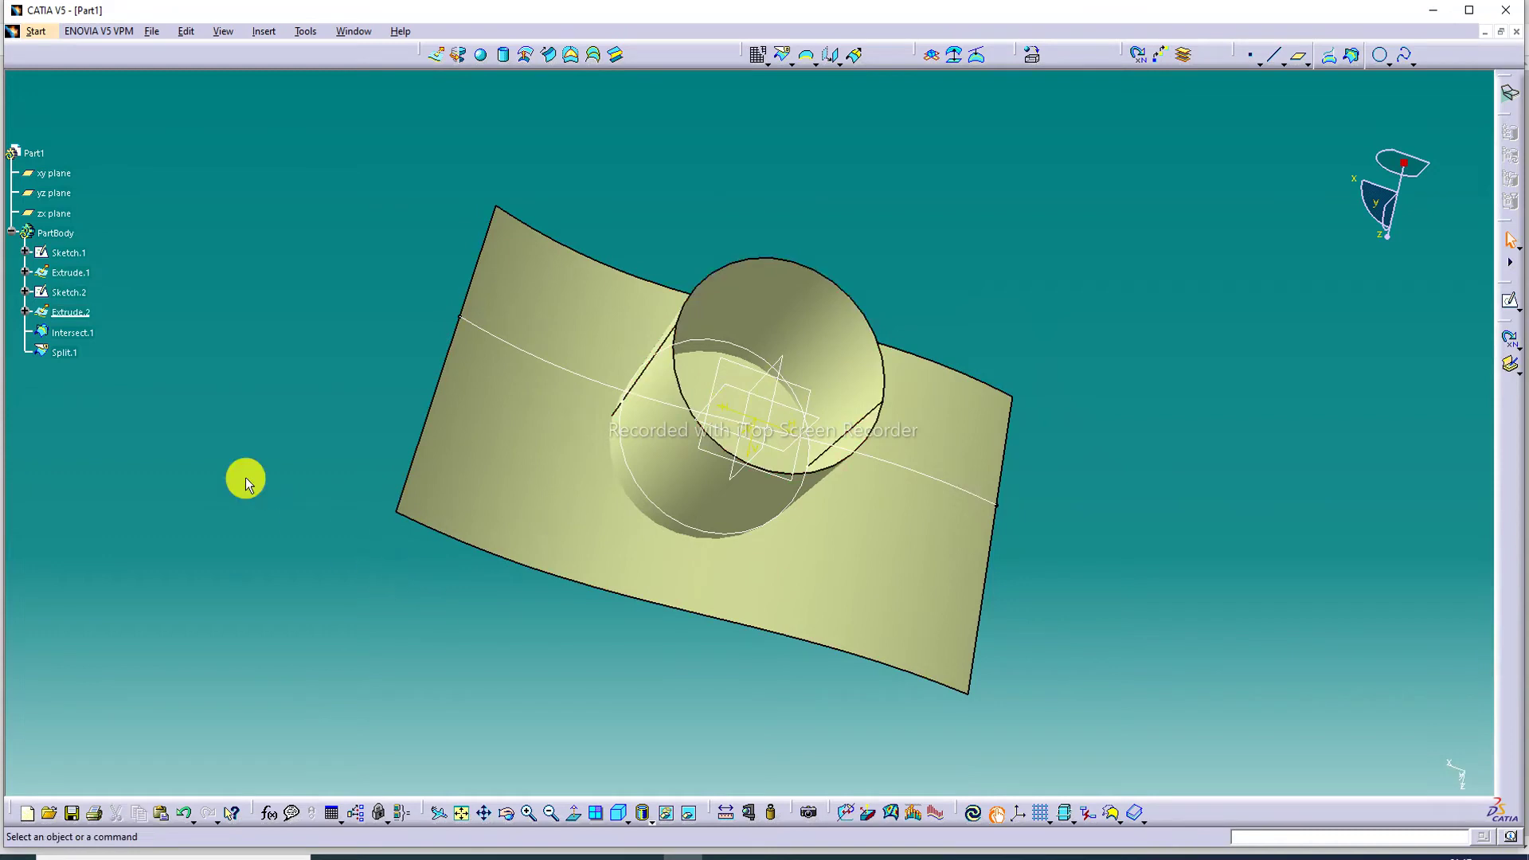
Reopen the split definition of the curved surface, accept it with the same elements, and undo the last action
{"action": "left_click", "coordinate": [64, 349]}
{"action": "double_click", "coordinate": [67, 353]}
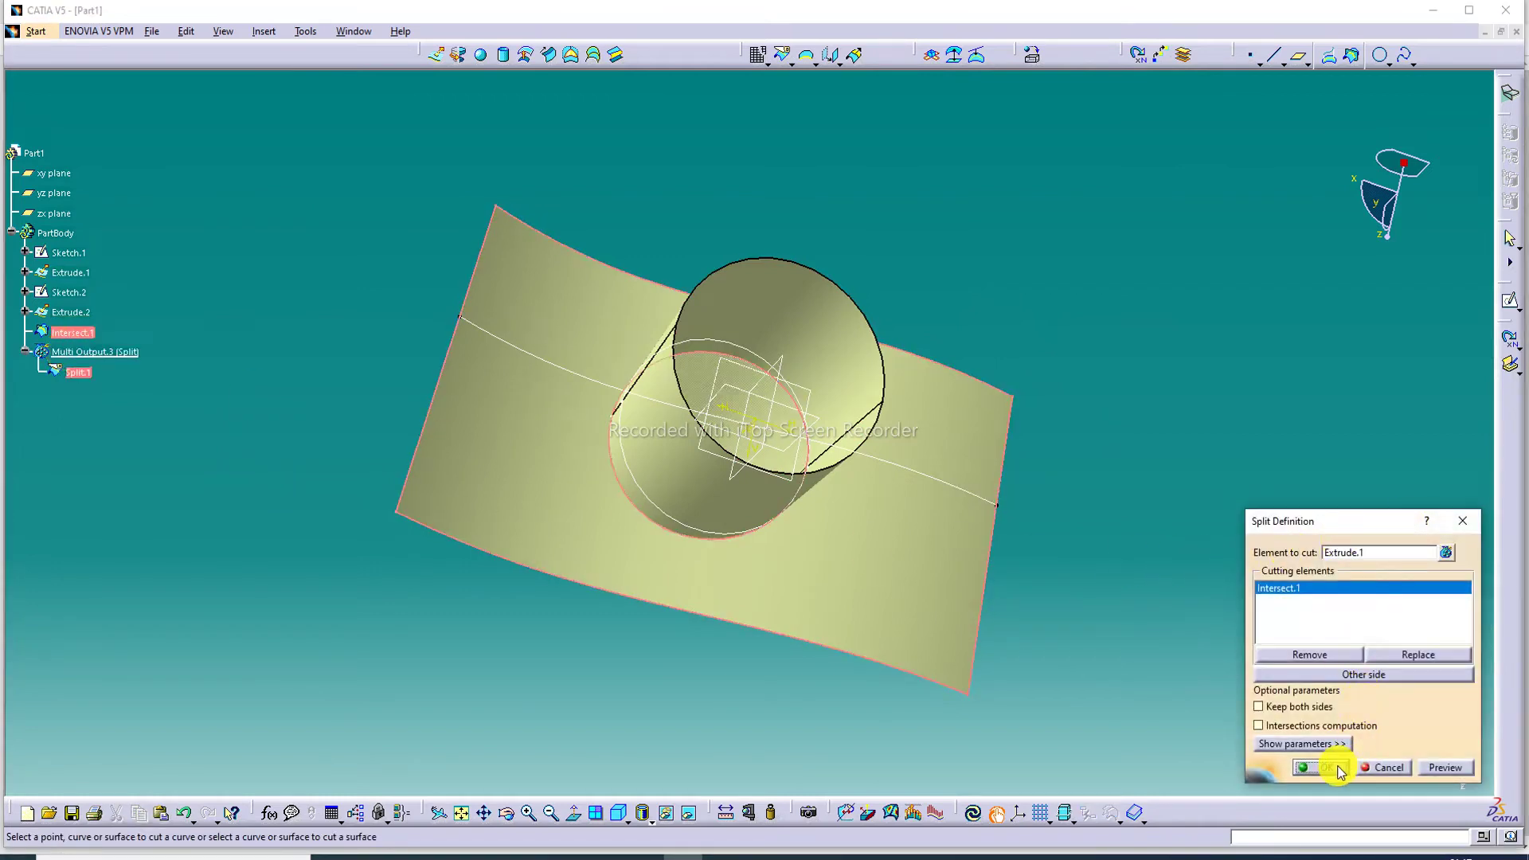
{"action": "left_click", "coordinate": [1339, 771]}
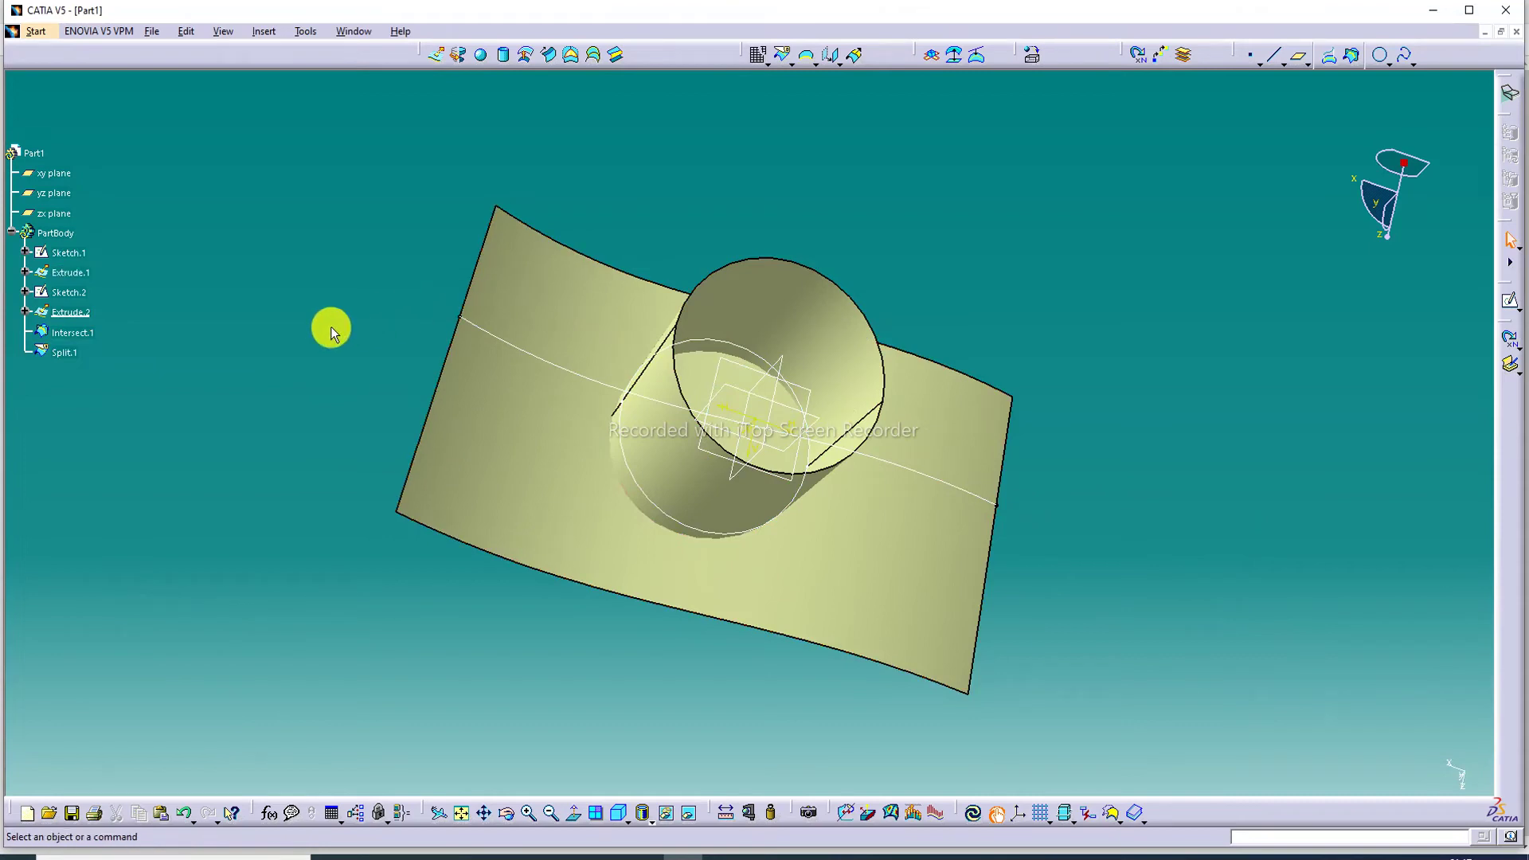
{"action": "left_click", "coordinate": [183, 814]}
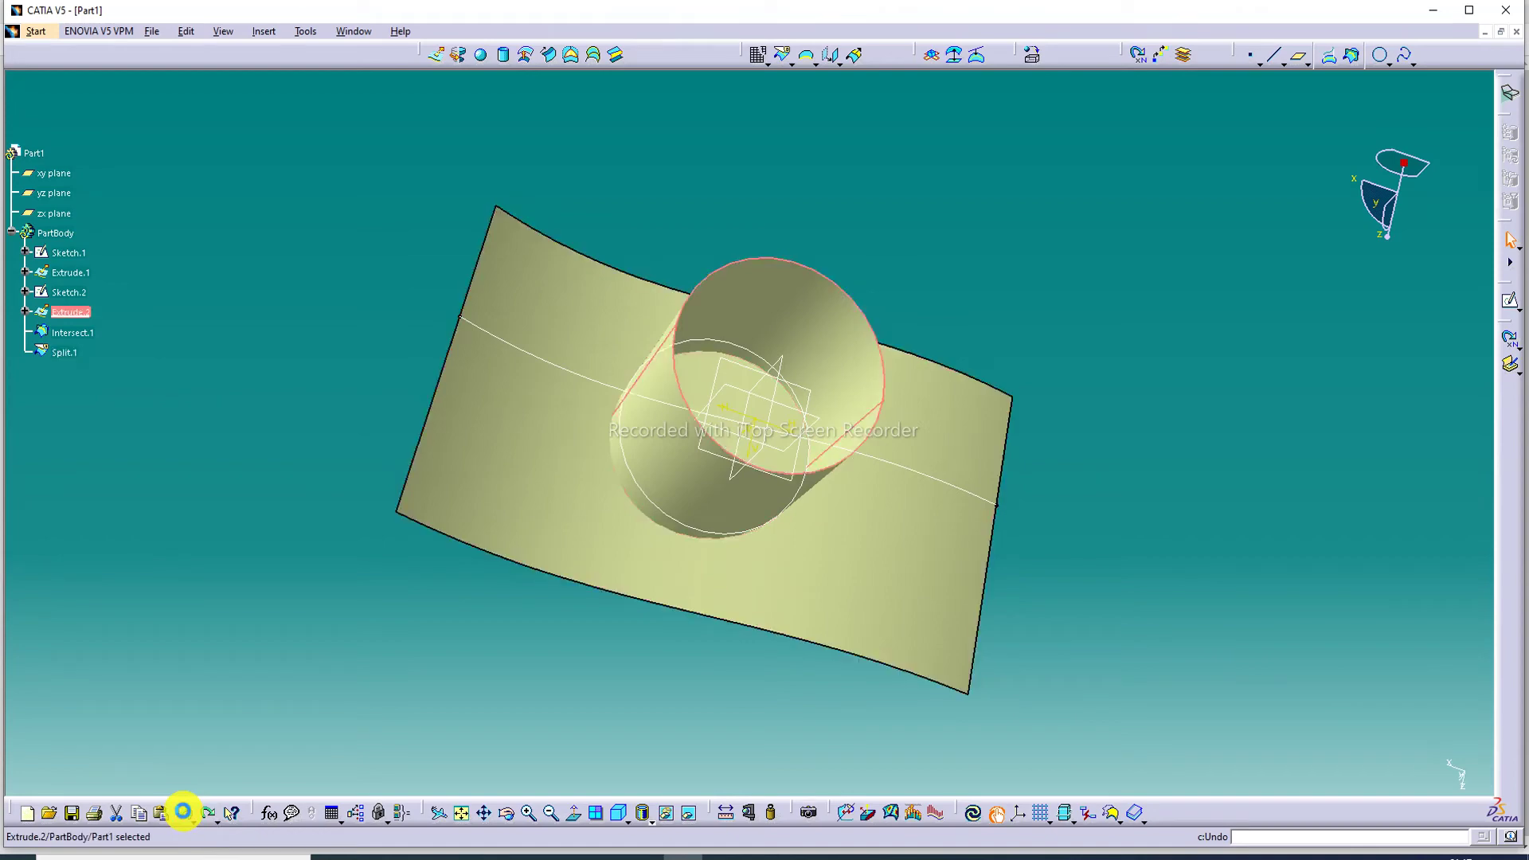
Set the fill color of the split curved surface to magenta in its graphic properties
{"action": "middle_click_drag", "start_coordinate": [969, 239], "coordinate": [898, 180]}
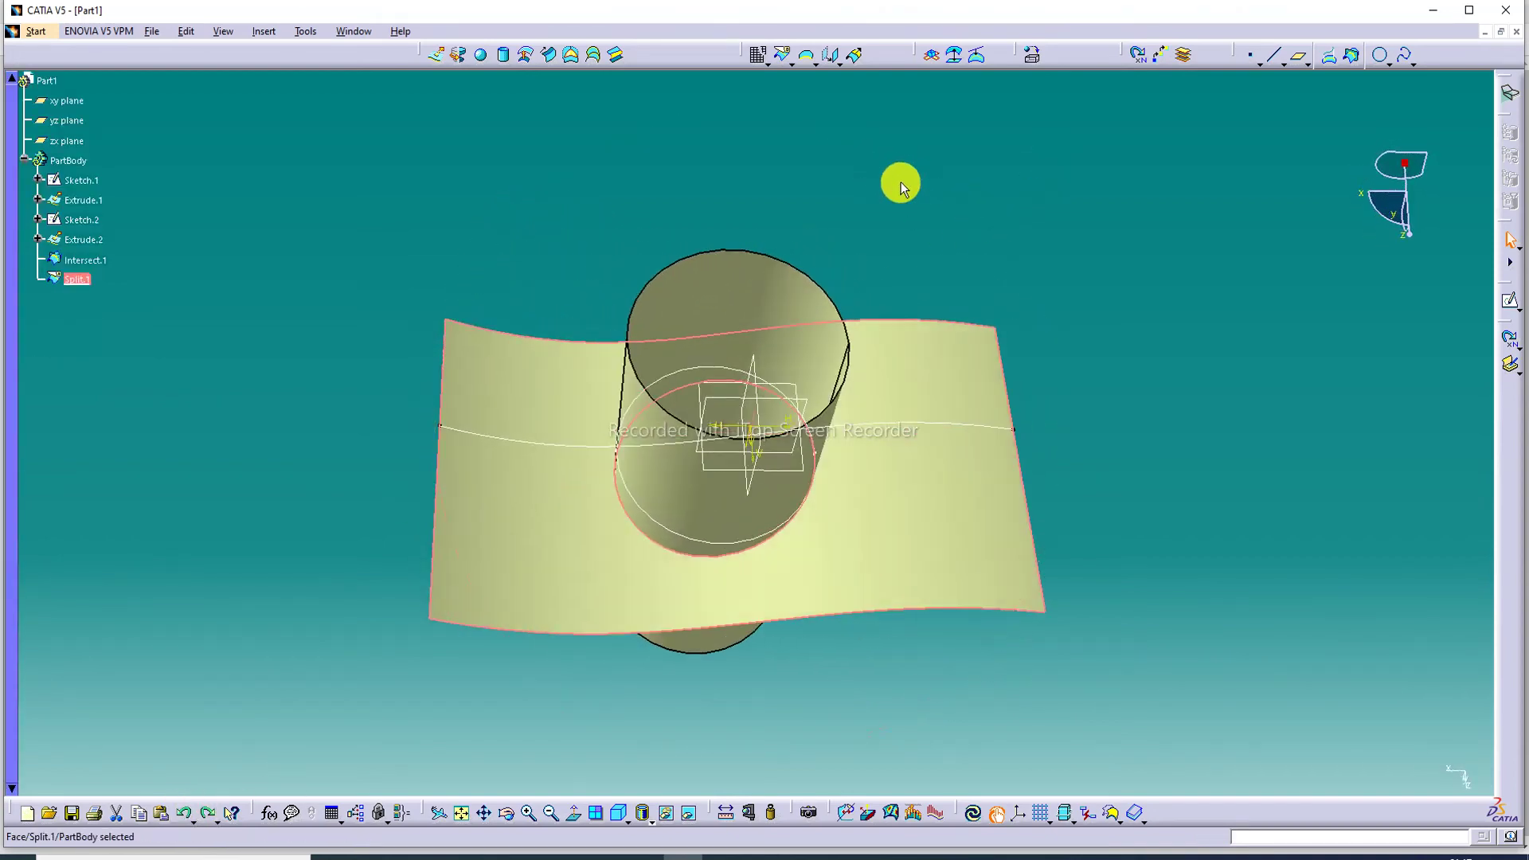
{"action": "right_click", "coordinate": [910, 378]}
{"action": "left_click", "coordinate": [953, 450]}
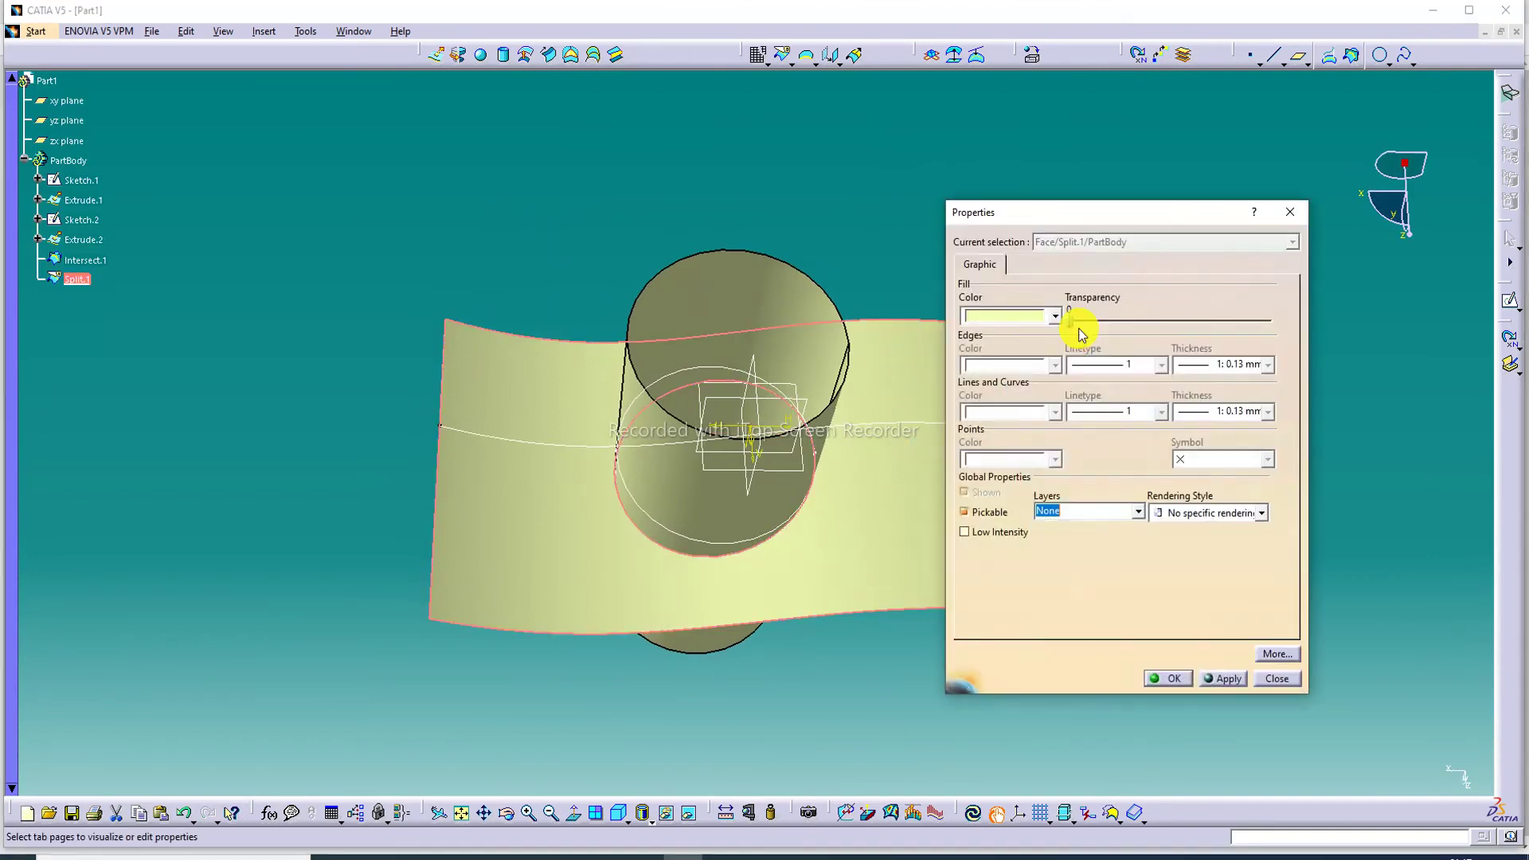
{"action": "left_click", "coordinate": [1054, 316]}
{"action": "left_click", "coordinate": [1039, 430]}
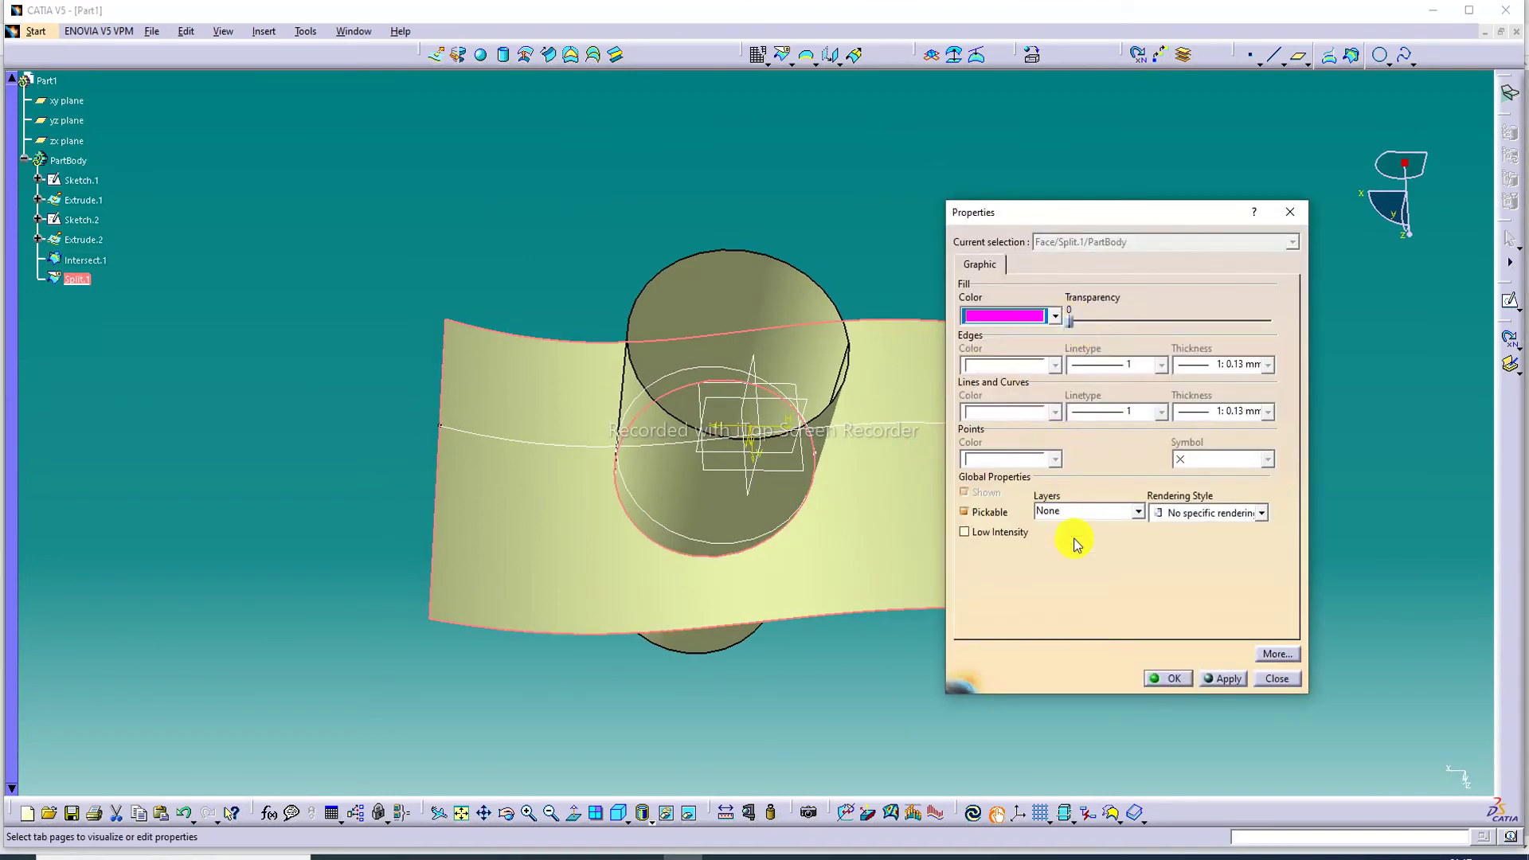
{"action": "left_click", "coordinate": [1169, 678]}
Hide the cylindrical surface to expose the hole in the magenta surface, and undo the hiding
{"action": "middle_click_drag", "start_coordinate": [863, 390], "coordinate": [763, 340]}
{"action": "right_click", "coordinate": [759, 347]}
{"action": "left_click", "coordinate": [823, 387]}
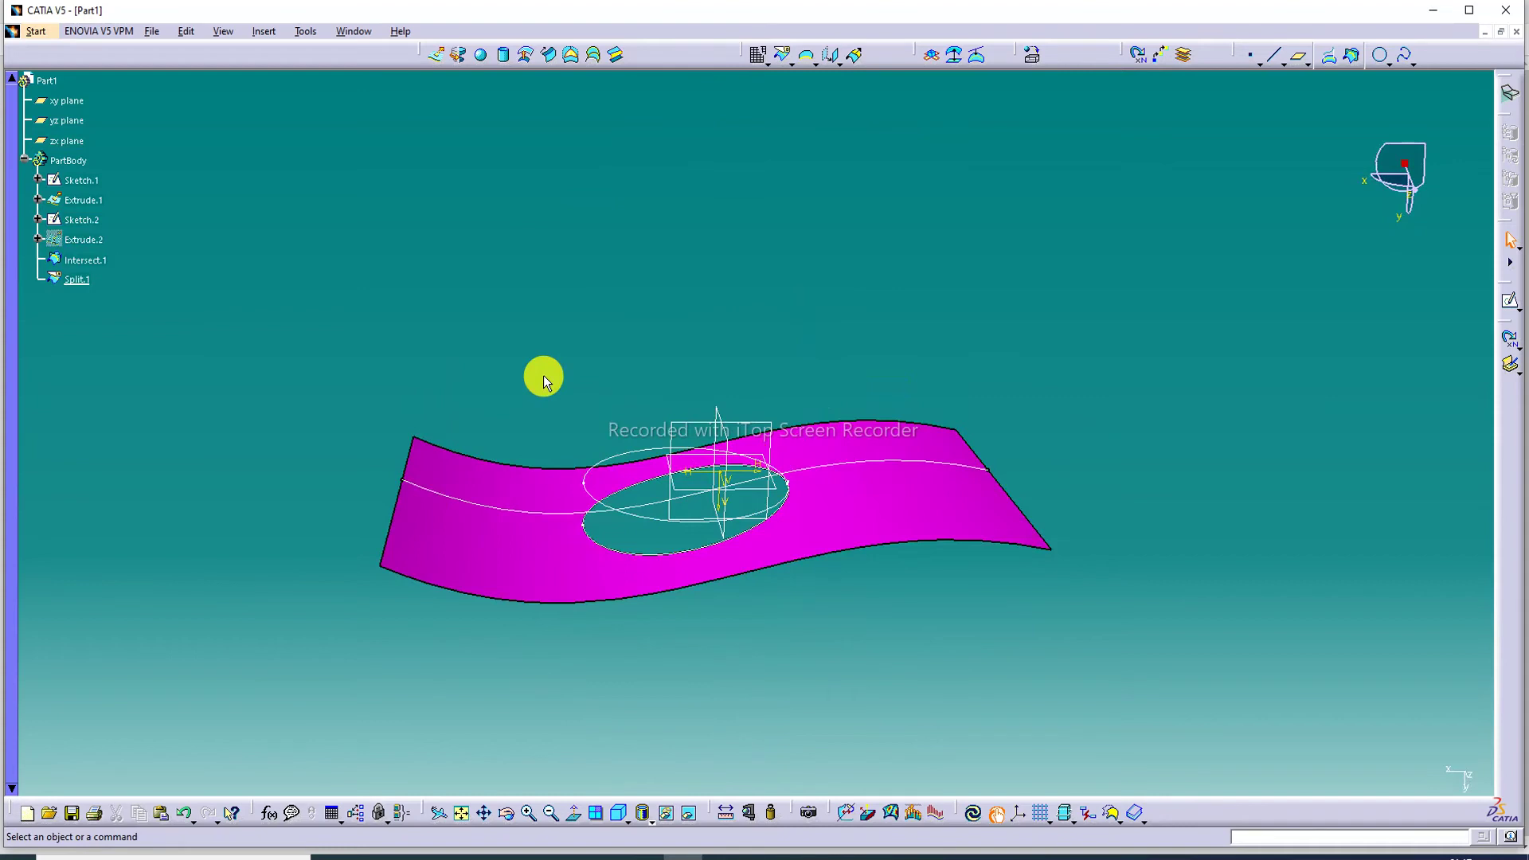
{"action": "left_click", "coordinate": [188, 814]}
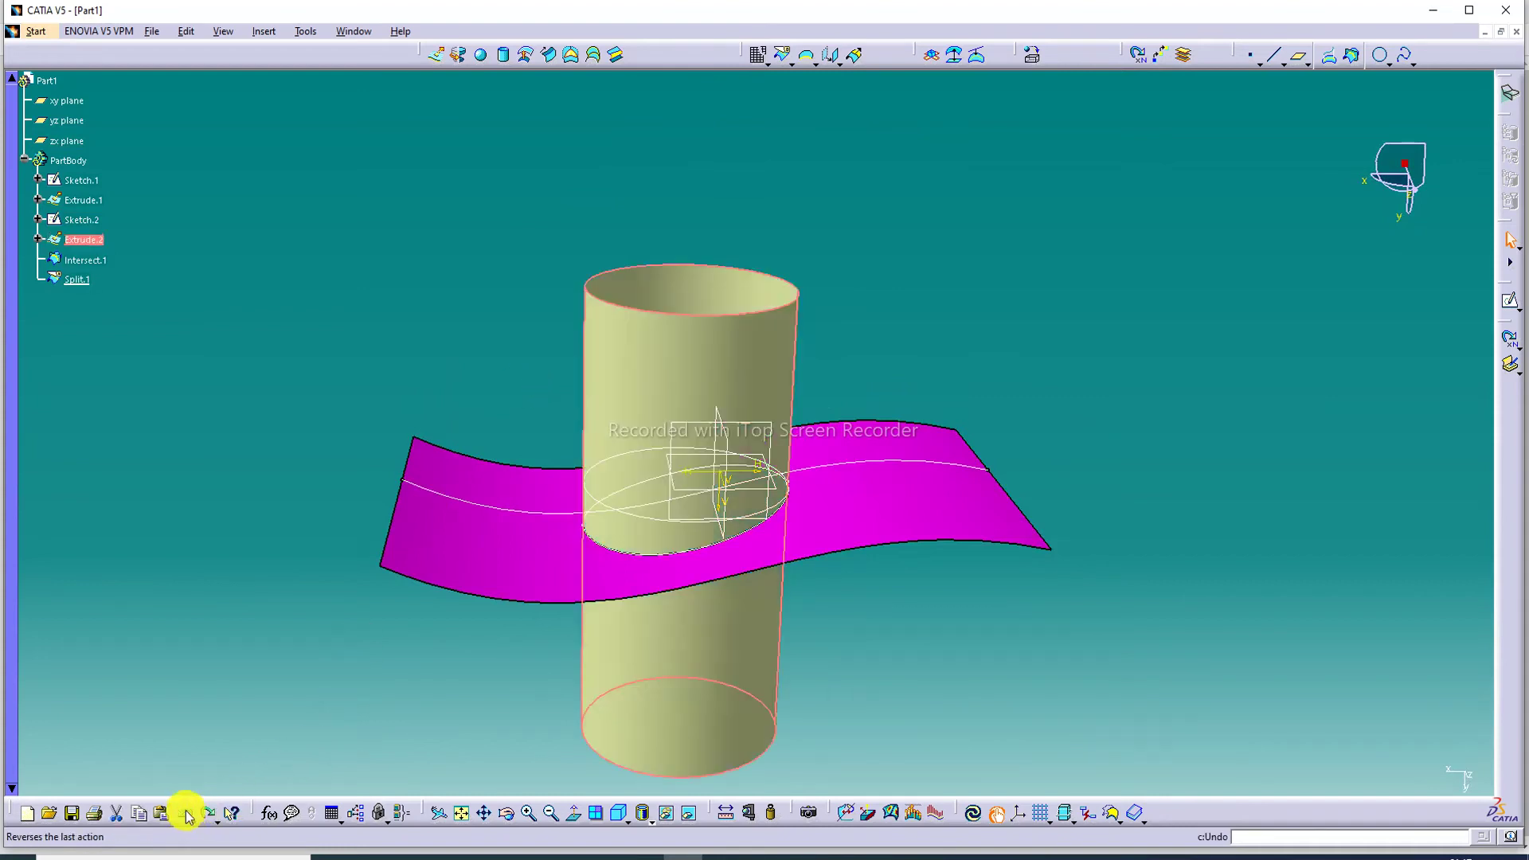
Set the fill color of the cylindrical surface to blue in its graphic properties
{"action": "right_click", "coordinate": [753, 360]}
{"action": "left_click", "coordinate": [810, 427]}
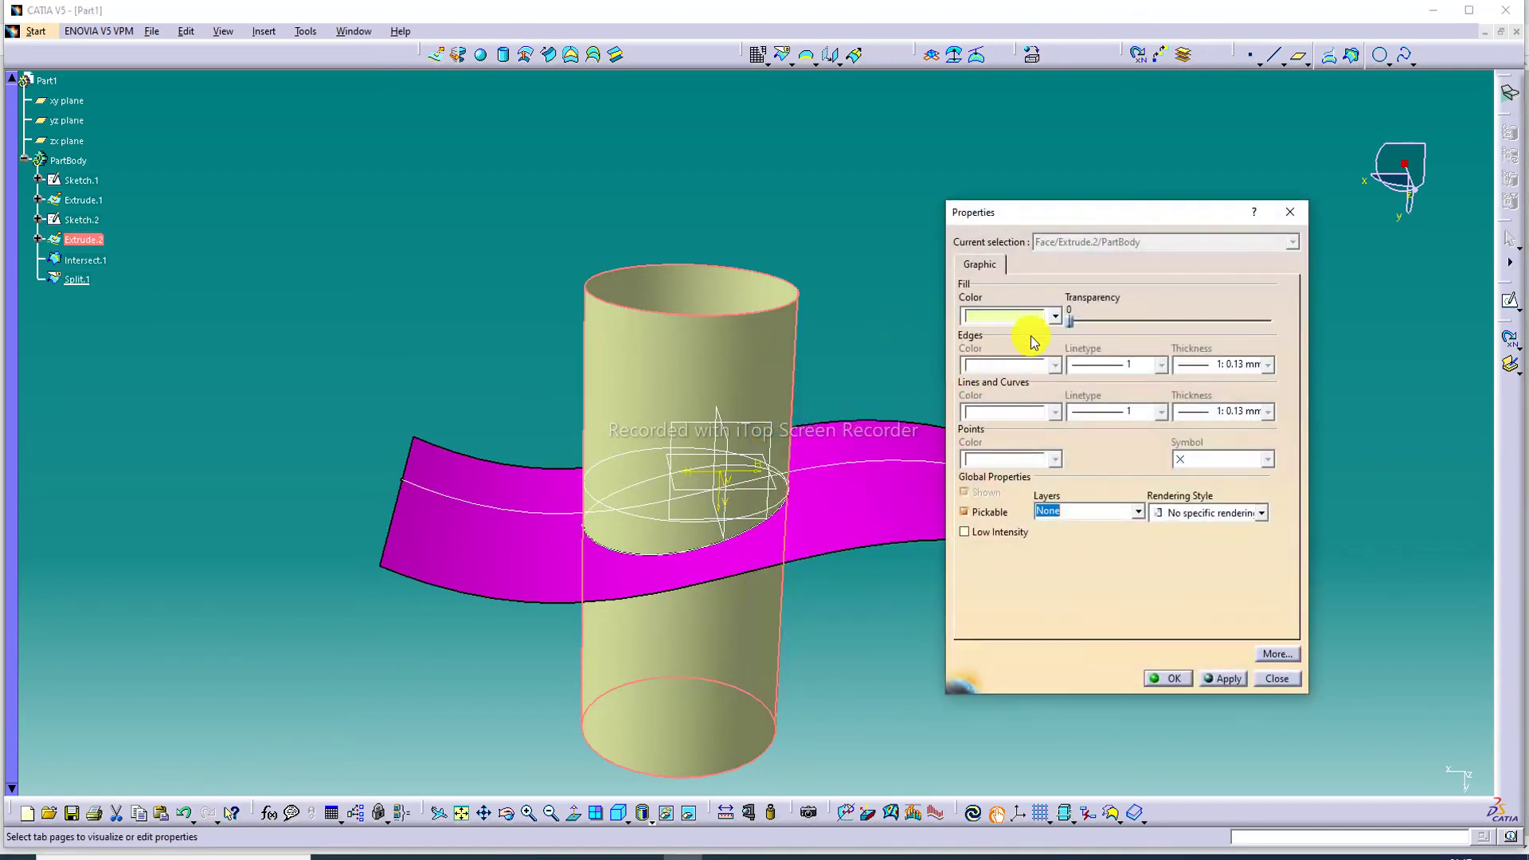
{"action": "left_click", "coordinate": [1048, 317]}
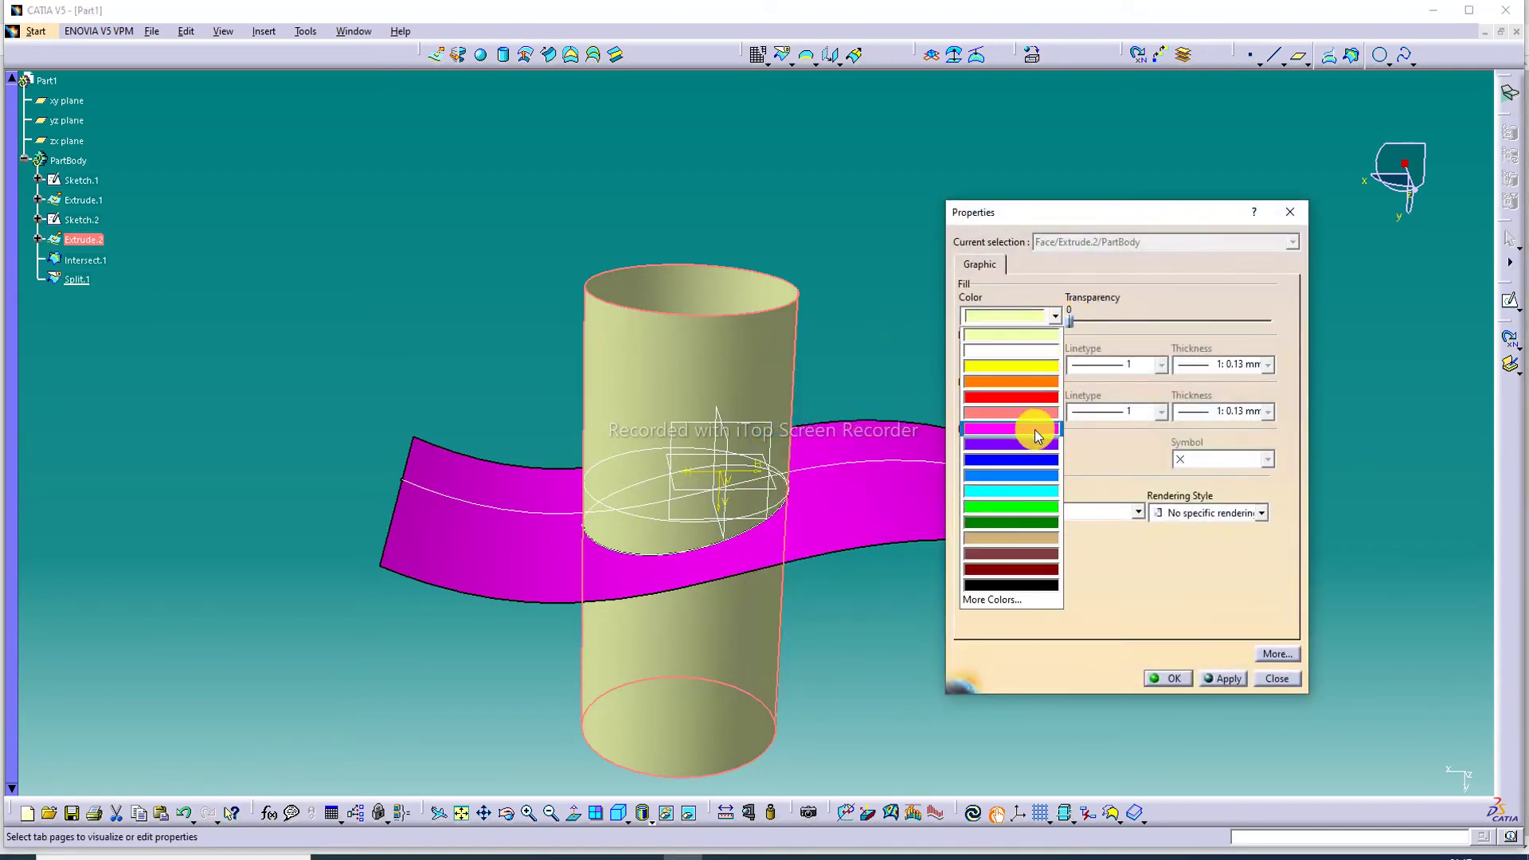
{"action": "left_click", "coordinate": [1038, 459]}
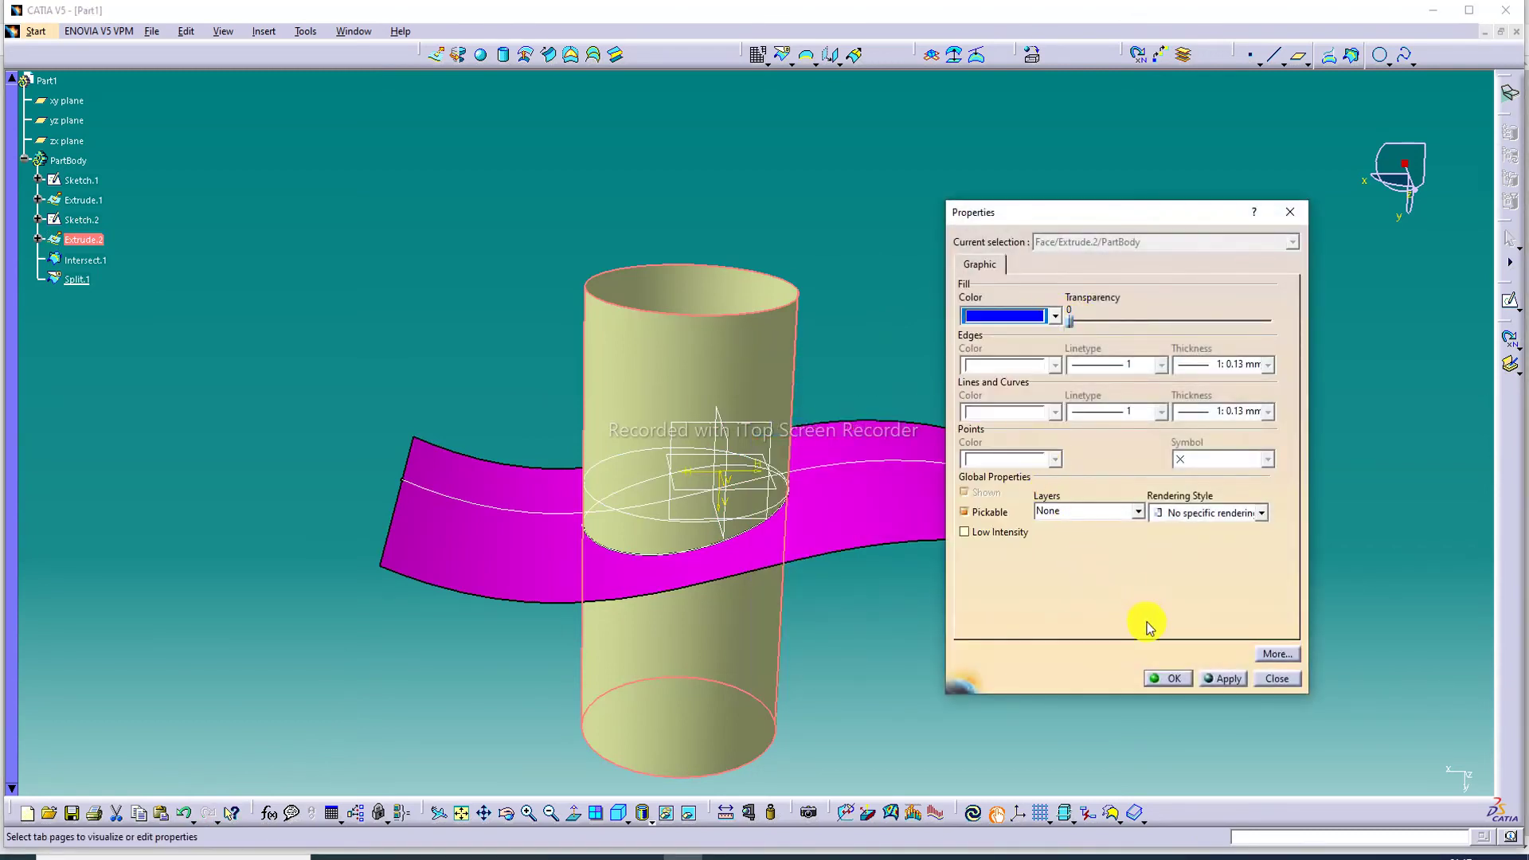
{"action": "left_click", "coordinate": [1164, 677]}
Hide the spline sketch that runs along the middle of the magenta surface
{"action": "middle_click", "coordinate": [955, 255]}
{"action": "middle_click_drag", "start_coordinate": [954, 255], "coordinate": [877, 539]}
{"action": "middle_click_drag", "start_coordinate": [659, 512], "coordinate": [792, 205]}
{"action": "middle_click_drag", "start_coordinate": [649, 289], "coordinate": [470, 341]}
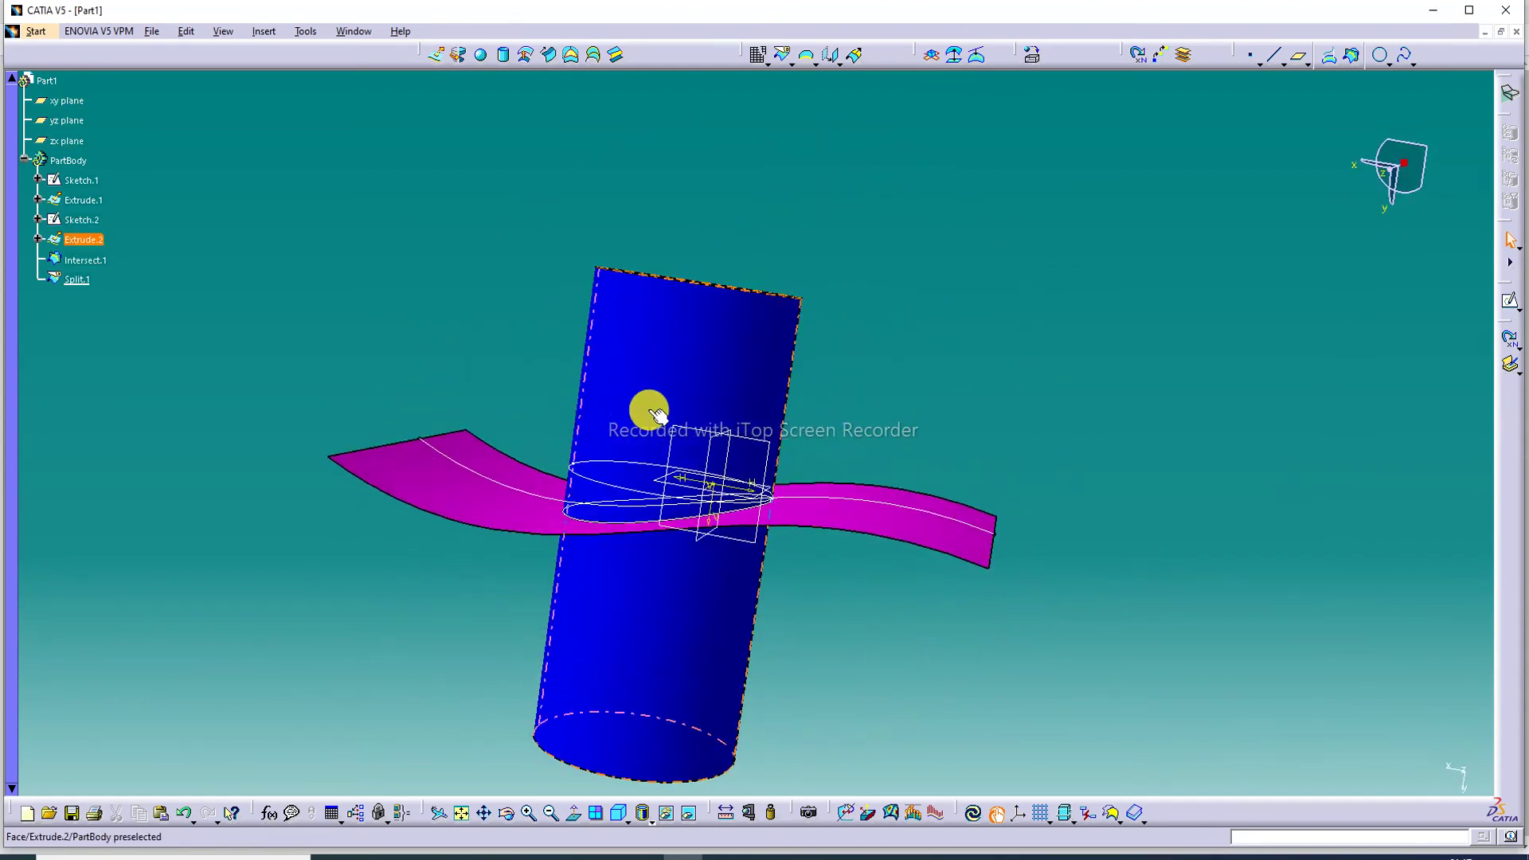
{"action": "middle_click_drag", "start_coordinate": [649, 410], "coordinate": [692, 348]}
{"action": "mouse_move", "coordinate": [939, 260]}
{"action": "middle_mouse_down"}
{"action": "mouse_move", "coordinate": [897, 325]}
{"action": "mouse_move", "coordinate": [887, 485]}
{"action": "middle_mouse_up"}
{"action": "right_click", "coordinate": [886, 487]}
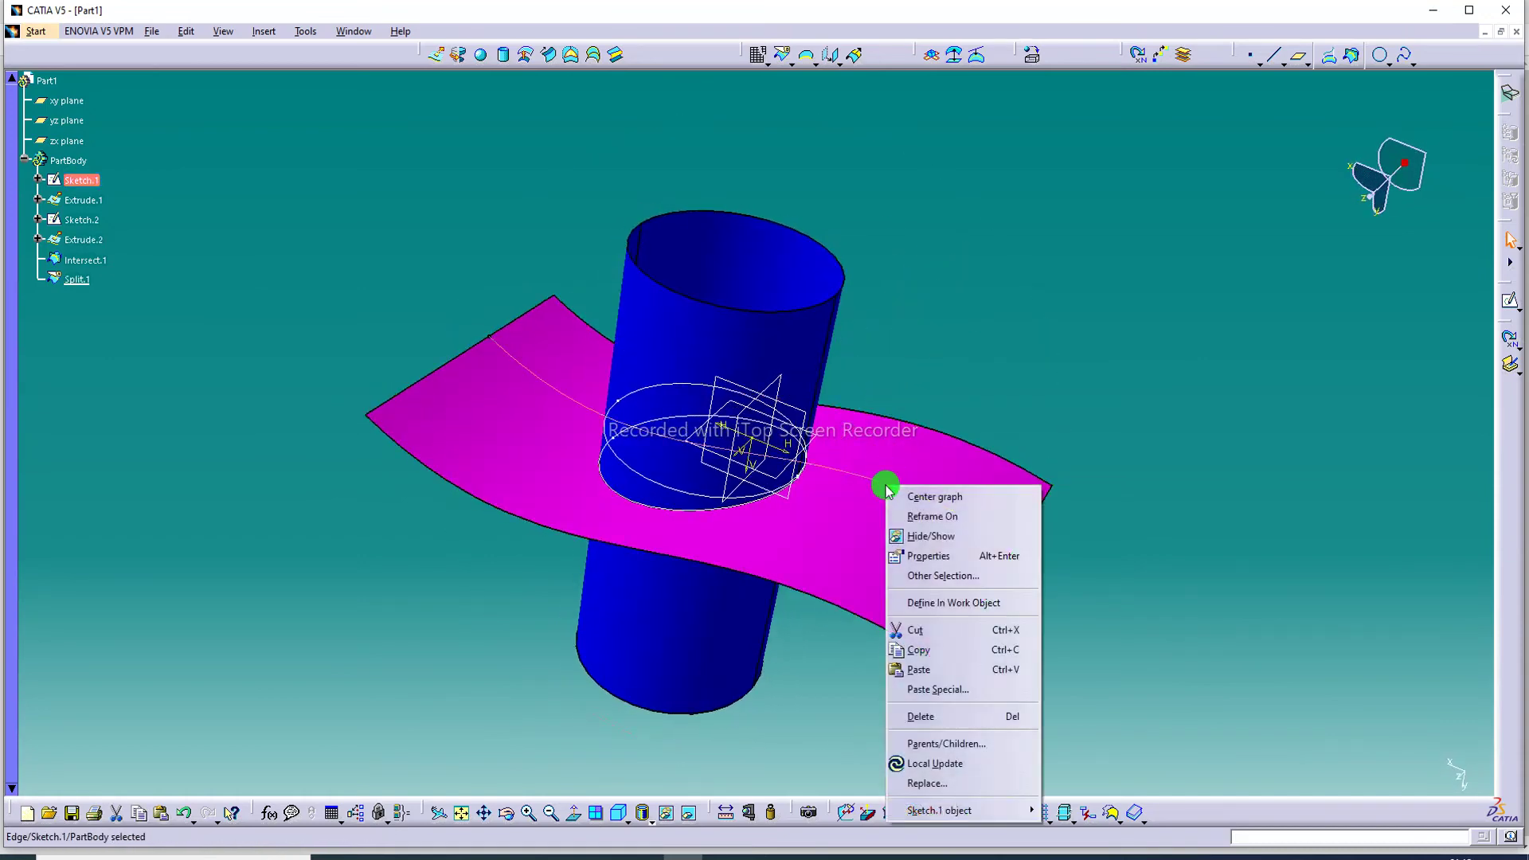
{"action": "left_click", "coordinate": [947, 539]}
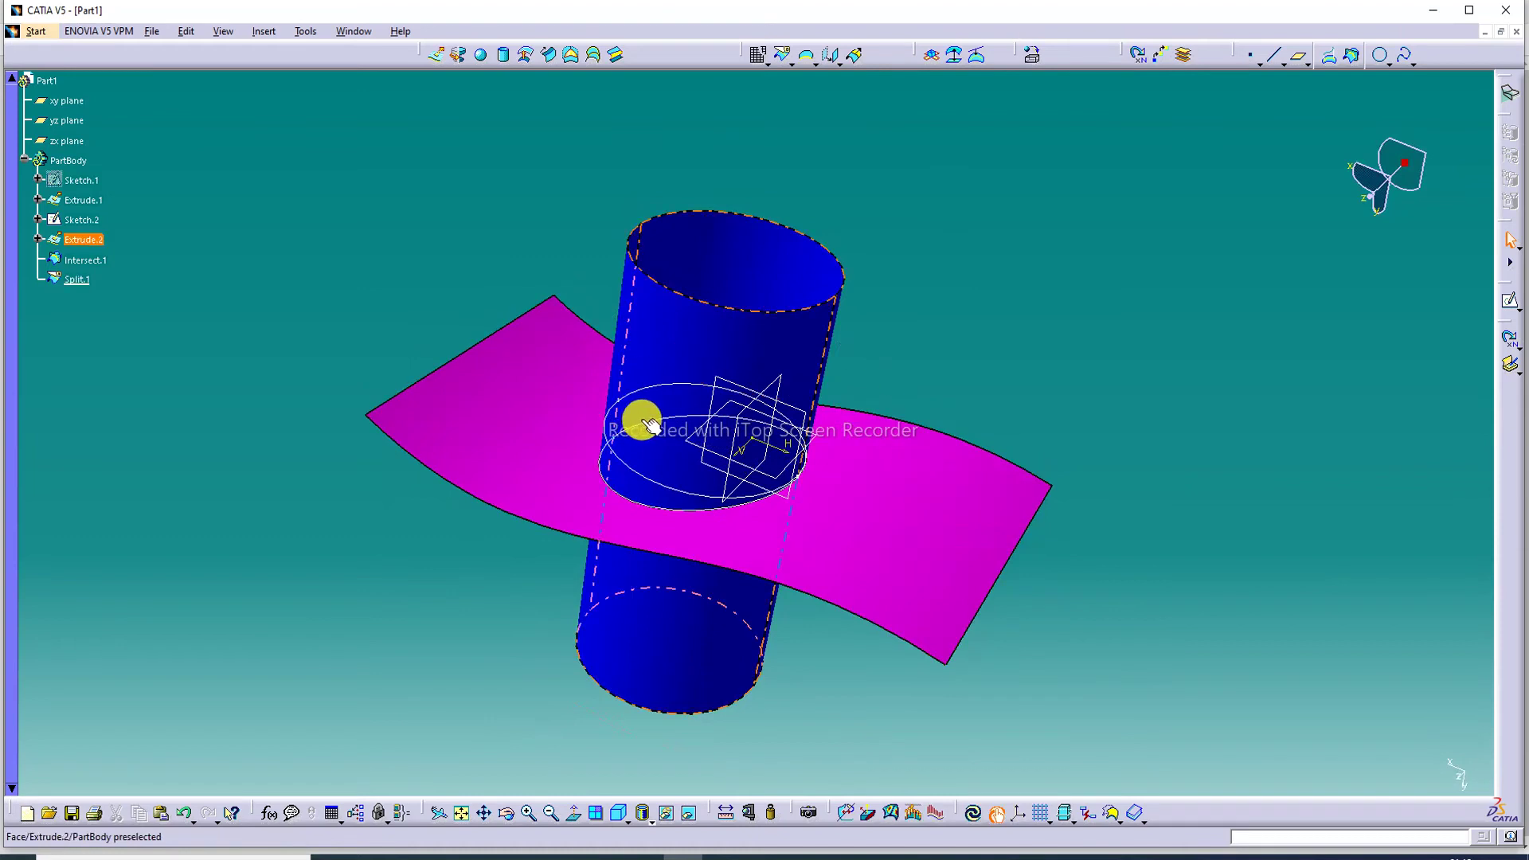
Hide the yz, xy and zx reference planes at the model's origin
{"action": "mouse_move", "coordinate": [743, 454]}
{"action": "middle_mouse_down"}
{"action": "mouse_move", "coordinate": [764, 338]}
{"action": "mouse_move", "coordinate": [758, 375]}
{"action": "middle_mouse_up"}
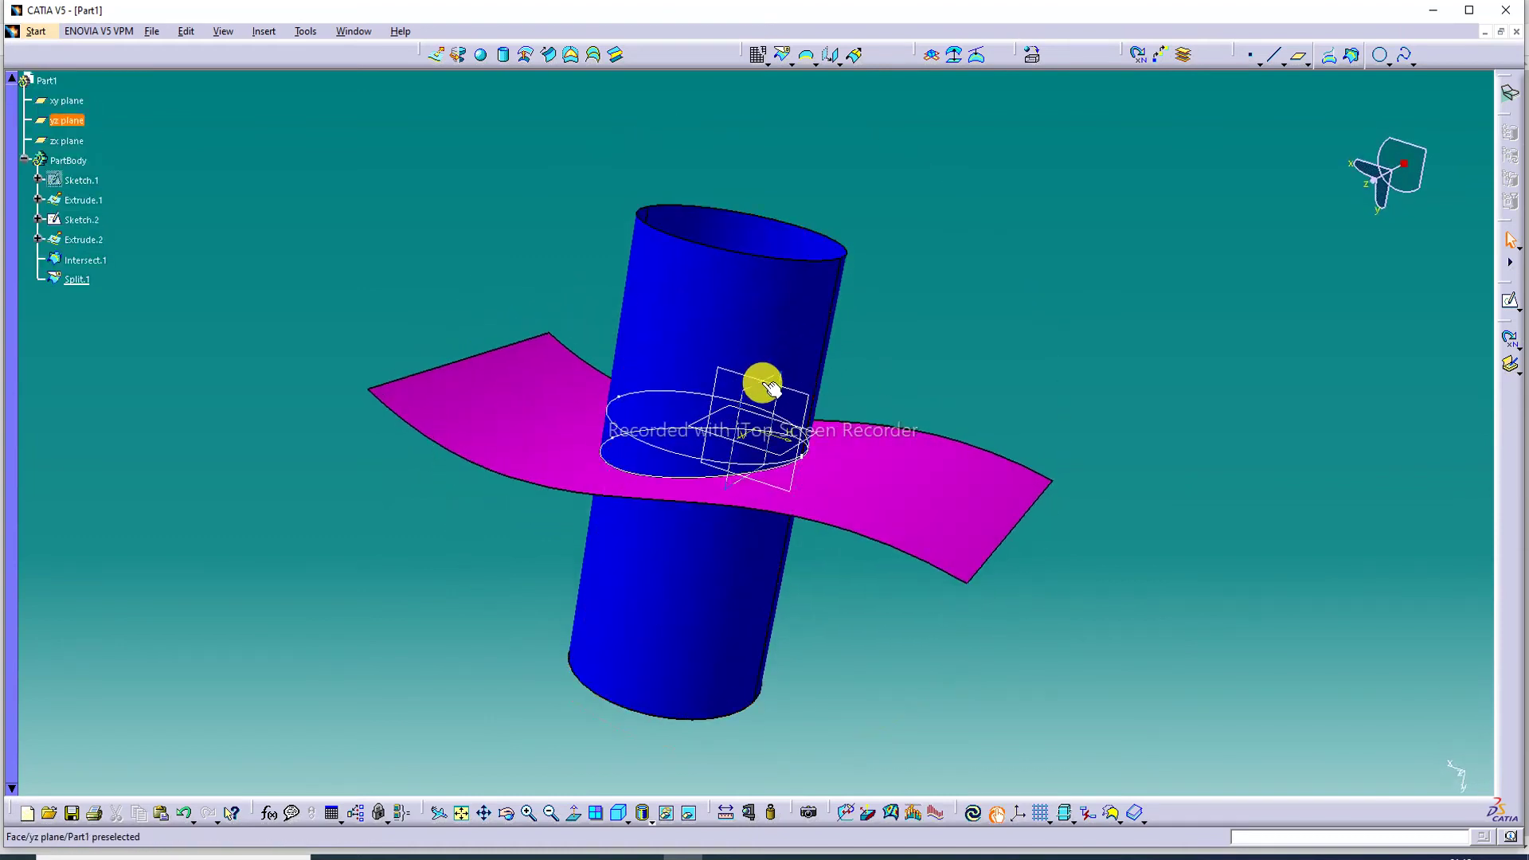
{"action": "right_click", "coordinate": [766, 384]}
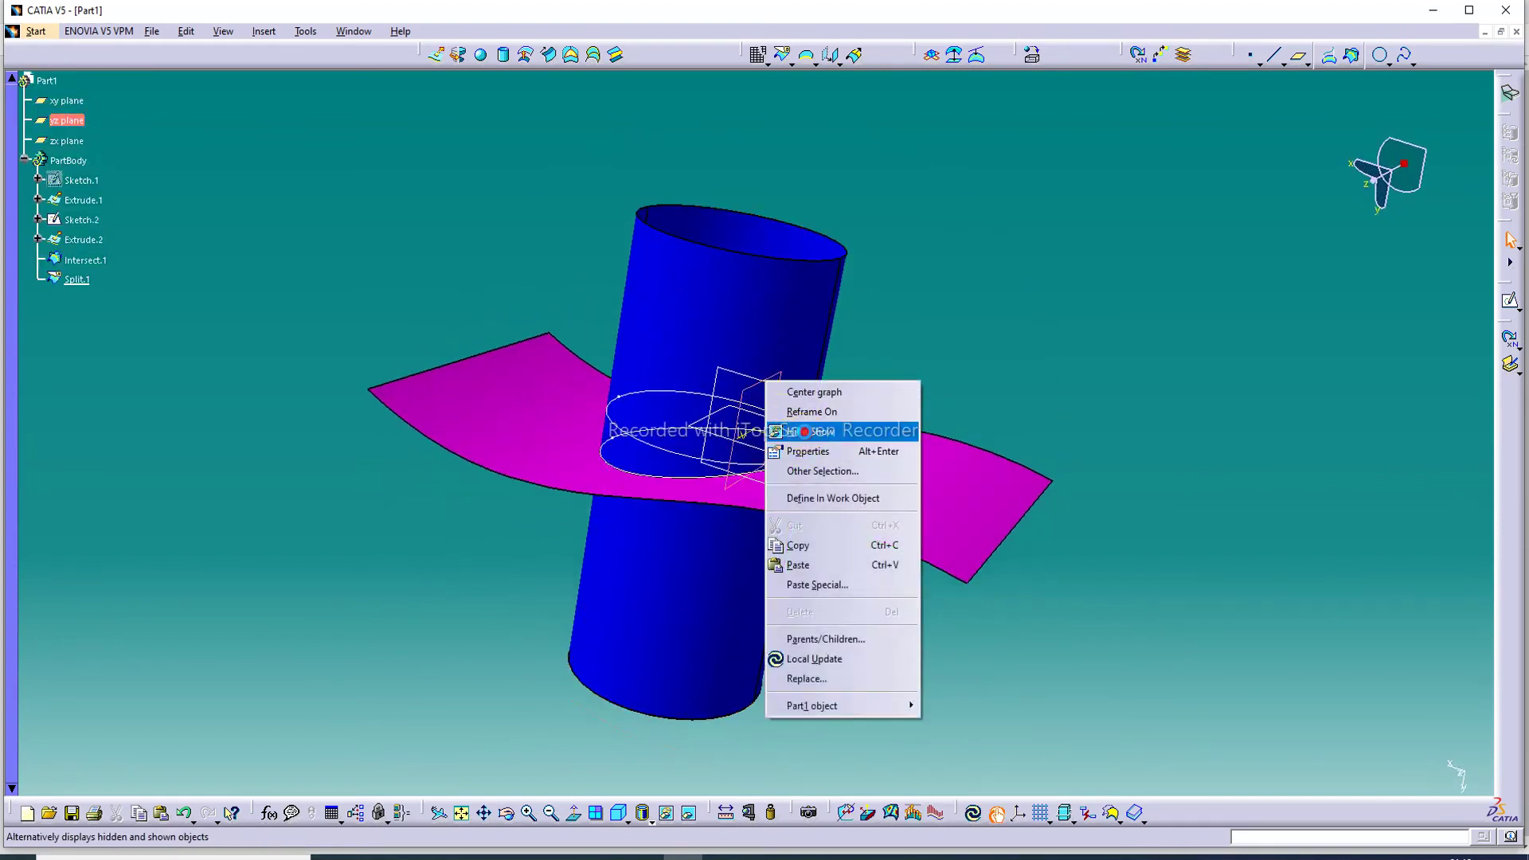
{"action": "left_click", "coordinate": [796, 433]}
{"action": "right_click", "coordinate": [803, 392]}
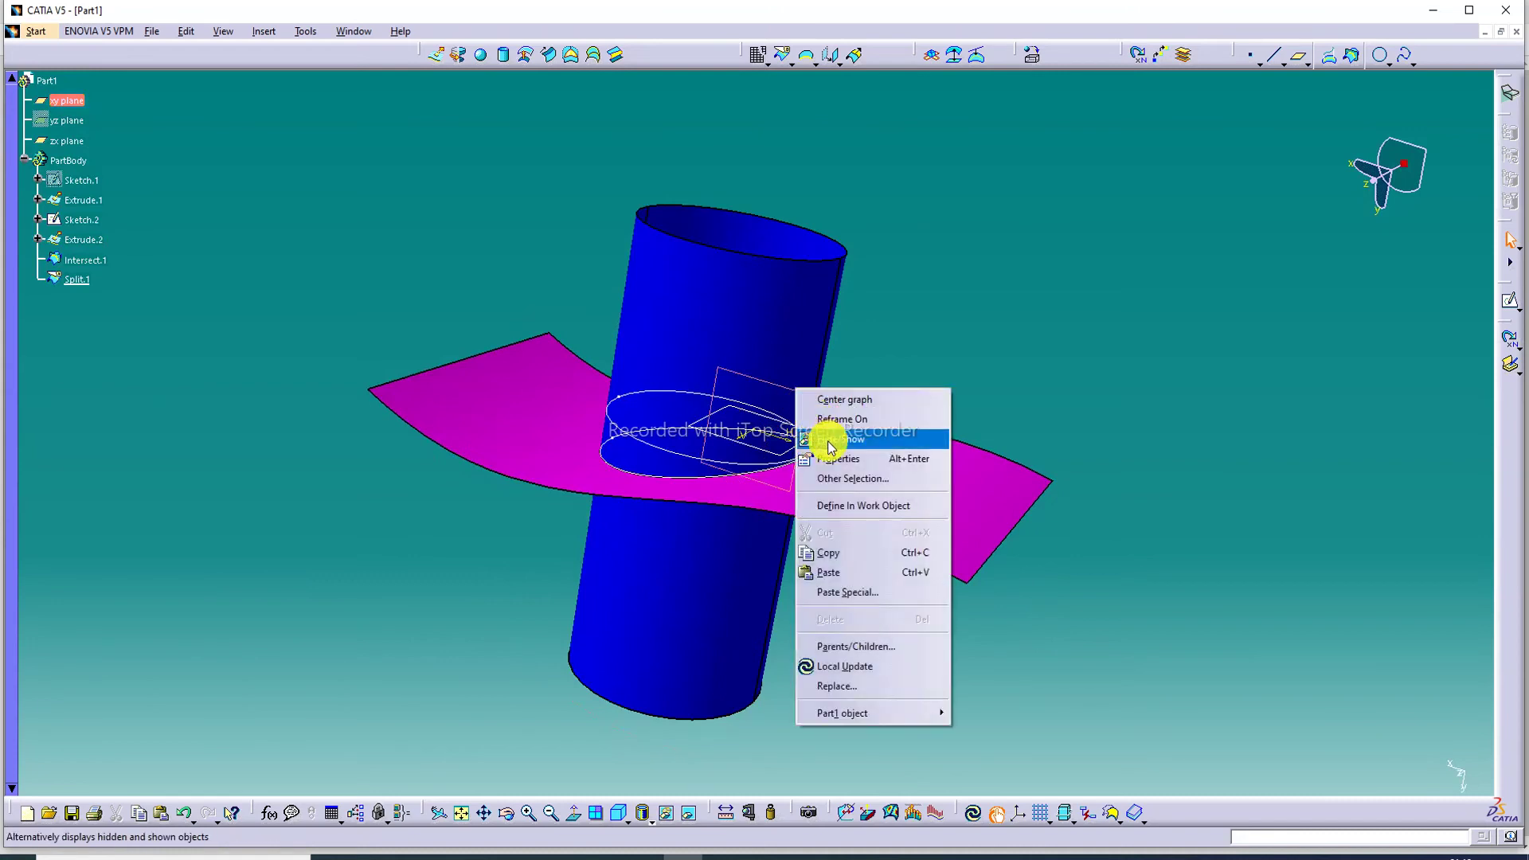
{"action": "left_click", "coordinate": [845, 439]}
{"action": "right_click", "coordinate": [810, 432]}
{"action": "left_click", "coordinate": [854, 480]}
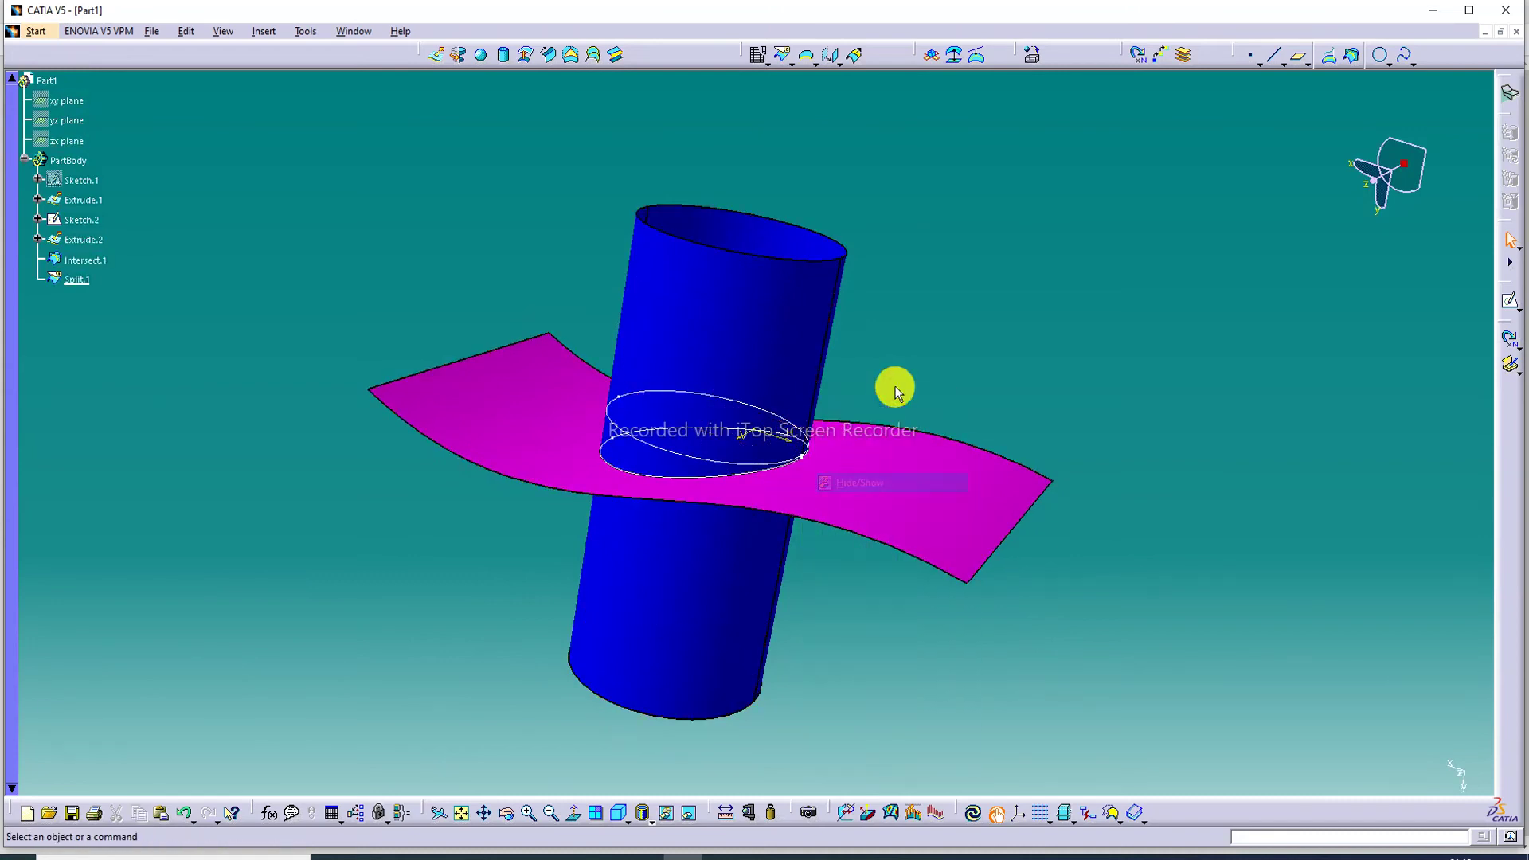
Hide the circular sketch of the cylinder and the intersection curve on the magenta surface
{"action": "middle_click_drag", "start_coordinate": [913, 266], "coordinate": [939, 331]}
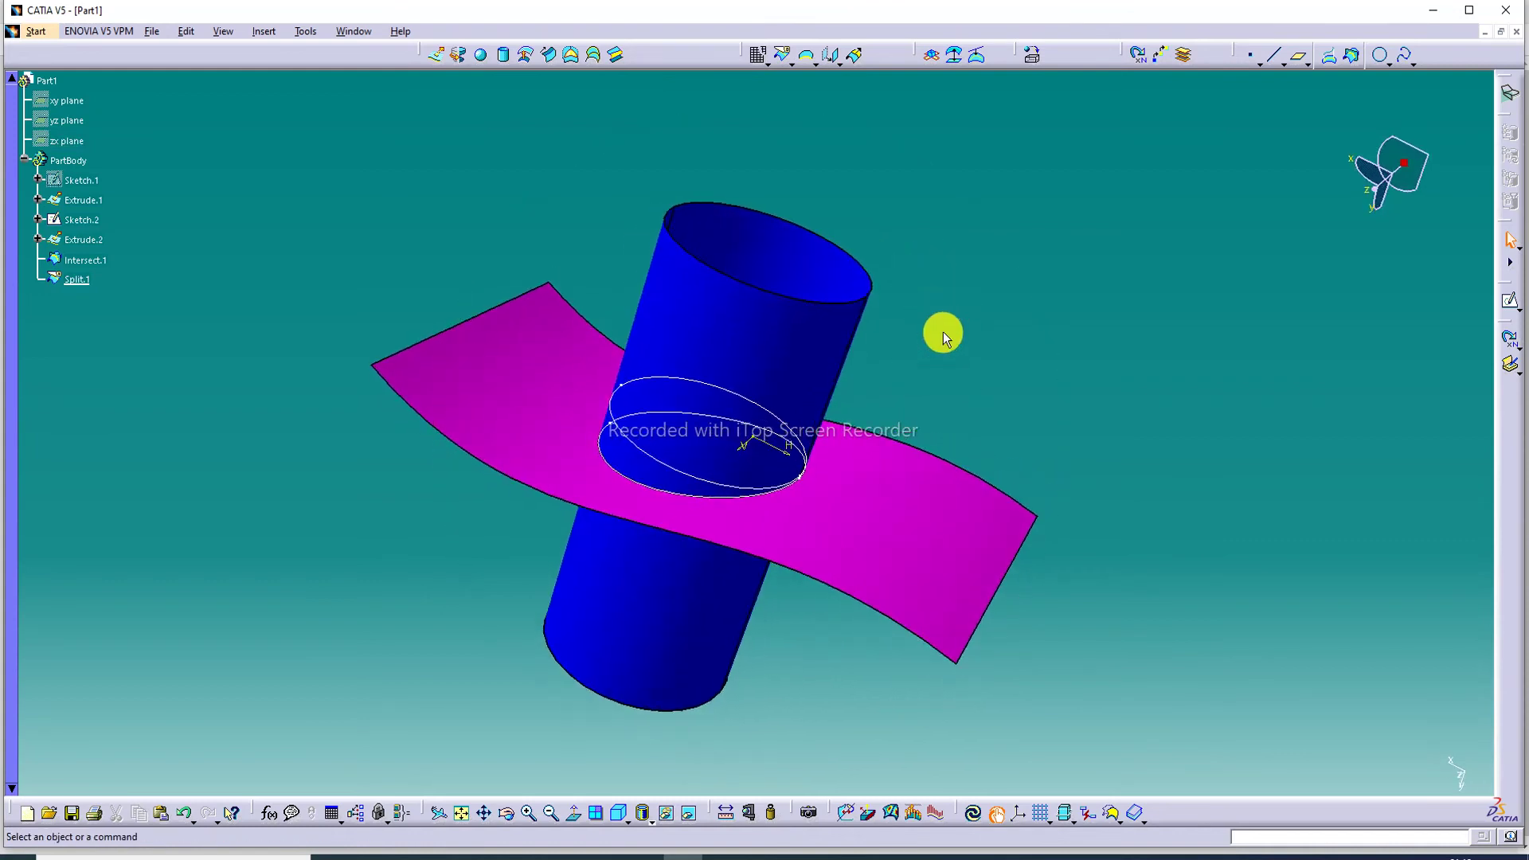
{"action": "right_click", "coordinate": [670, 469]}
{"action": "left_click", "coordinate": [676, 515]}
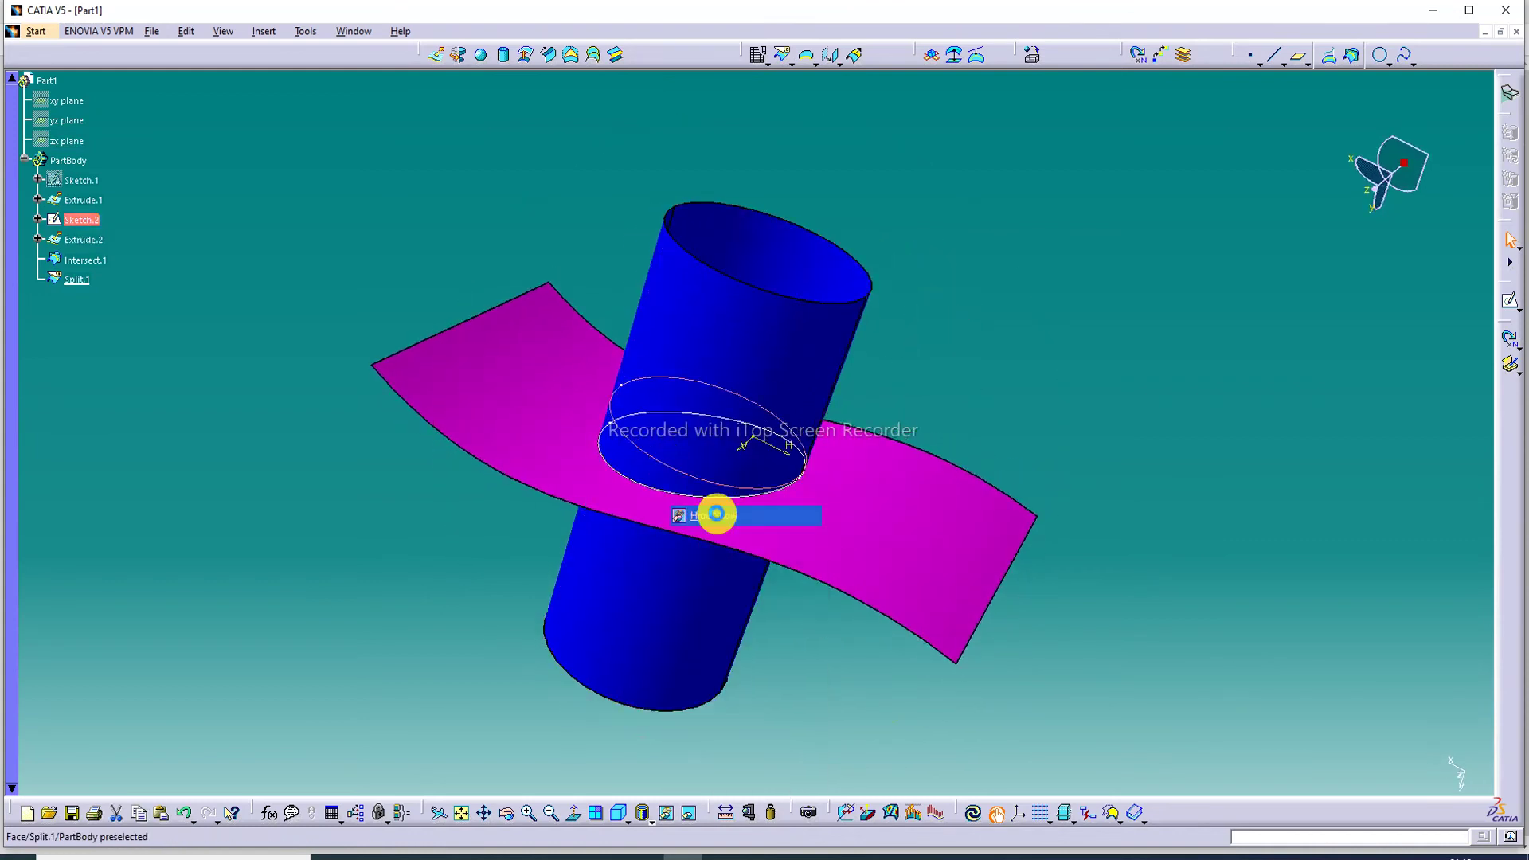
{"action": "left_click", "coordinate": [629, 482]}
{"action": "right_click", "coordinate": [629, 482]}
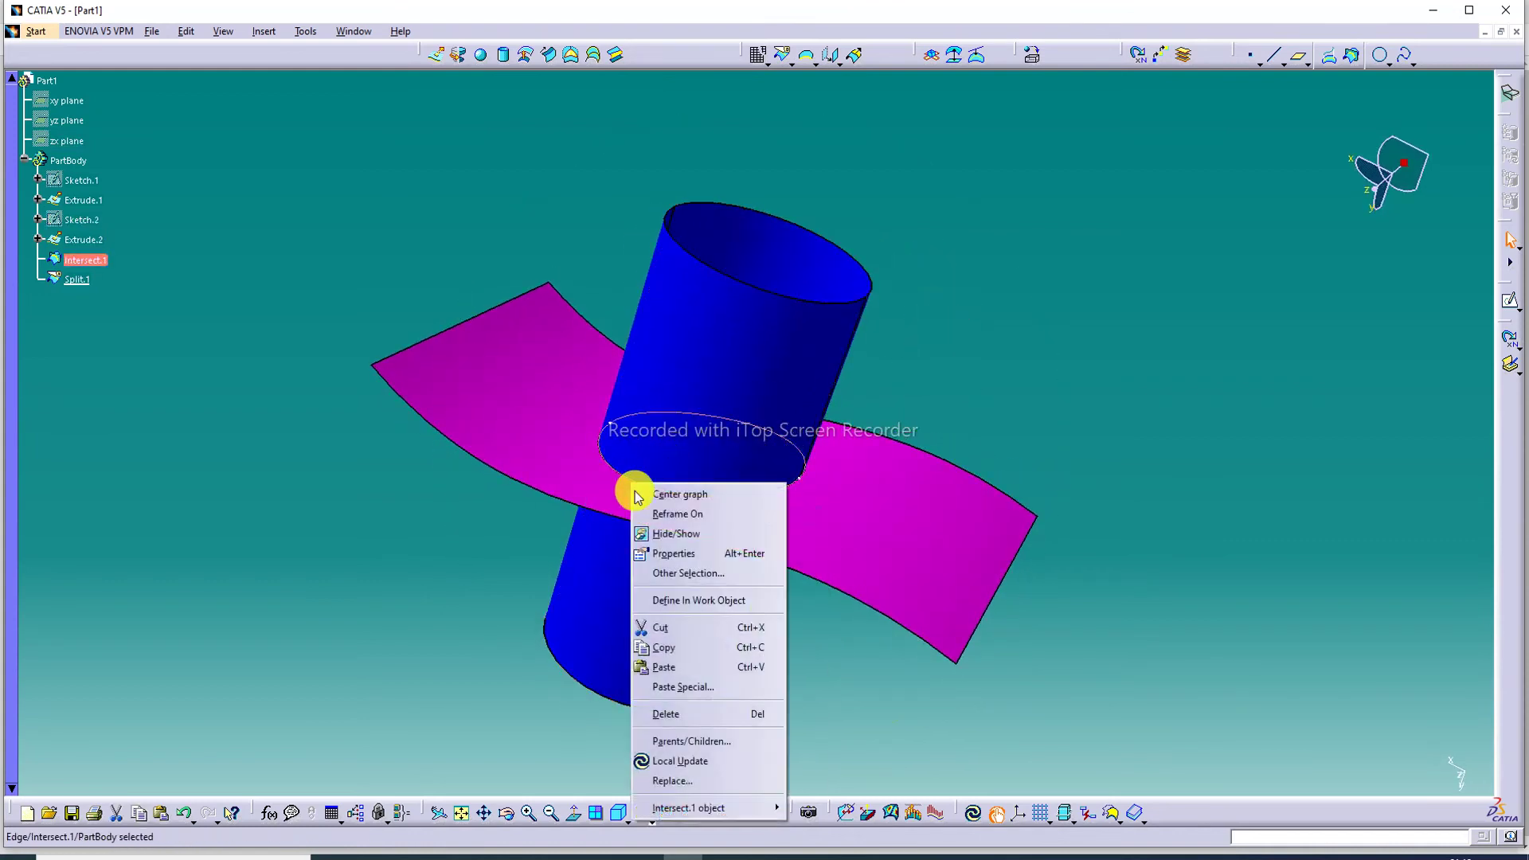
{"action": "left_click", "coordinate": [673, 526]}
Fit the model in the view and examine the blue cylinder passing through the magenta surface from several angles
{"action": "middle_click_drag", "start_coordinate": [911, 367], "coordinate": [1065, 232]}
{"action": "left_click", "coordinate": [462, 813]}
{"action": "middle_click_drag", "start_coordinate": [1034, 337], "coordinate": [809, 252]}
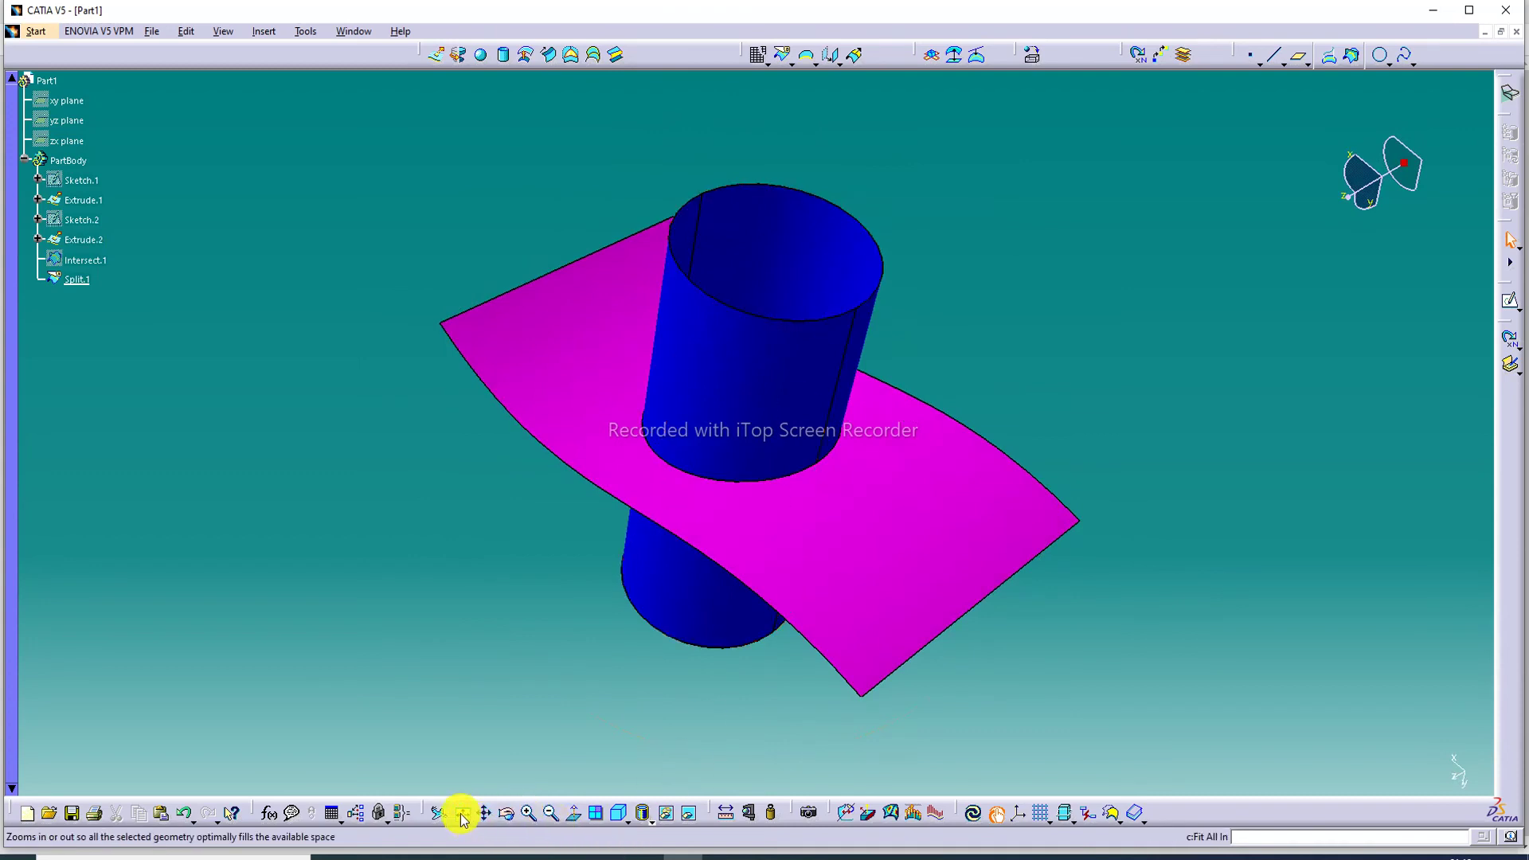
{"action": "left_click", "coordinate": [529, 813]}
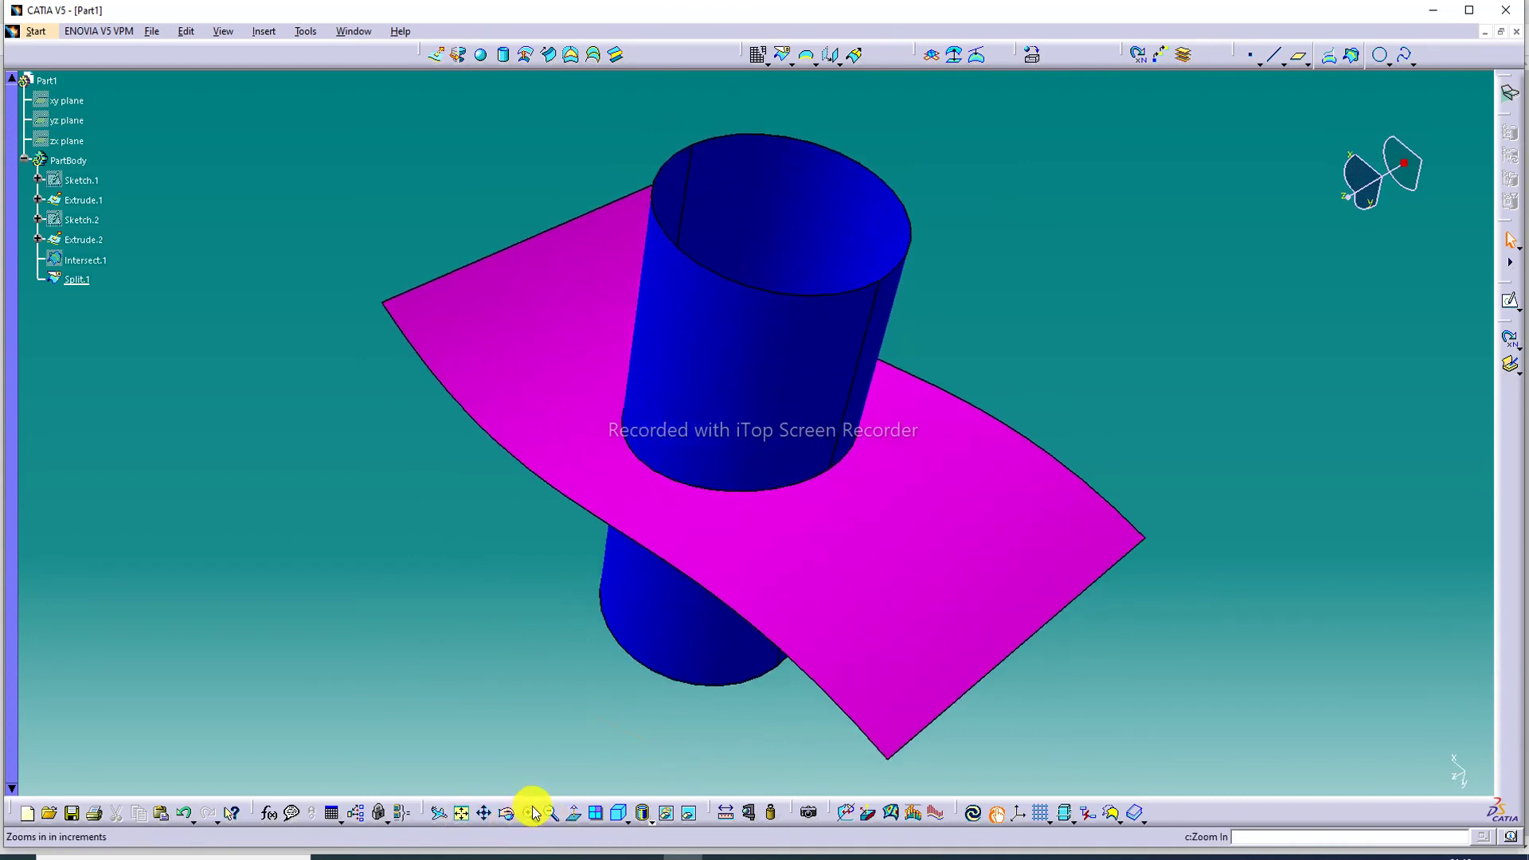
{"action": "left_click", "coordinate": [551, 812]}
{"action": "middle_click_drag", "start_coordinate": [805, 458], "coordinate": [992, 446]}
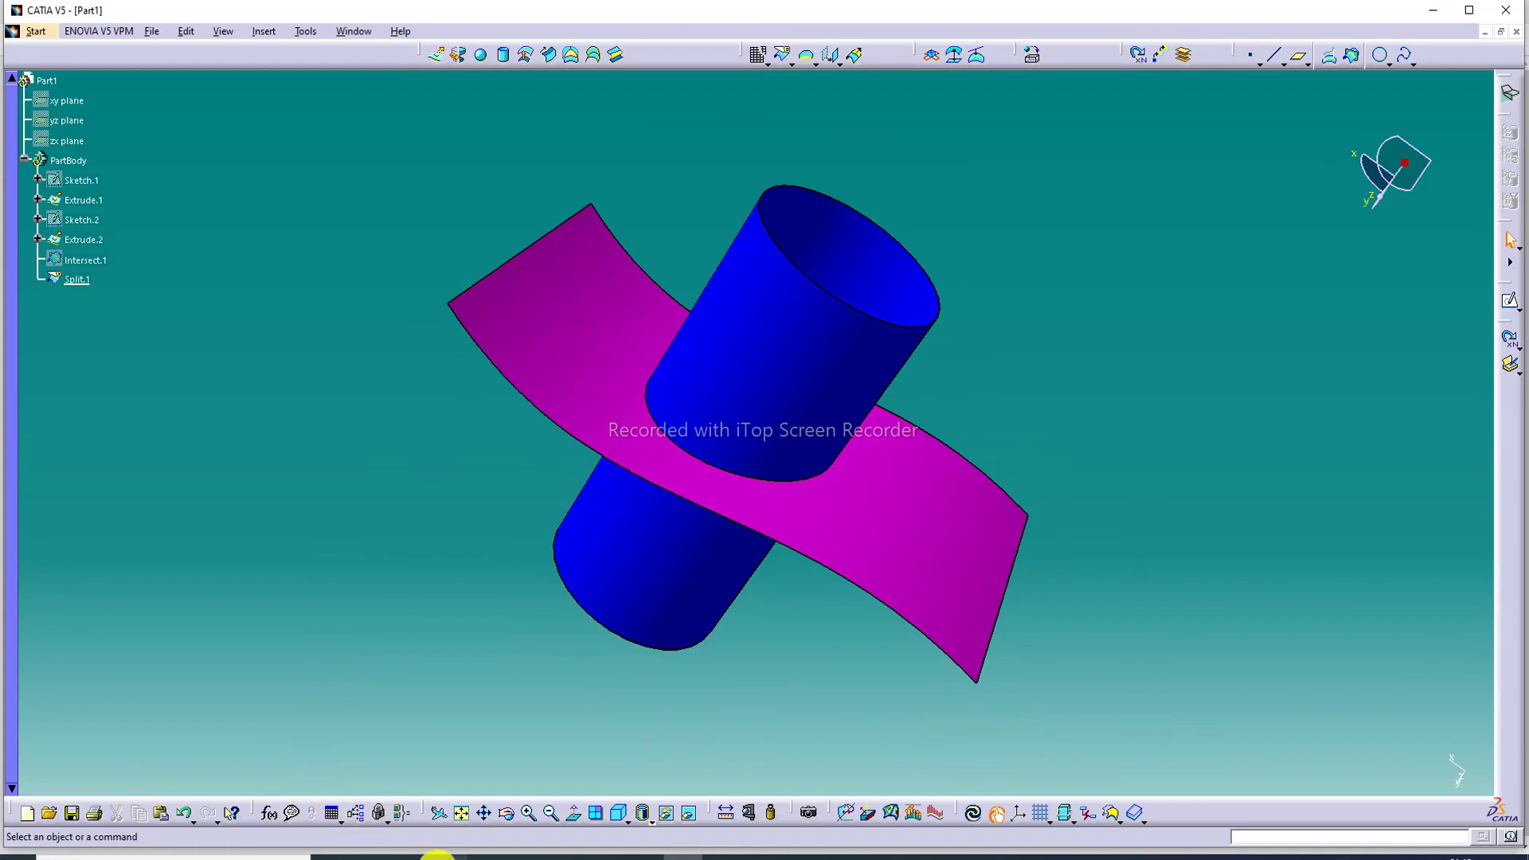
Switch to the lecture PDF to review the Projection and Intersection topics, and return to the CATIA part
{"action": "left_click", "coordinate": [440, 856]}
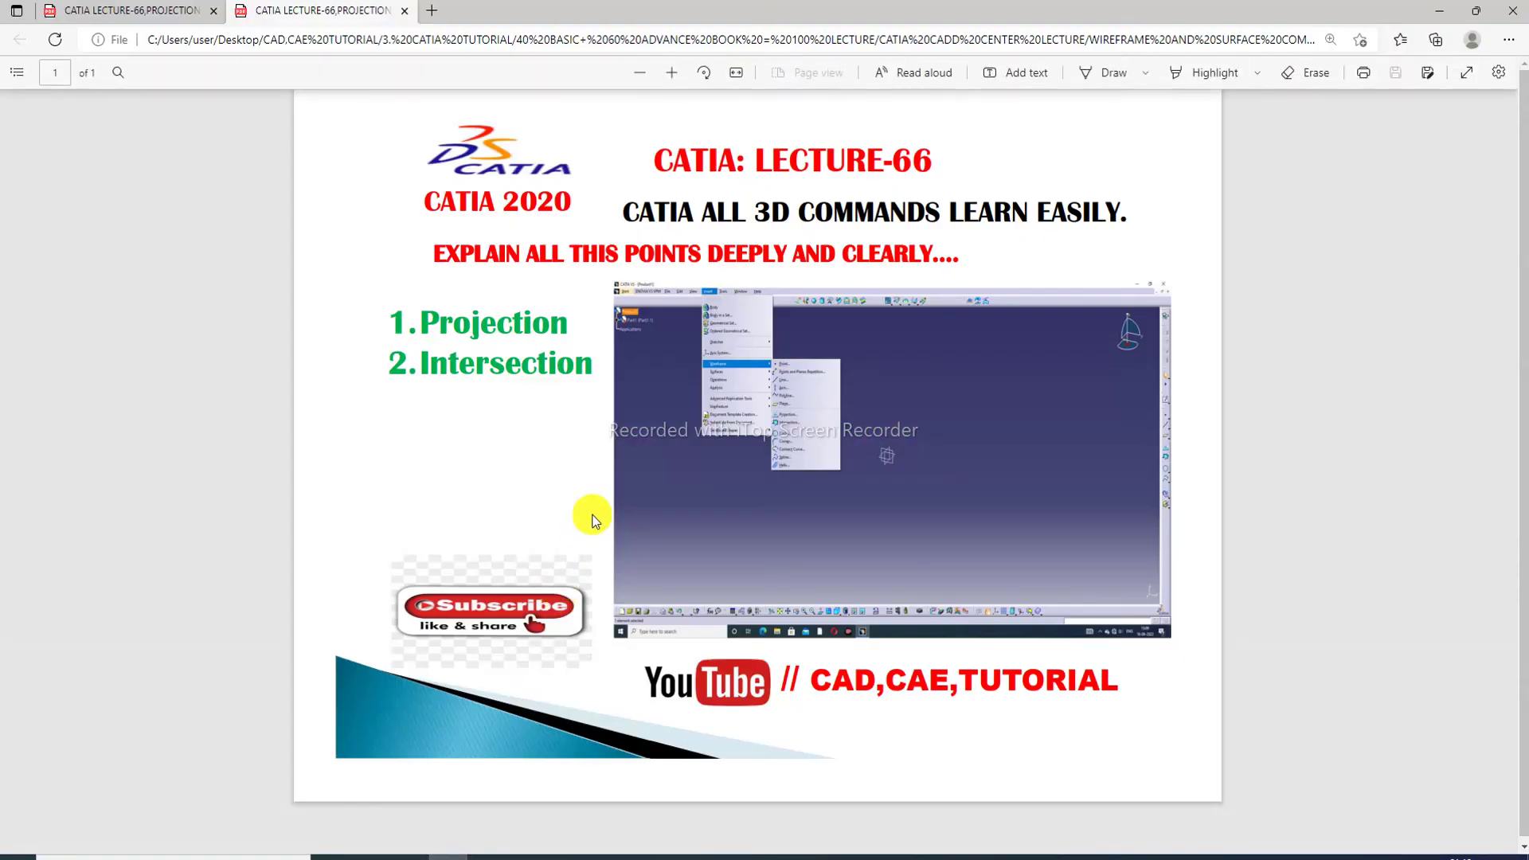
{"action": "left_click", "coordinate": [448, 856]}
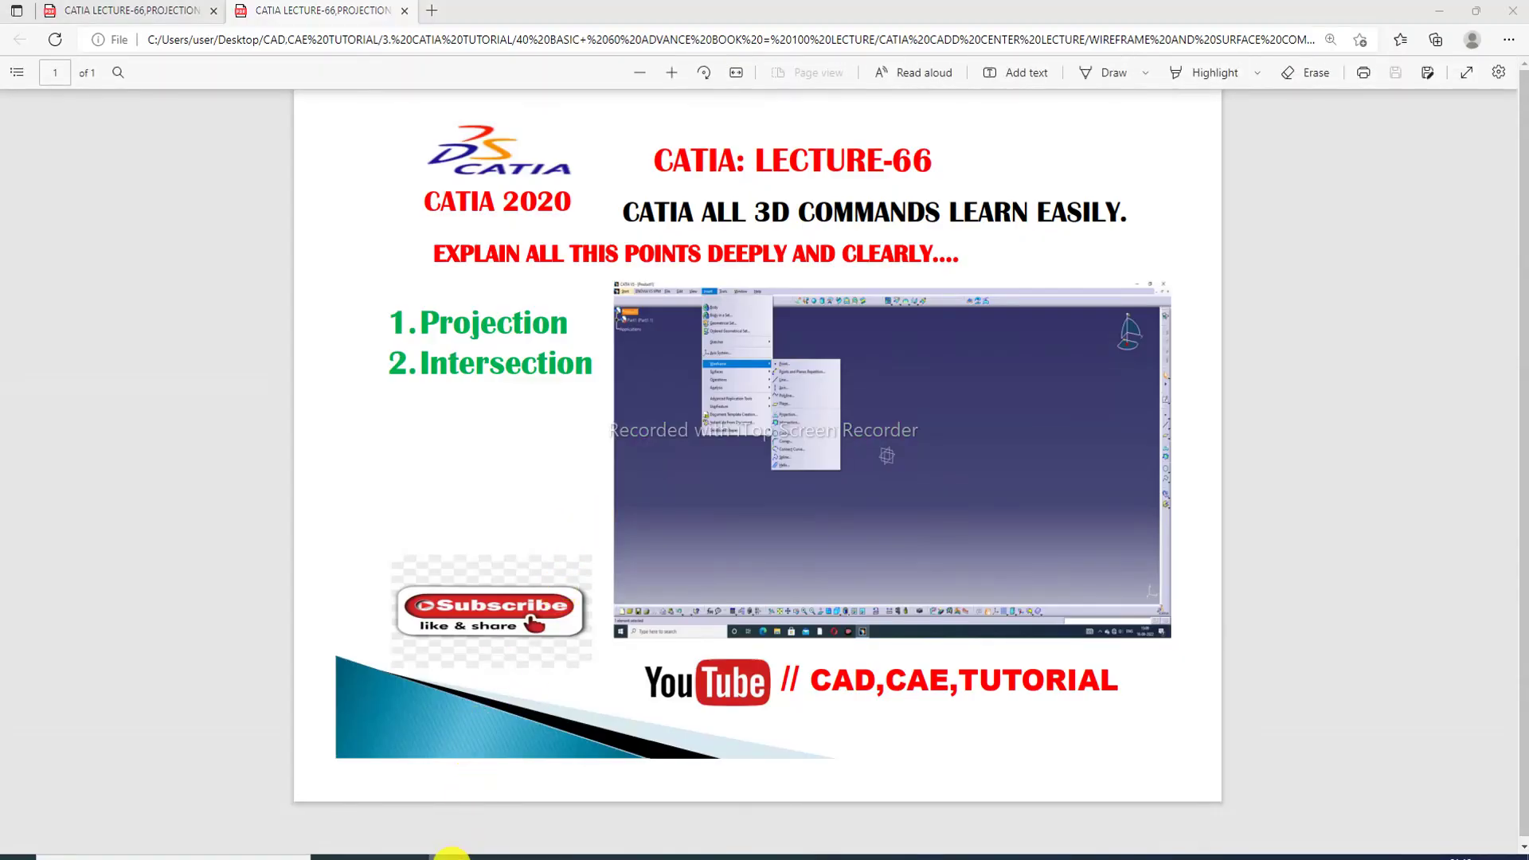
{"action": "left_click", "coordinate": [1035, 318]}
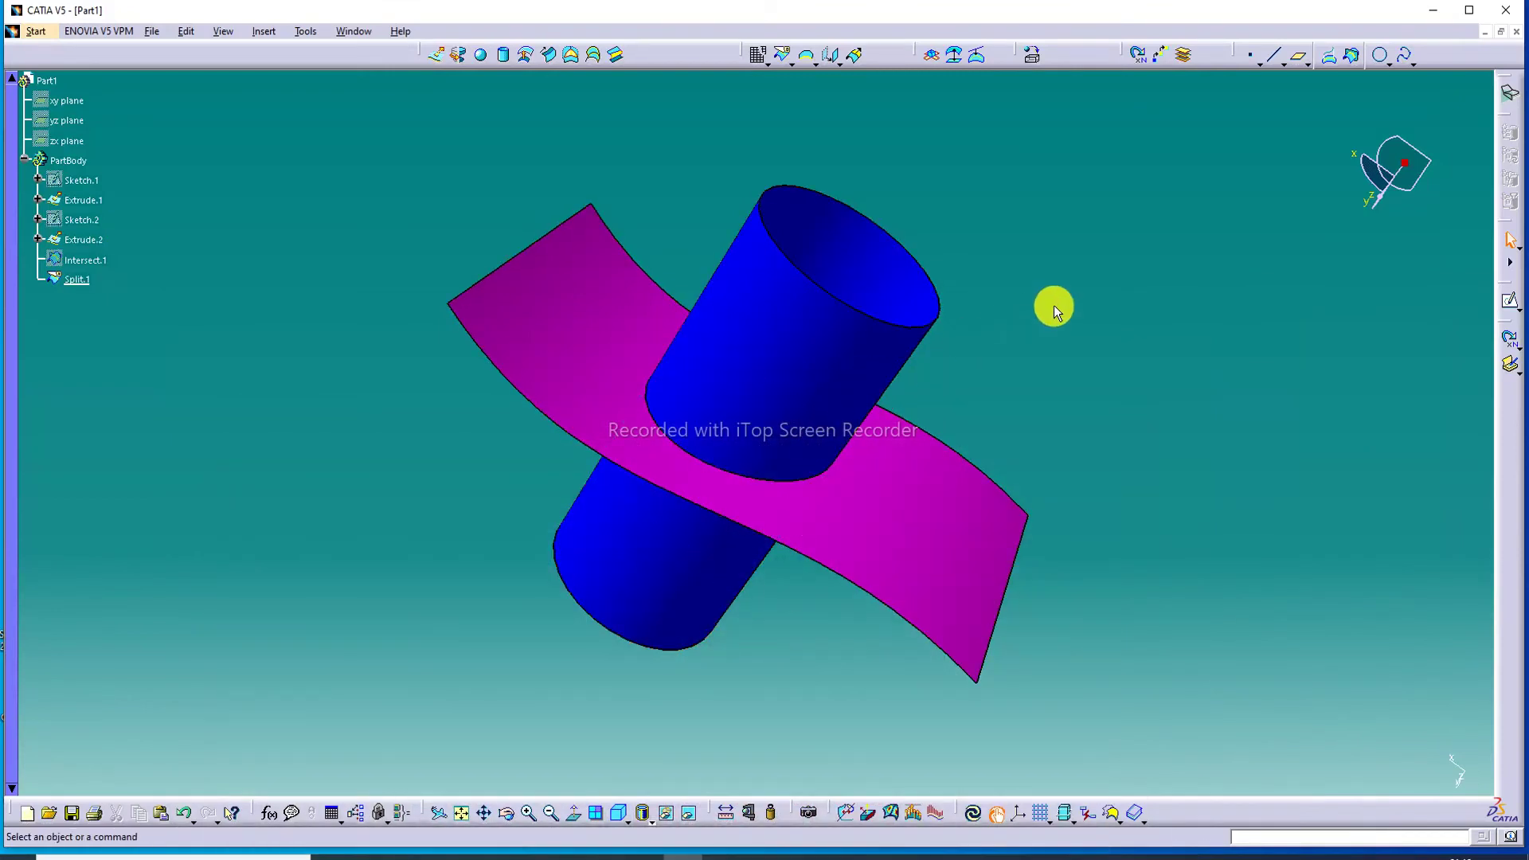